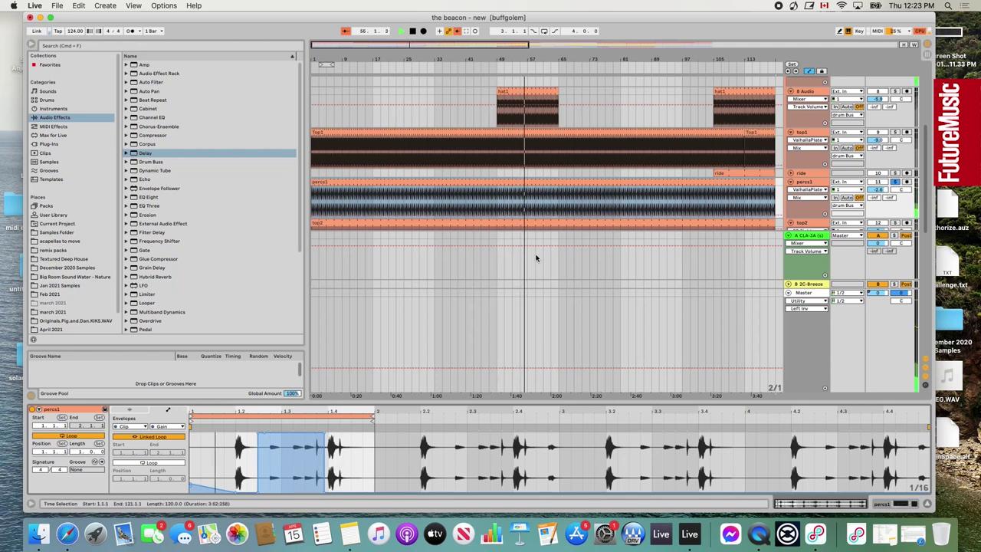
# Stop playback and move the percs1 track's ValhallaPlate window aside while reviewing its reverb settings.
pyautogui.scroll(4, 897, 168)
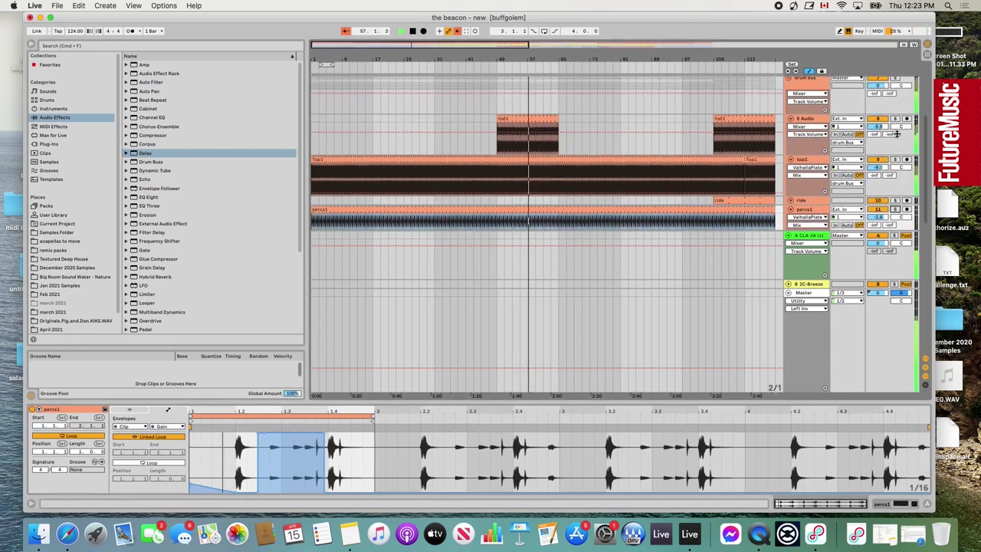
pyautogui.scroll(-8, 864, 134)
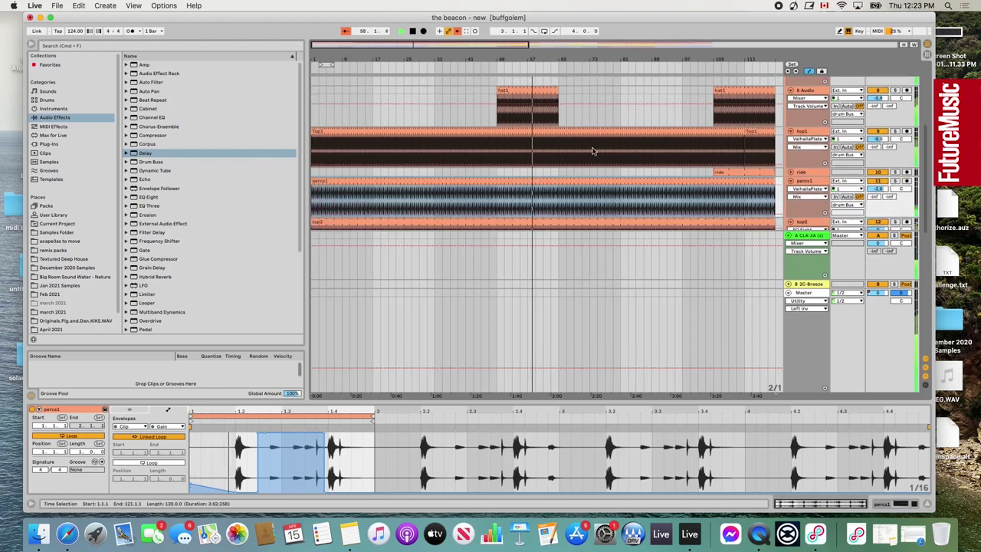
pyautogui.press('space')
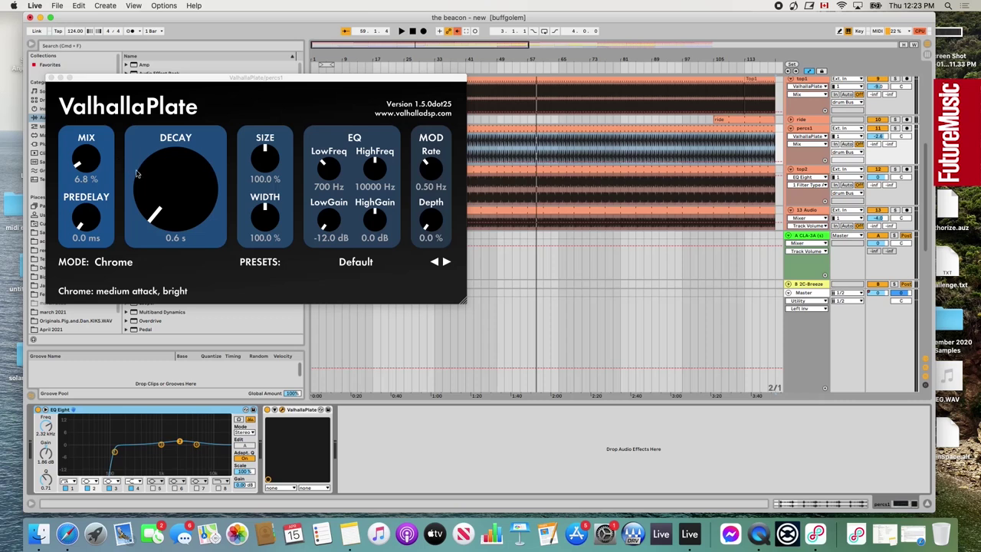
pyautogui.moveTo(94, 81); pyautogui.dragTo(353, 85)
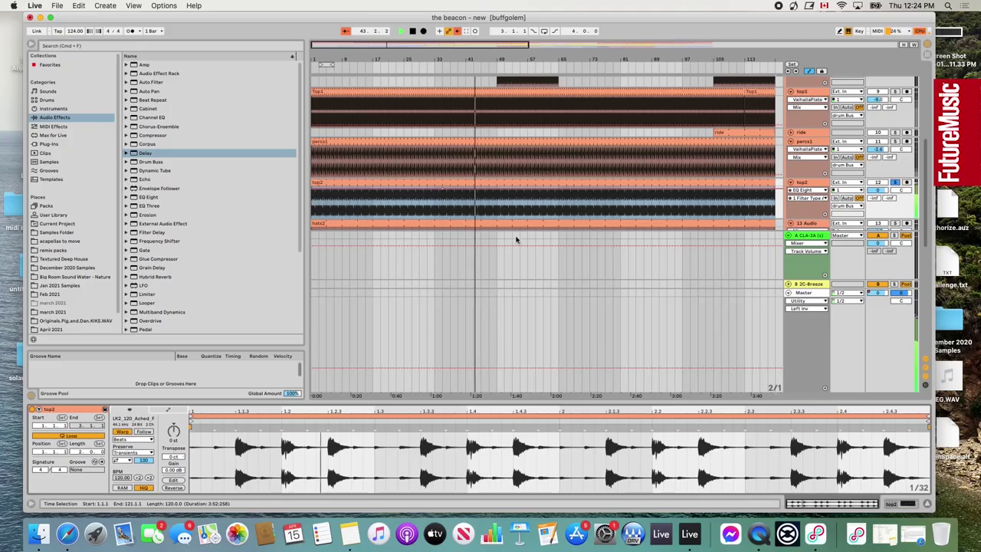
# Show the device chain of the top2 track to inspect its EQ Eight curve.
pyautogui.scroll(-2, 779, 178)
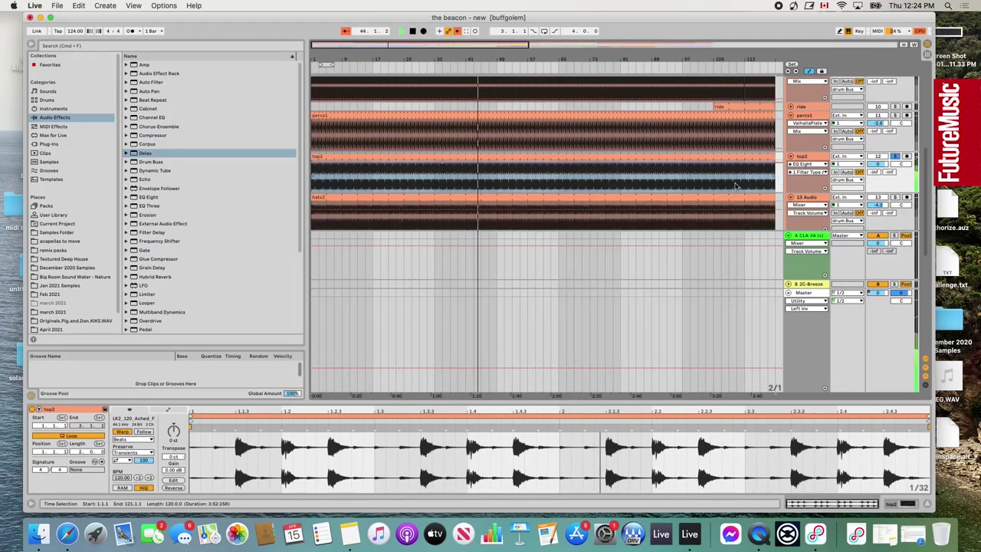
pyautogui.click(891, 505)
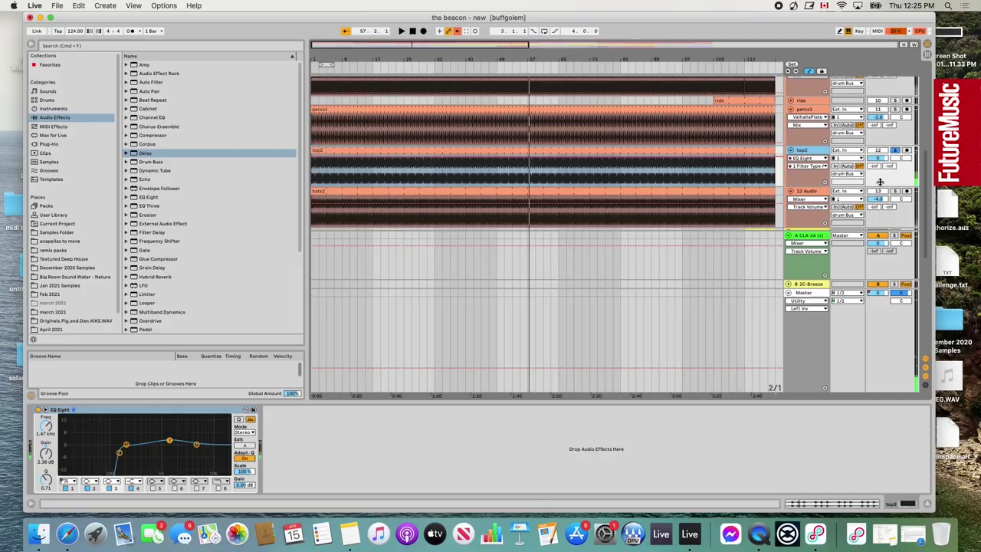
# Play the 13 Audio track from about bar 62 and open its hats2 clip to inspect the waveform.
pyautogui.click(547, 63)
pyautogui.click(606, 188)
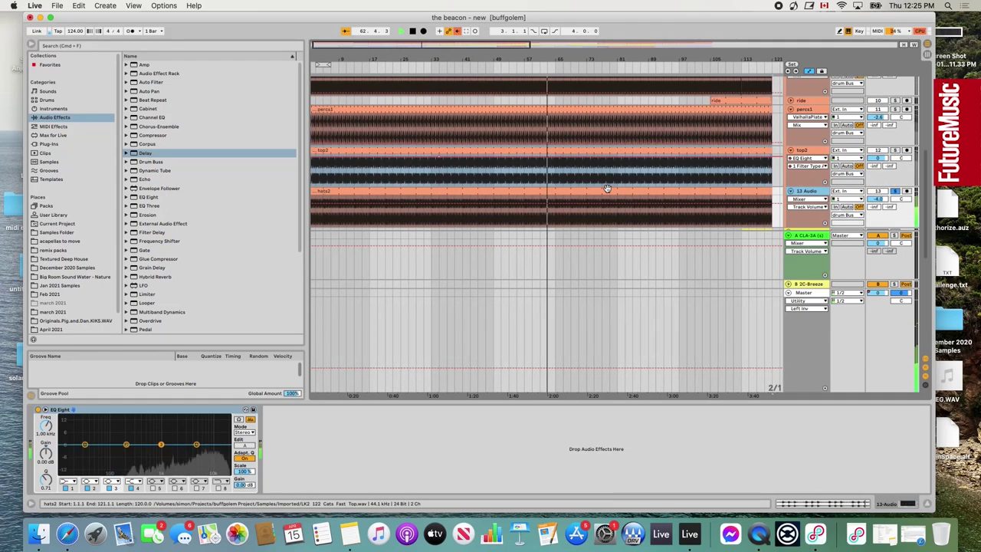
pyautogui.doubleClick(606, 189)
pyautogui.scroll(-3, 724, 161)
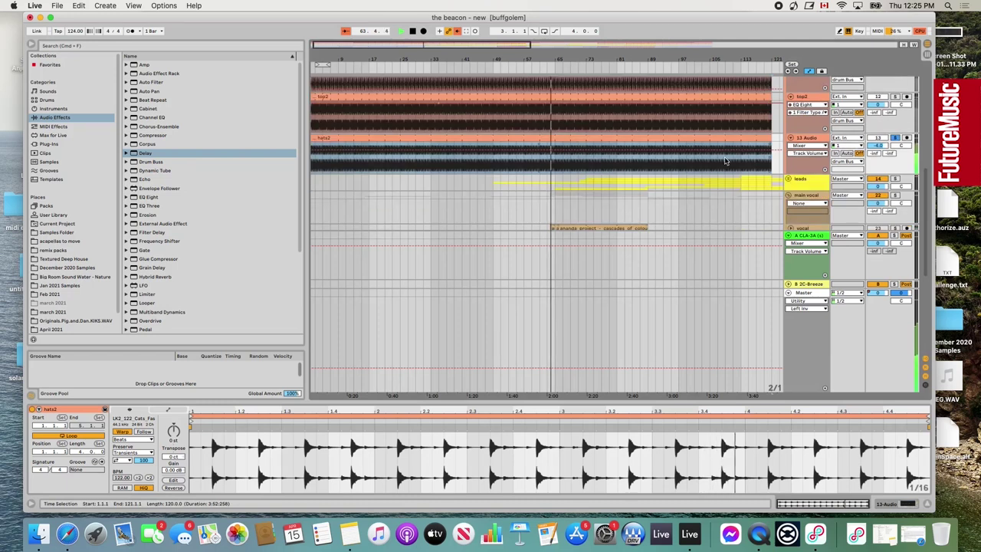
pyautogui.scroll(2, 747, 165)
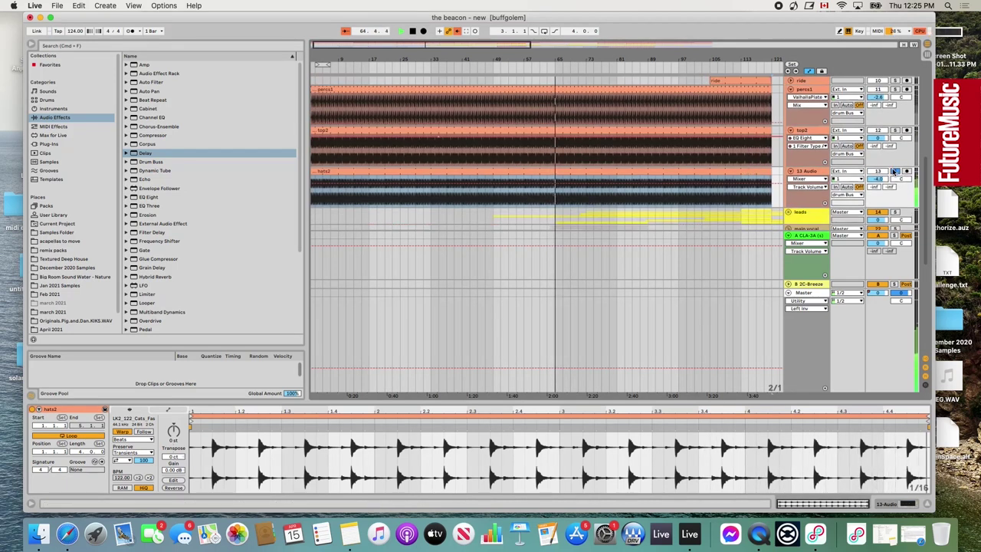
pyautogui.scroll(3, 578, 155)
pyautogui.scroll(-2, 586, 174)
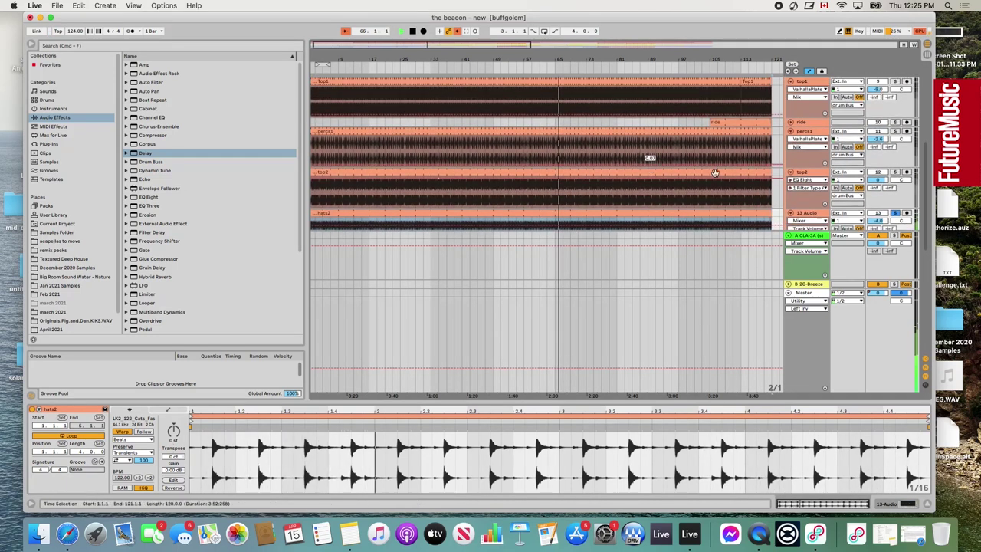
pyautogui.scroll(2, 557, 158)
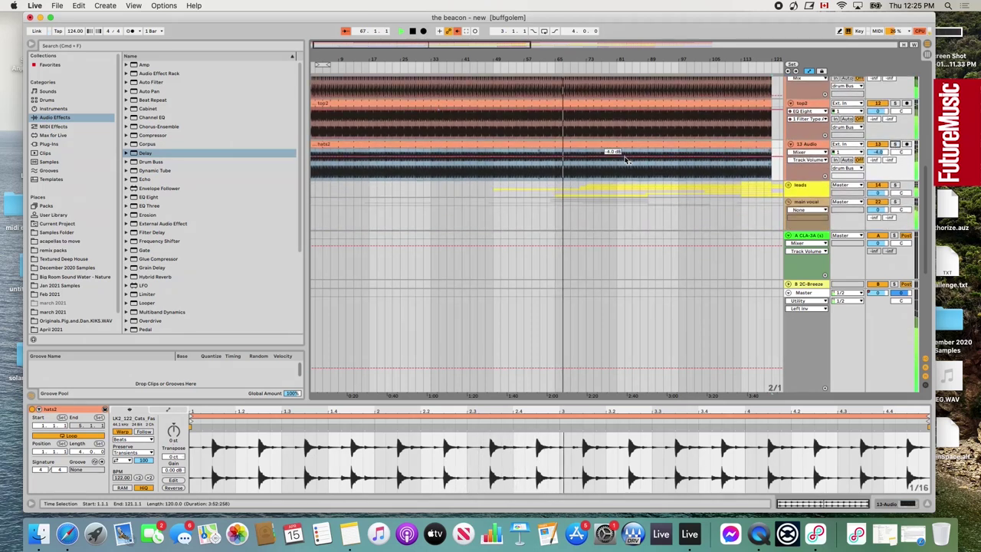
pyautogui.scroll(3, 640, 164)
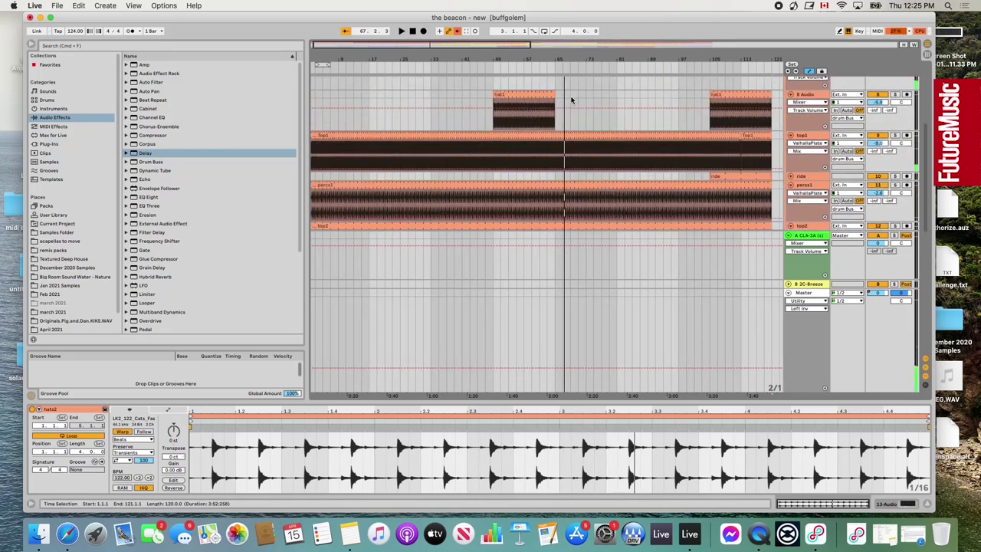
# Solo the ride track and play the arrangement from about bar 108.
pyautogui.click(726, 67)
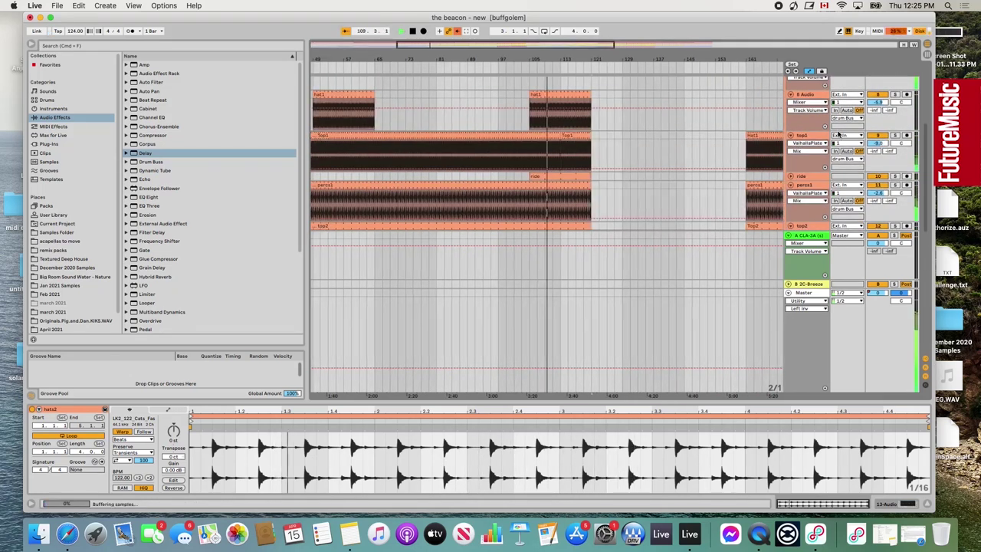
pyautogui.click(894, 179)
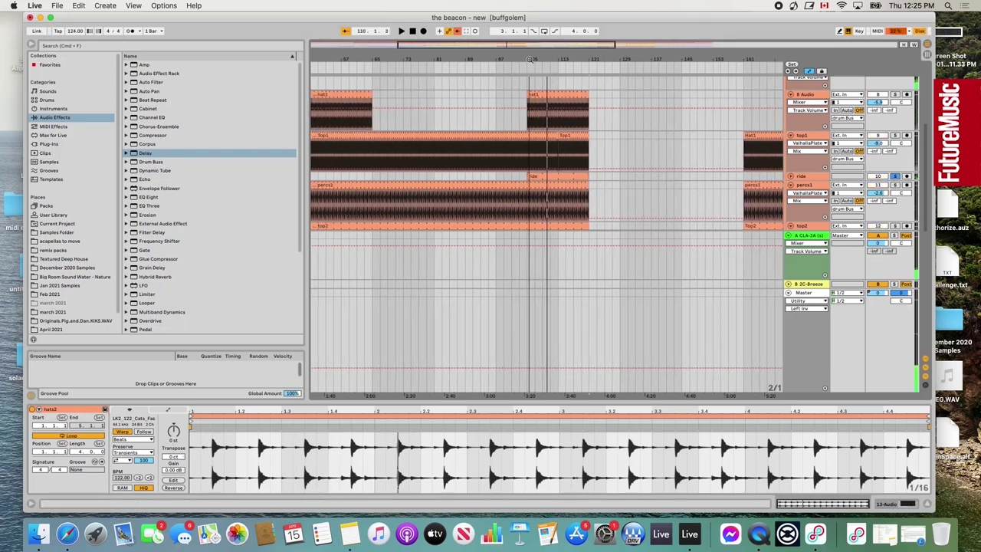
pyautogui.click(538, 61)
pyautogui.press('-')
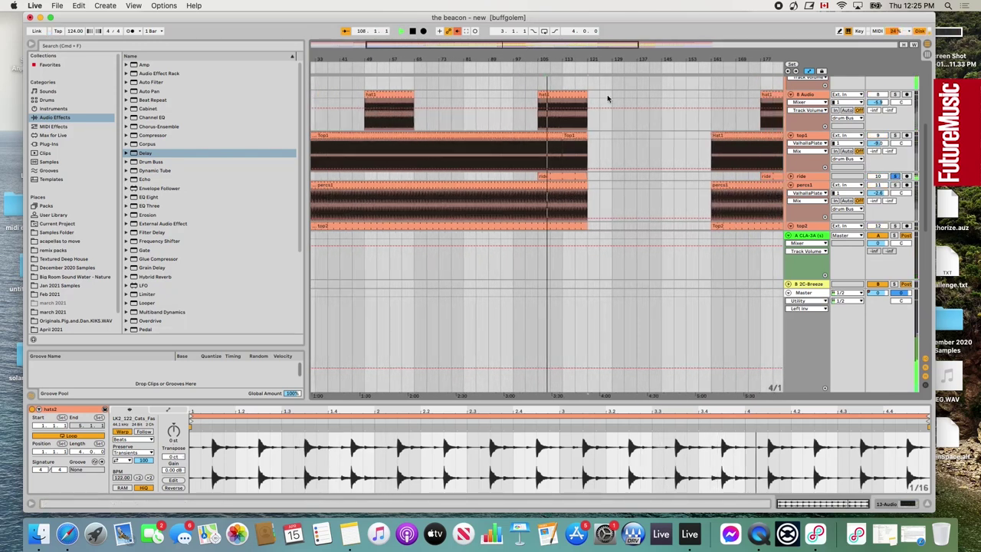
# Unfold the ride track, select its first clip and show the track's EQ Eight.
pyautogui.click(791, 177)
pyautogui.click(579, 174)
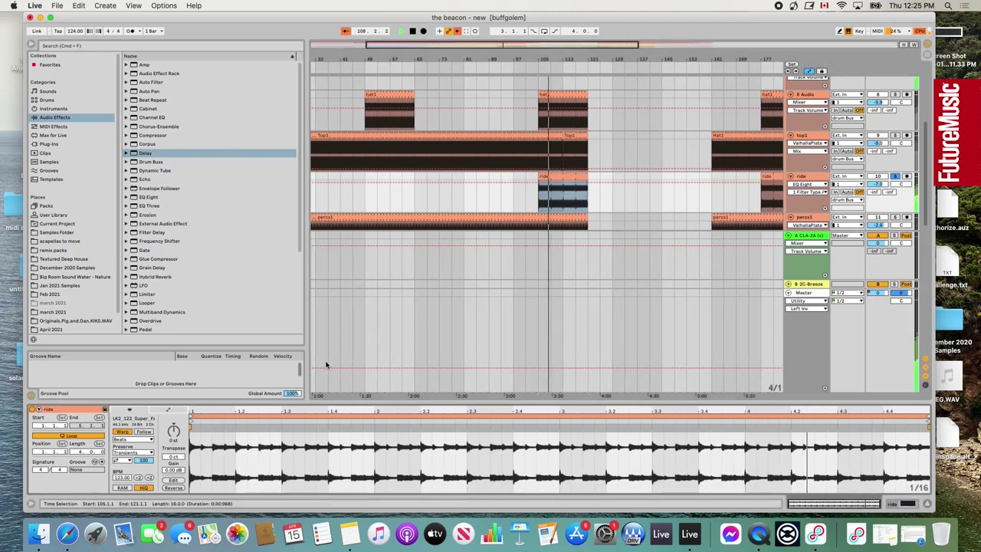
pyautogui.hotkey('shift', 'Tab')
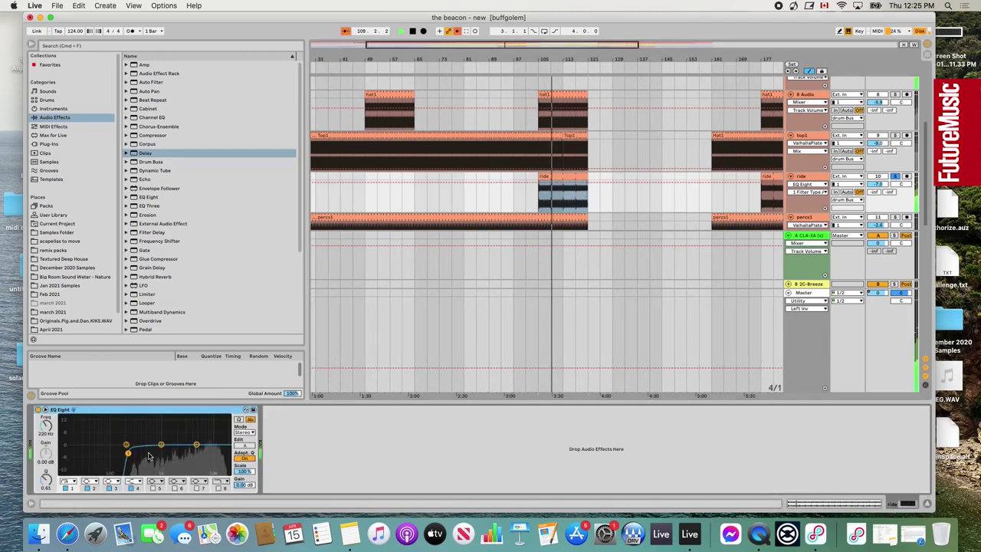
# Enlarge the arrangement by hiding the device area, and play the soloed drum Bus from about bar 45.
pyautogui.moveTo(574, 44); pyautogui.dragTo(572, 19)
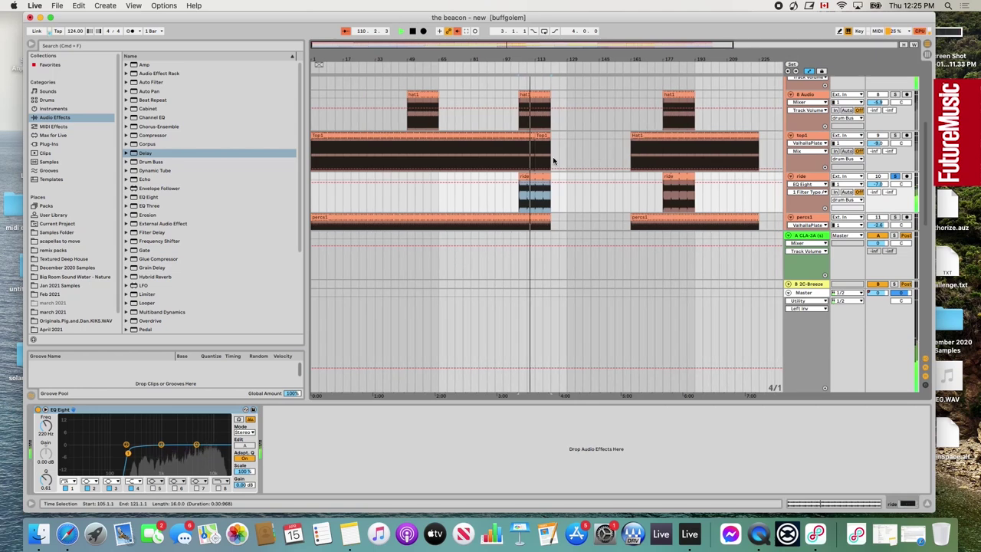
pyautogui.scroll(3, 552, 157)
pyautogui.moveTo(539, 401); pyautogui.dragTo(547, 527)
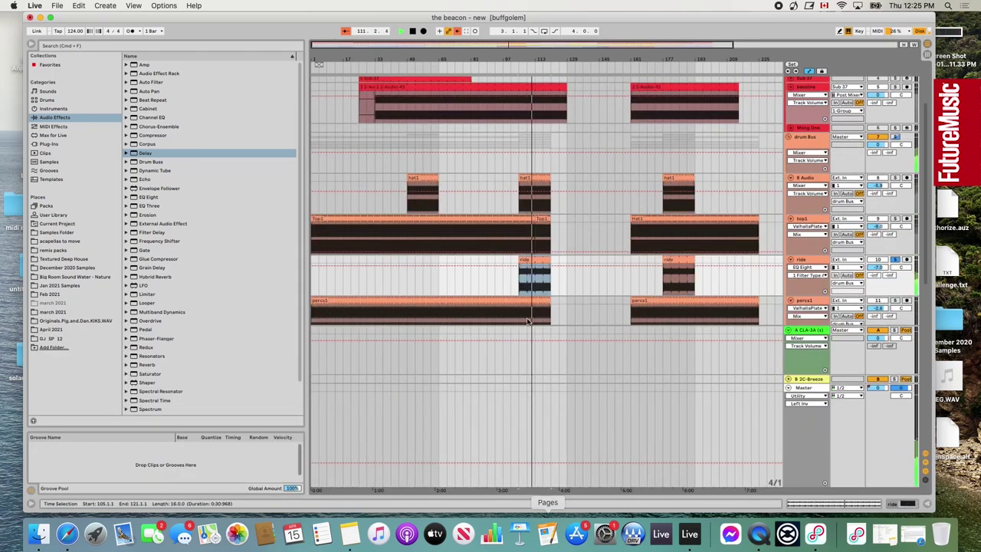
pyautogui.scroll(3, 630, 164)
pyautogui.click(400, 66)
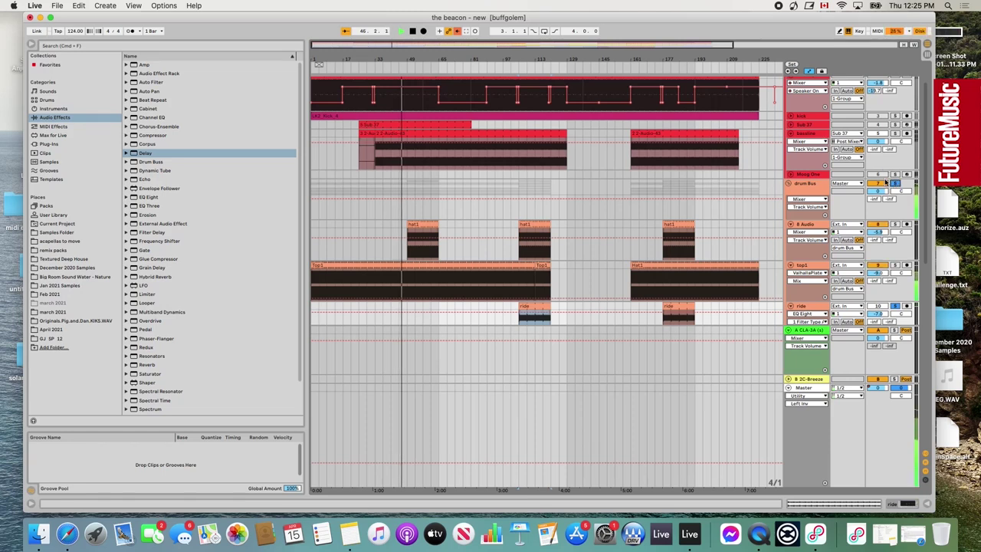
# Open the L3 UltraMaximizer on the drum Bus and toggle the device to compare the sound with and without limiting.
pyautogui.click(802, 188)
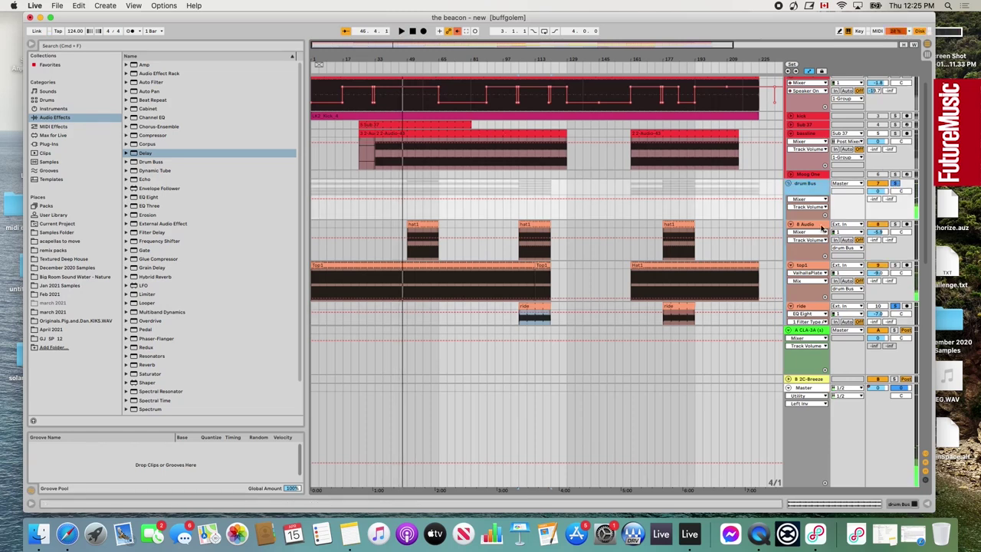
pyautogui.click(895, 505)
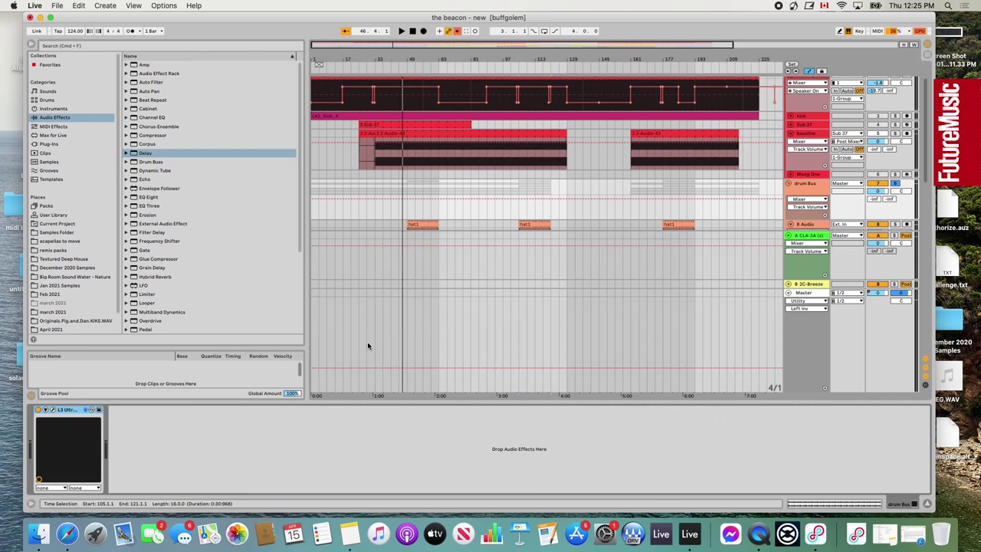
pyautogui.click(52, 410)
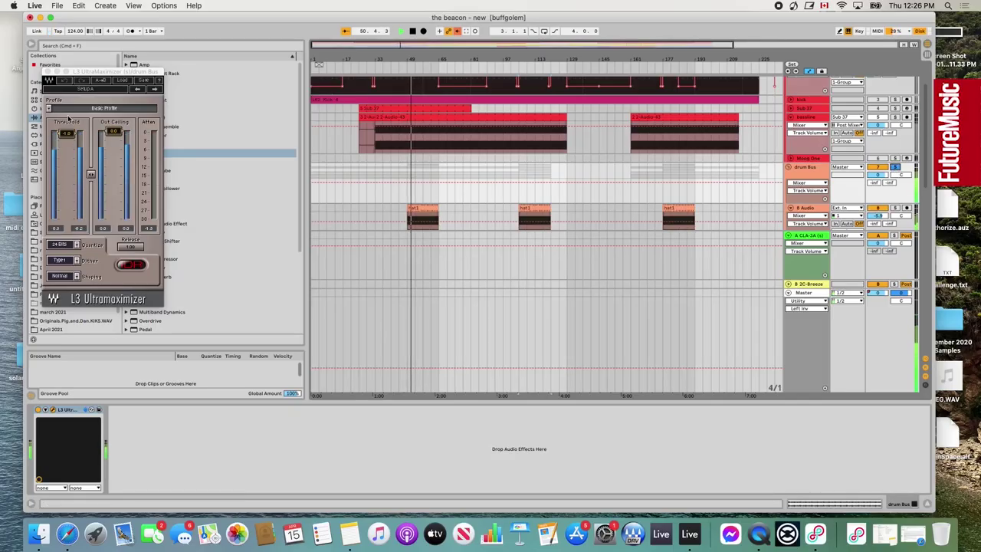
pyautogui.click(38, 410)
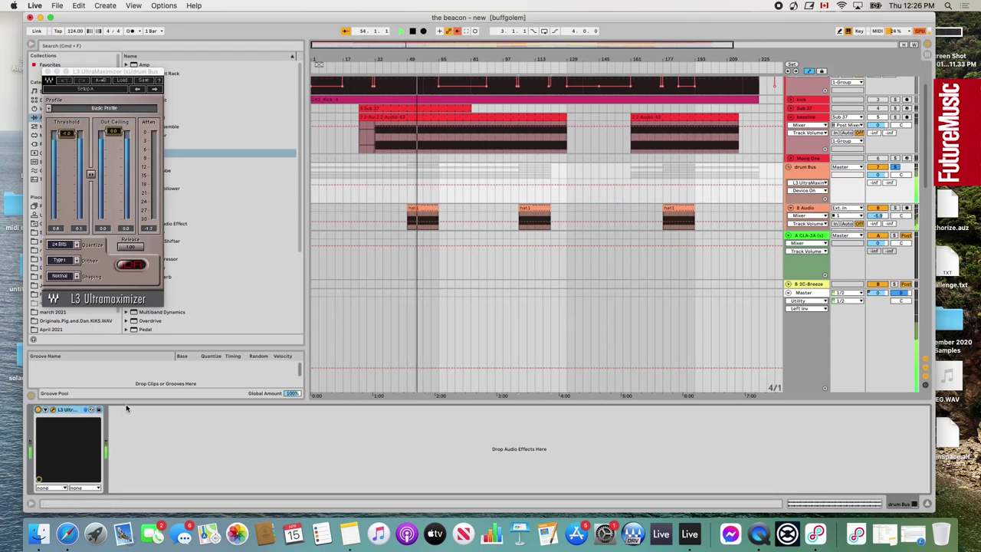
pyautogui.click(526, 140)
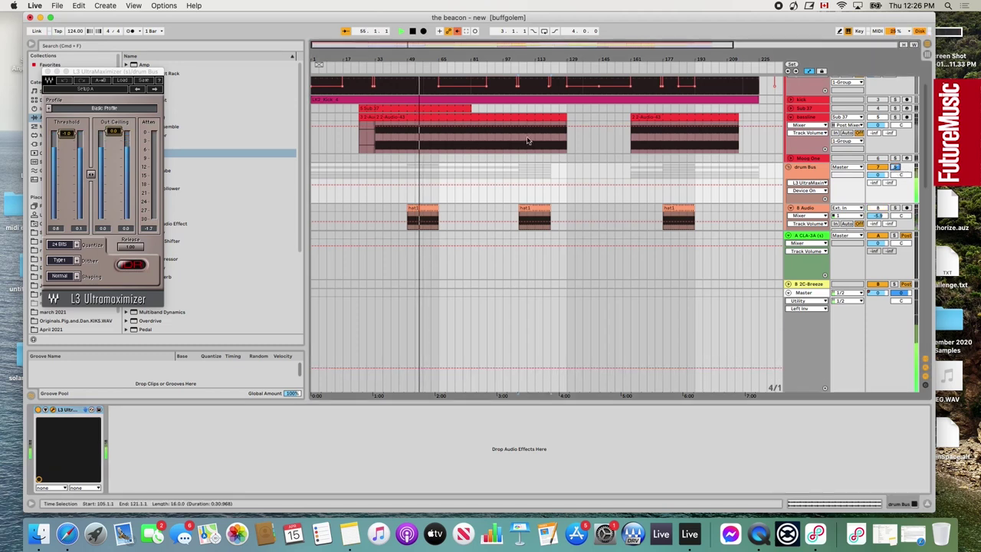
# Hide the device area again so the arrangement shows more tracks.
pyautogui.scroll(3, 826, 163)
pyautogui.scroll(-4, 828, 166)
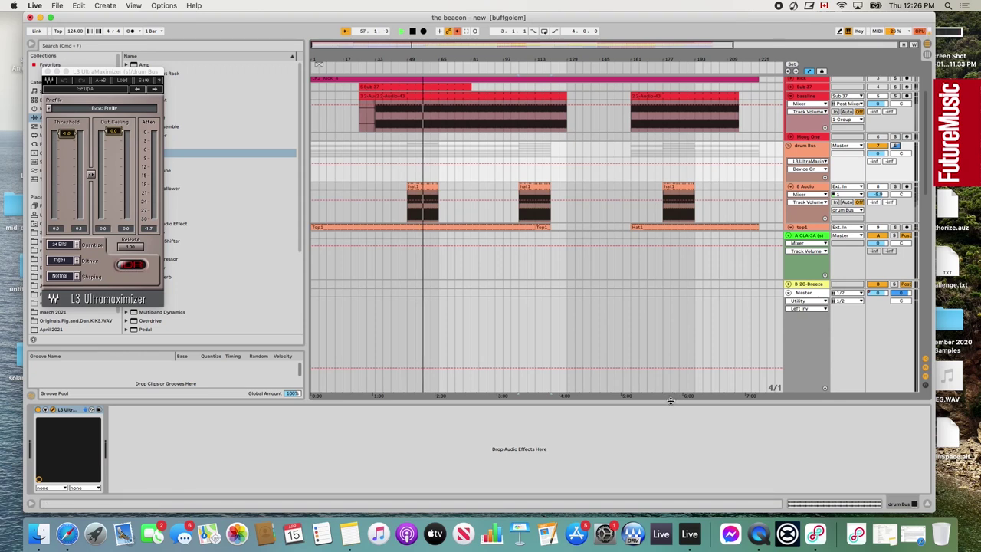
pyautogui.moveTo(671, 400); pyautogui.dragTo(678, 446)
pyautogui.scroll(3, 652, 371)
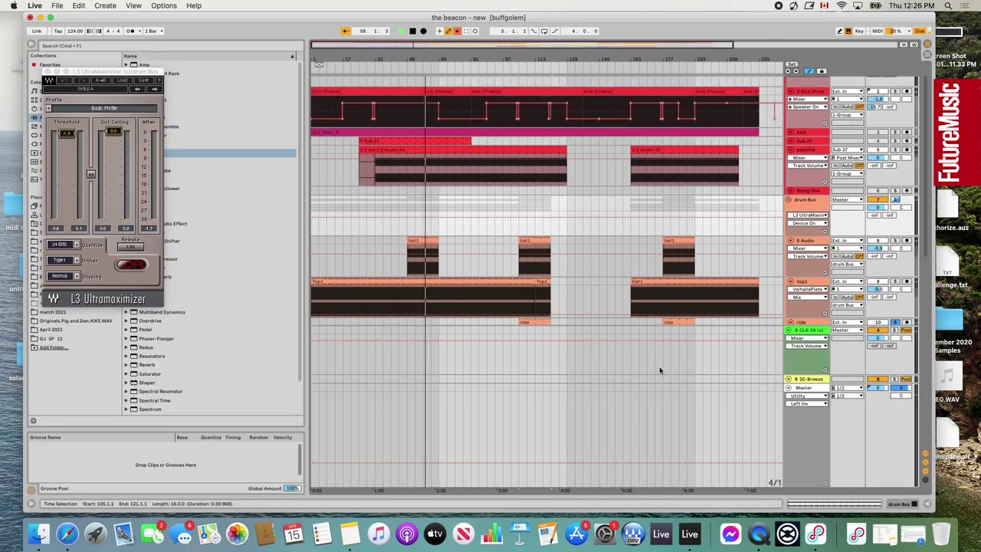
pyautogui.scroll(1, 668, 356)
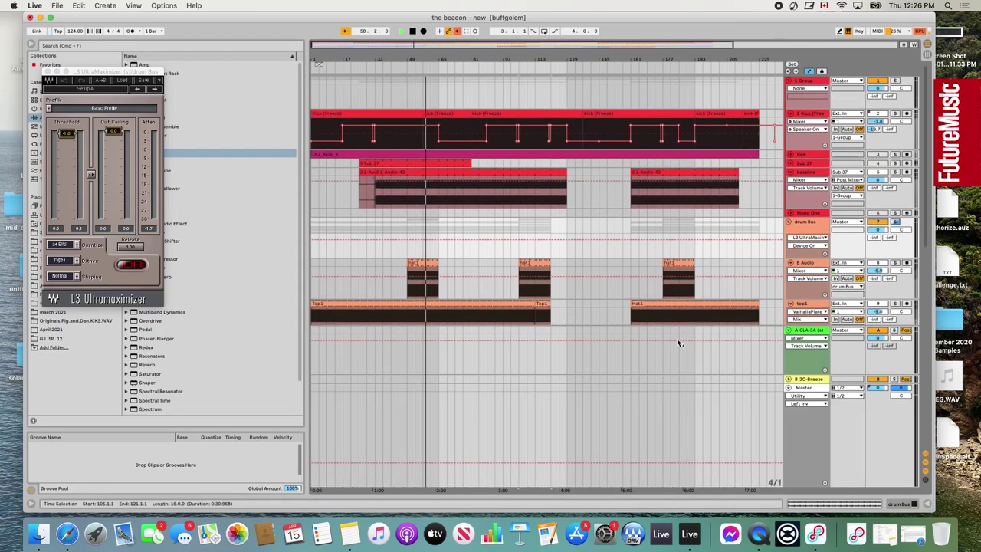
# Turn off solo on the drum Bus and ride tracks and stop playback.
pyautogui.click(895, 222)
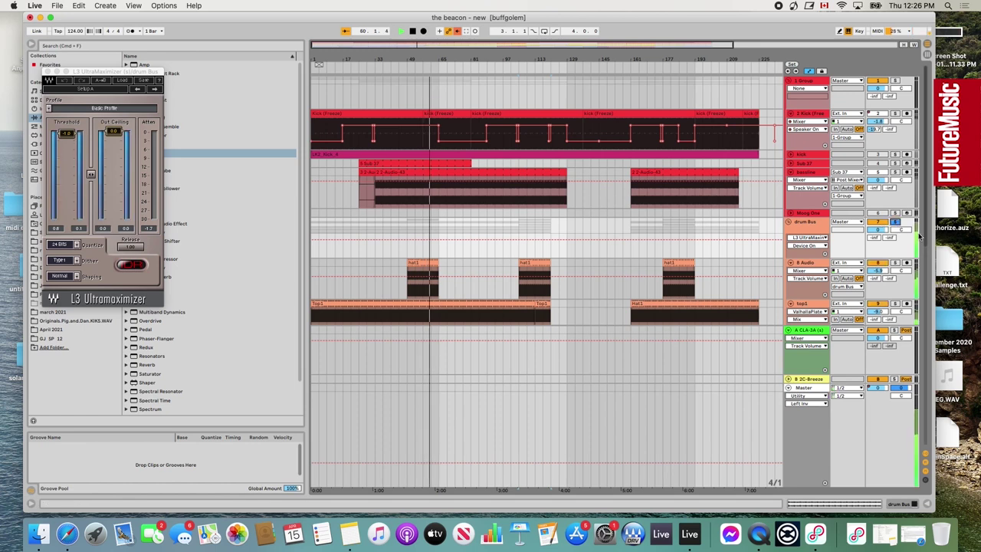
pyautogui.scroll(-5, 913, 228)
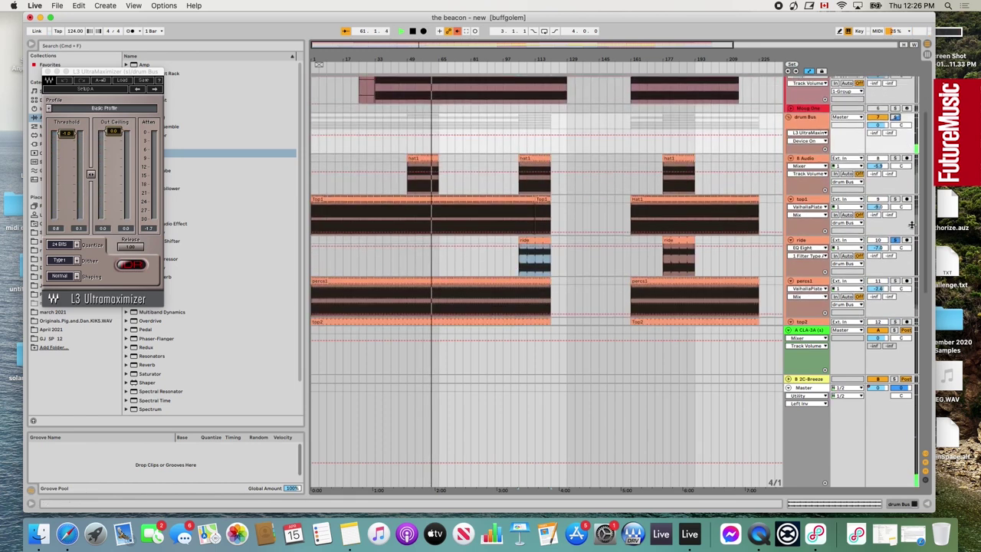
pyautogui.click(894, 241)
pyautogui.press('space')
# Fold the drum Bus group in the arrangement to hide its individual drum tracks.
pyautogui.scroll(3, 801, 178)
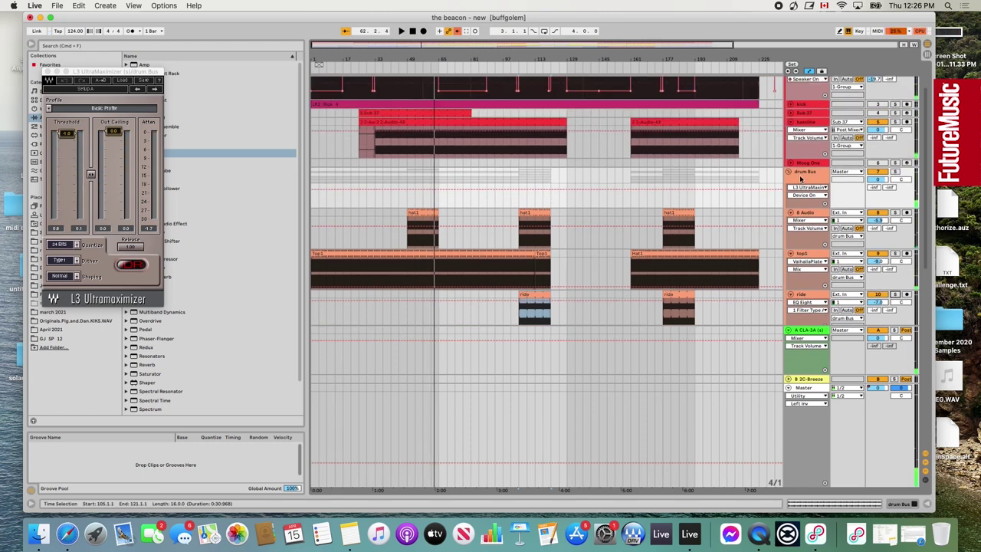
pyautogui.scroll(3, 603, 175)
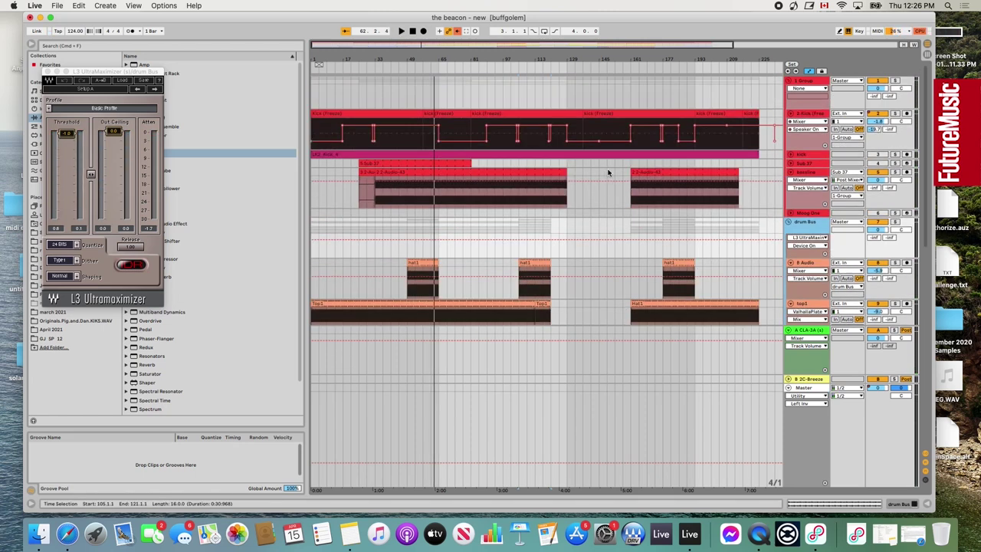
pyautogui.moveTo(408, 47); pyautogui.dragTo(519, 47)
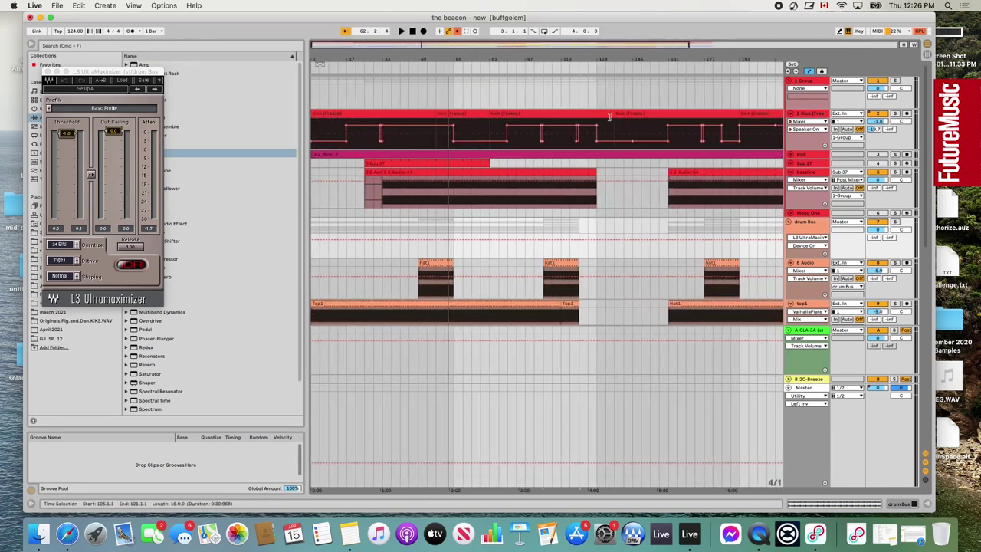
pyautogui.scroll(-3, 468, 181)
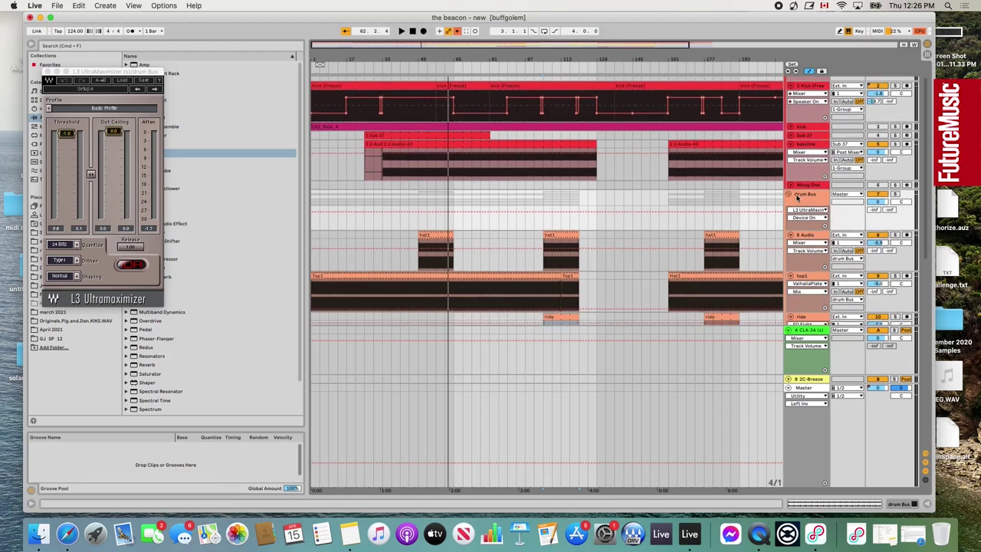
pyautogui.click(789, 195)
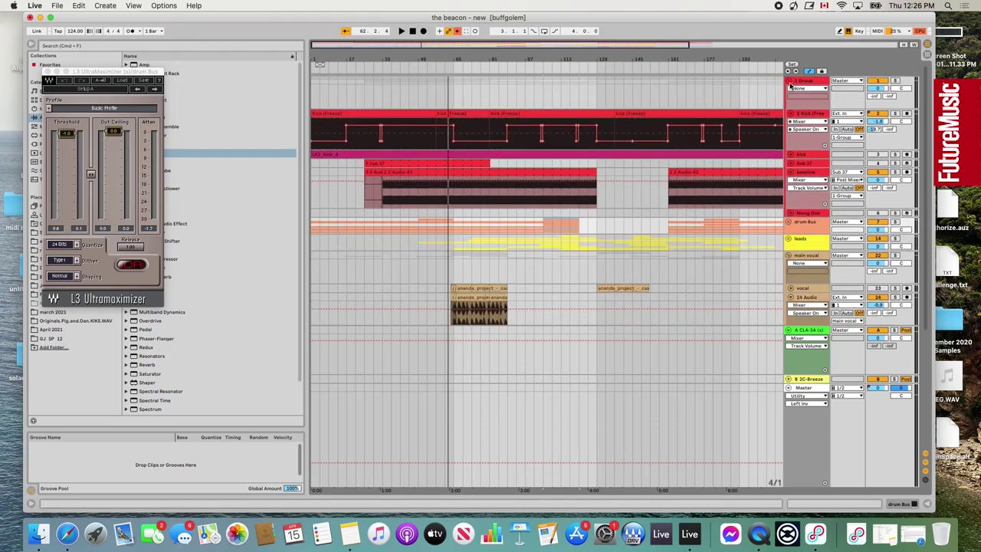
# Play the arrangement from the start, solo the bells track and open its first old bells clip for inspection.
pyautogui.doubleClick(428, 45)
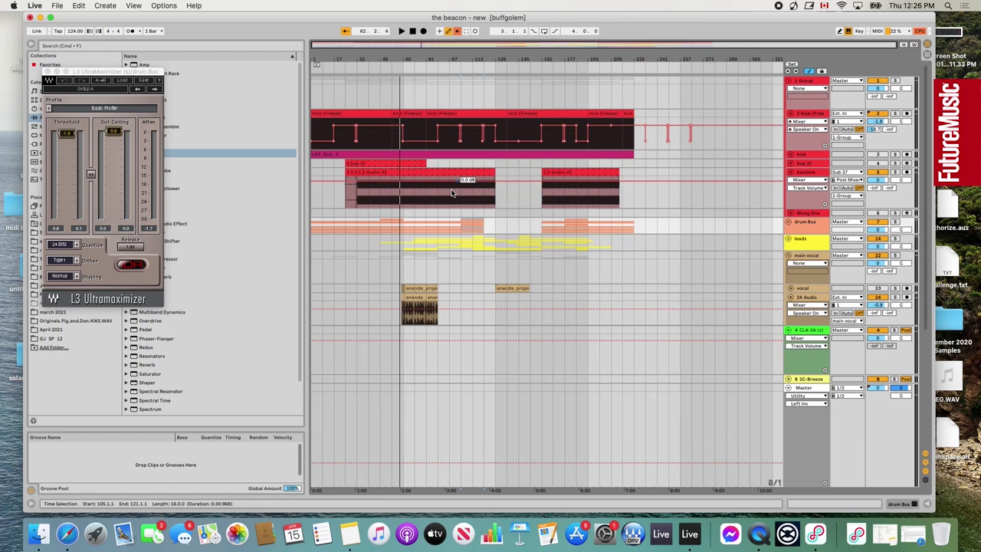
pyautogui.scroll(-10, 417, 203)
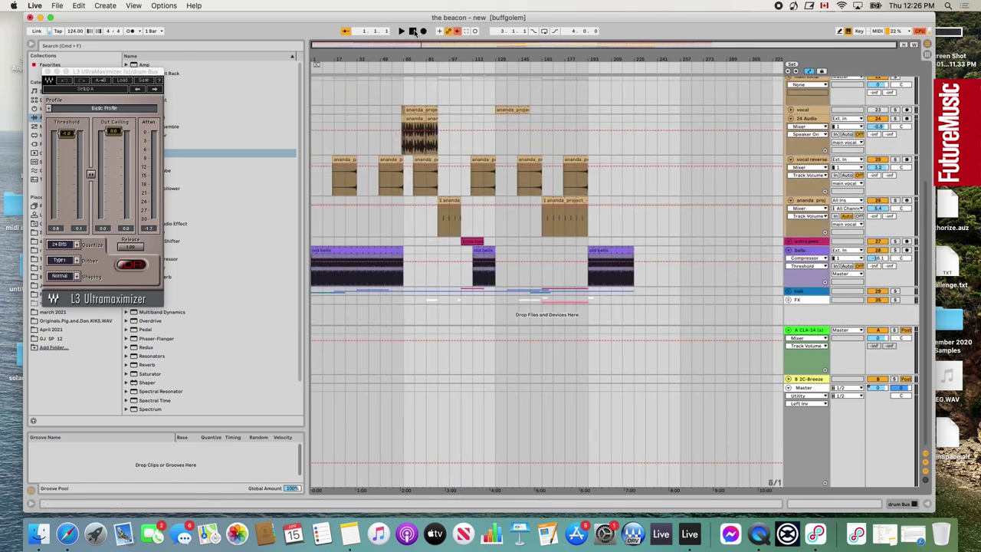
pyautogui.press('space')
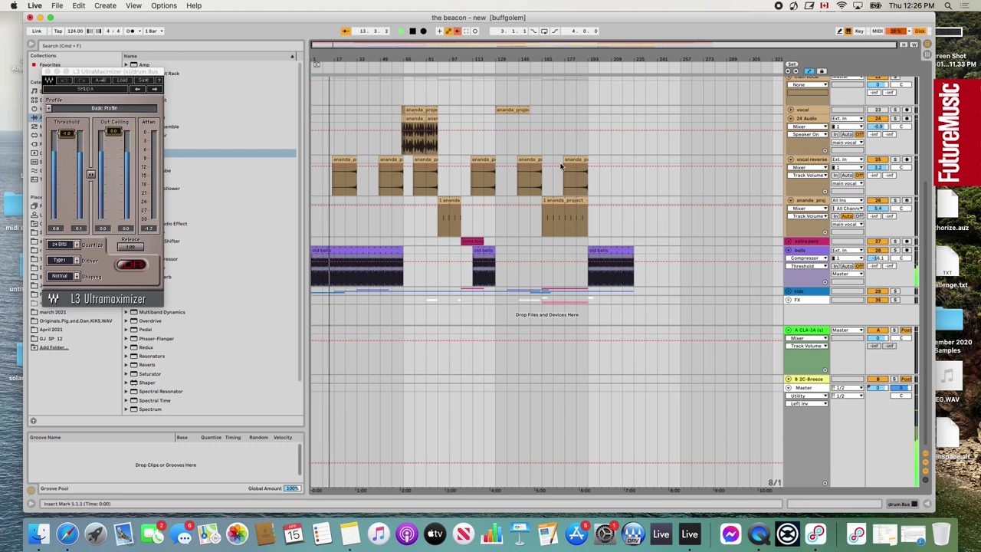
pyautogui.click(895, 252)
pyautogui.click(820, 251)
pyautogui.click(370, 250)
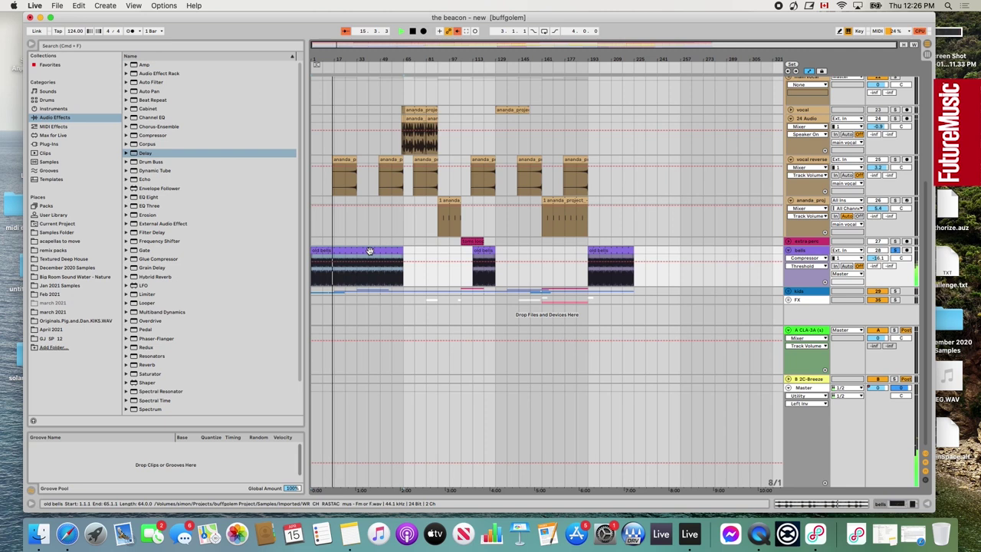
pyautogui.doubleClick(370, 251)
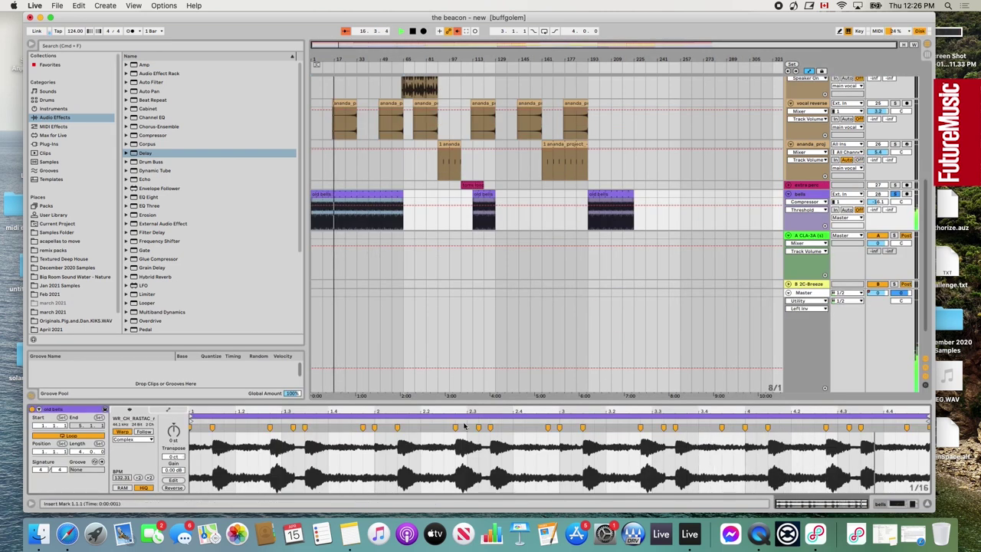
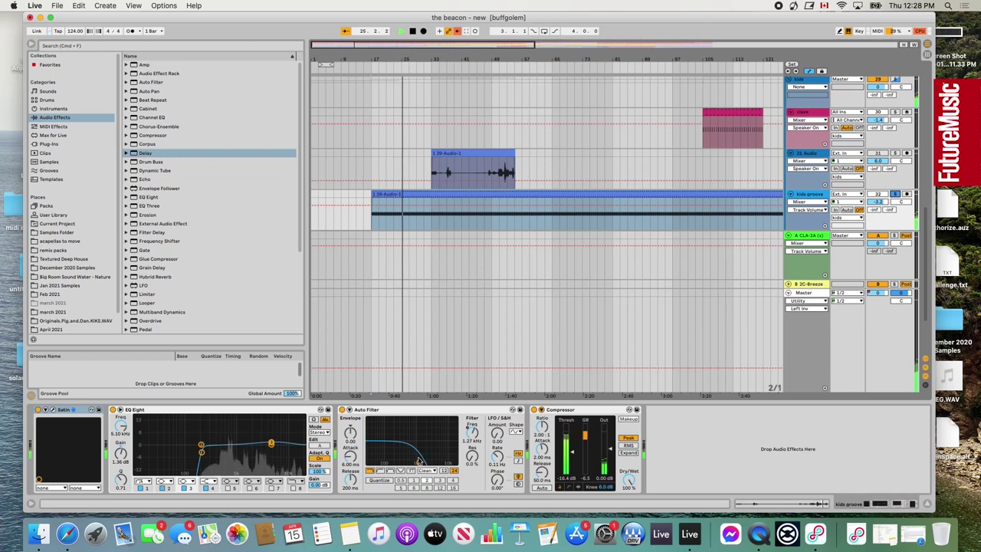
# Turn off the EQ Eight and Auto Filter on the kids groove track and play its clip without them.
pyautogui.click(806, 202)
pyautogui.click(654, 426)
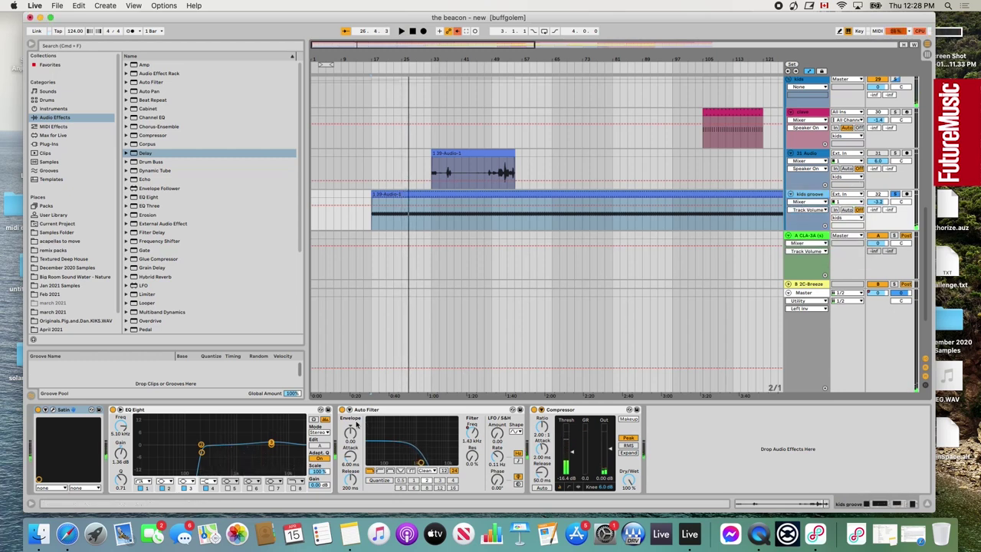
pyautogui.click(113, 410)
pyautogui.click(345, 410)
pyautogui.click(429, 197)
pyautogui.press('space')
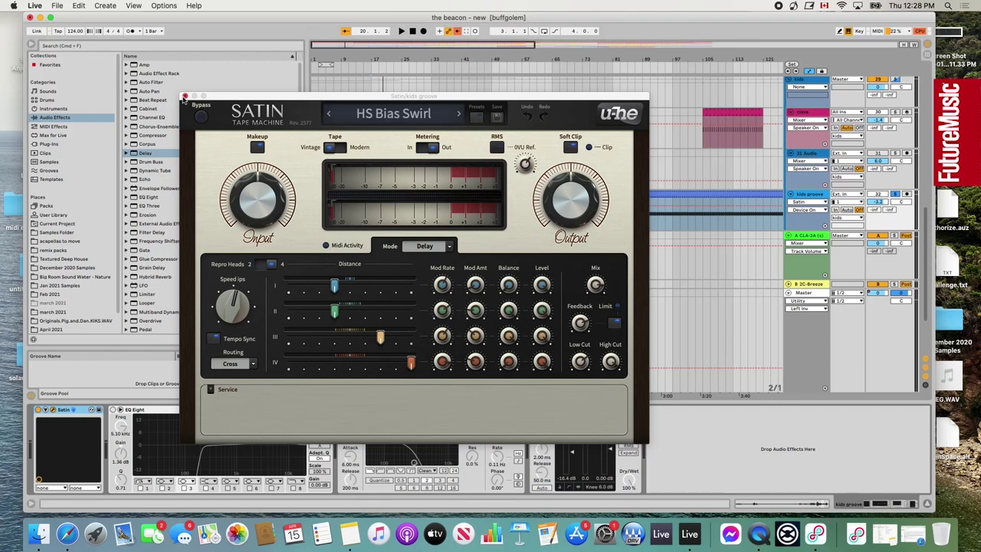
# Close the Satin window, play the kids groove track and turn its EQ Eight, Auto Filter and Compressor back on.
pyautogui.click(184, 97)
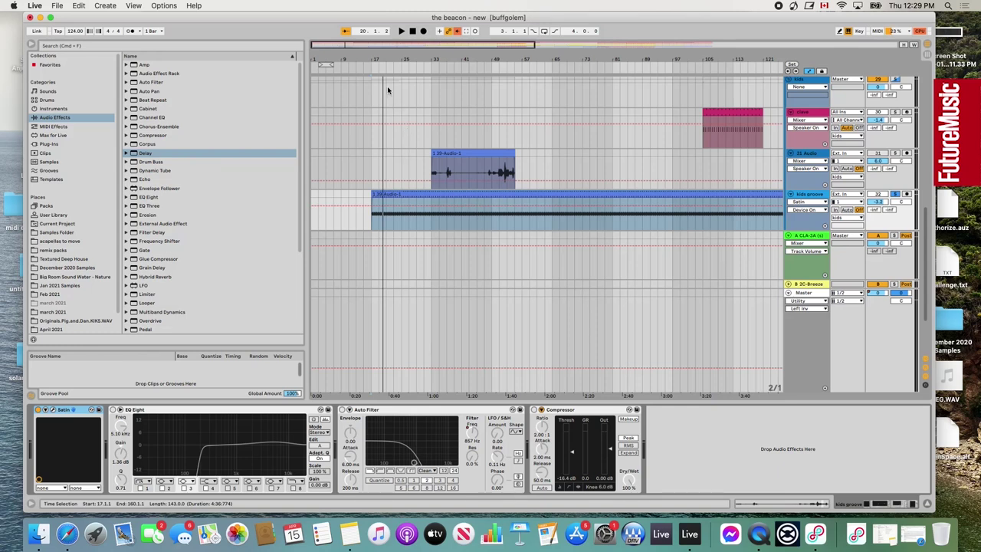
pyautogui.press('space')
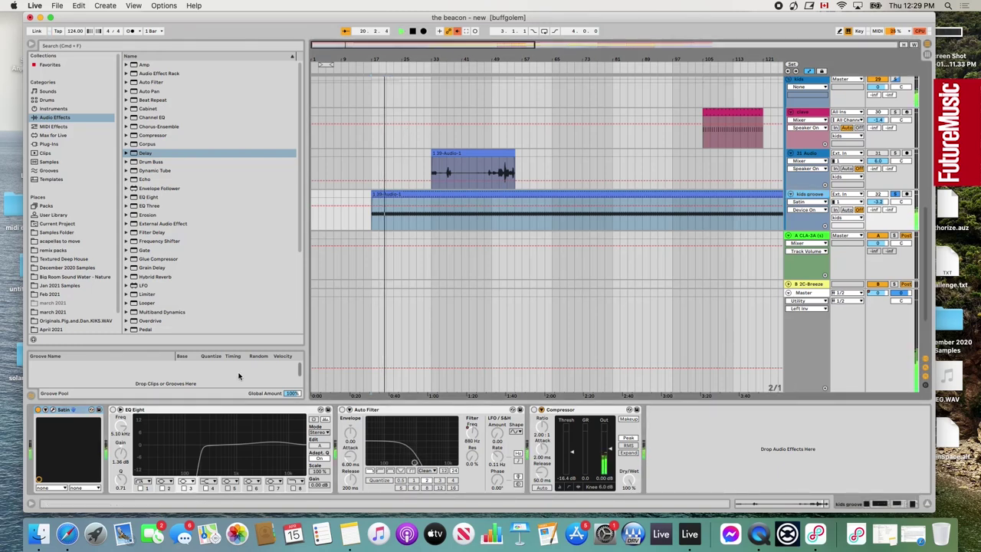
pyautogui.click(115, 410)
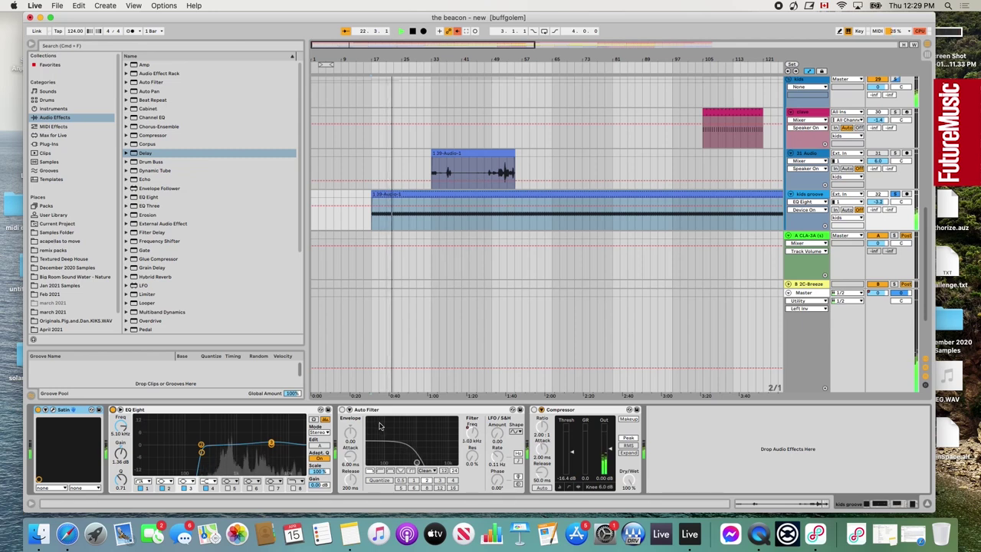
pyautogui.click(344, 410)
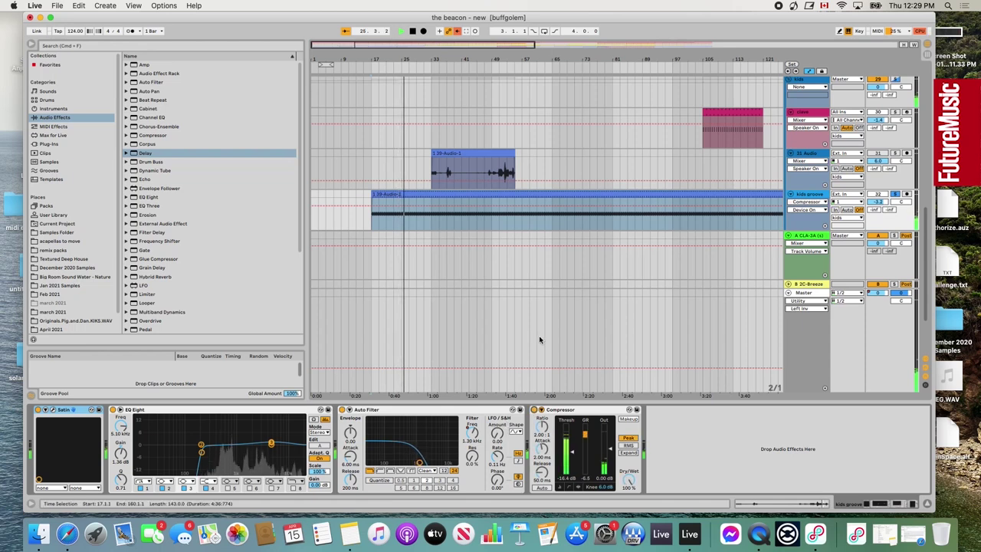
# Examine the looped waveform of the kids groove clip, turn off the track's solo and stop playback.
pyautogui.doubleClick(408, 194)
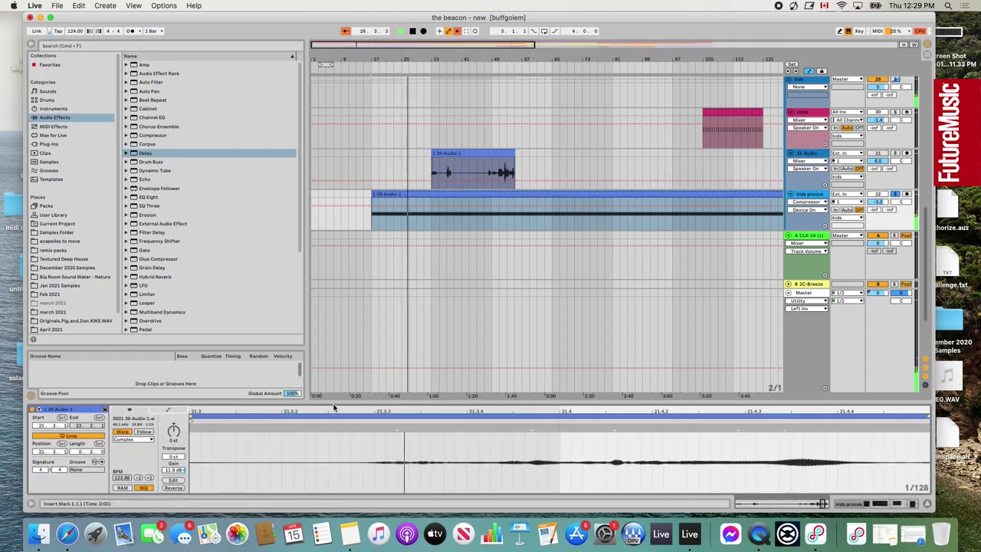
pyautogui.moveTo(375, 411); pyautogui.dragTo(375, 384)
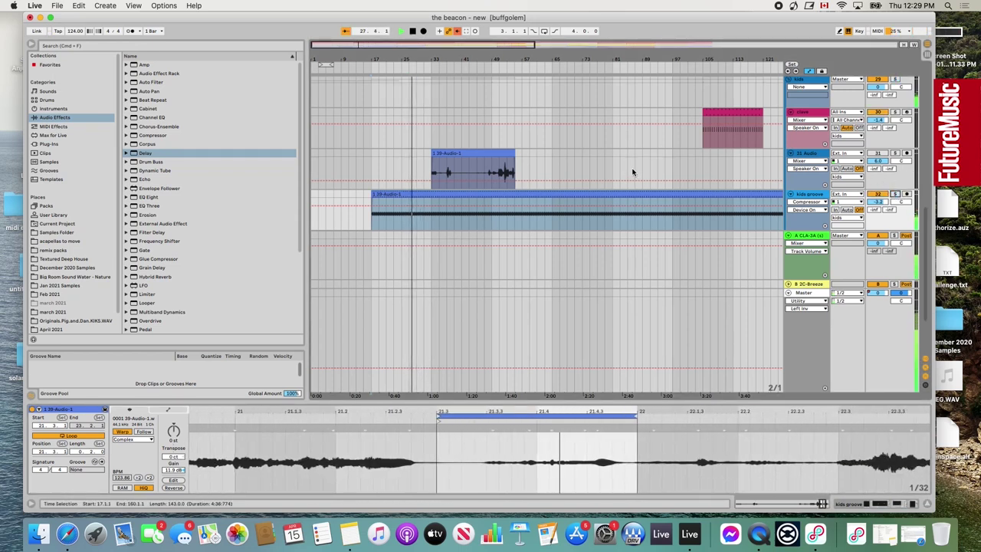
pyautogui.press('space')
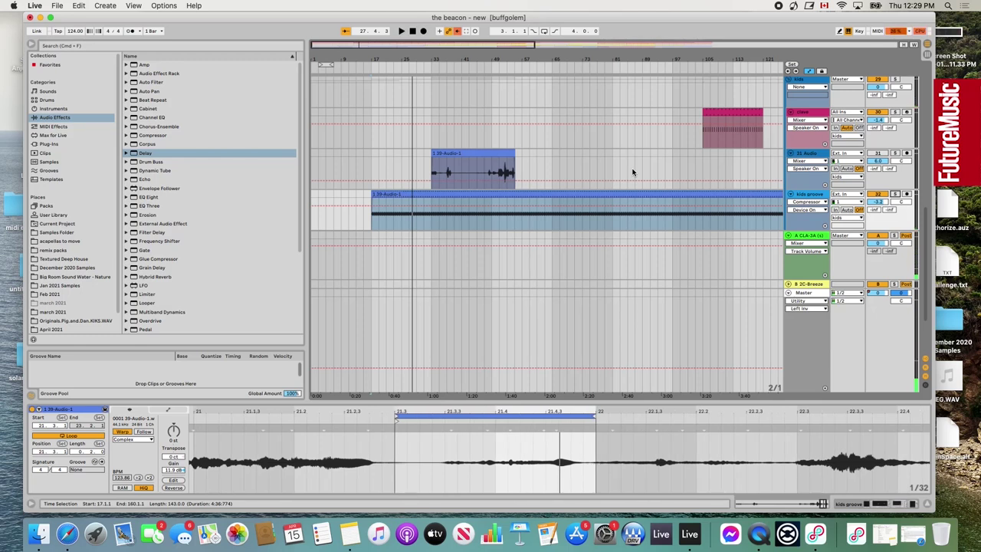
# Solo the kids yeah track and play from just before its short clip at bar 49.
pyautogui.scroll(-3, 431, 142)
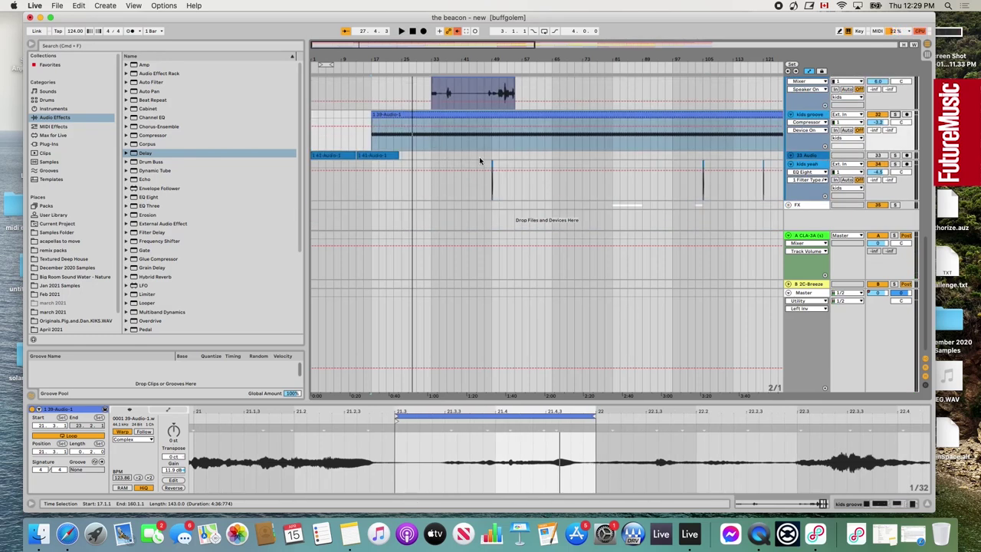
pyautogui.click(791, 165)
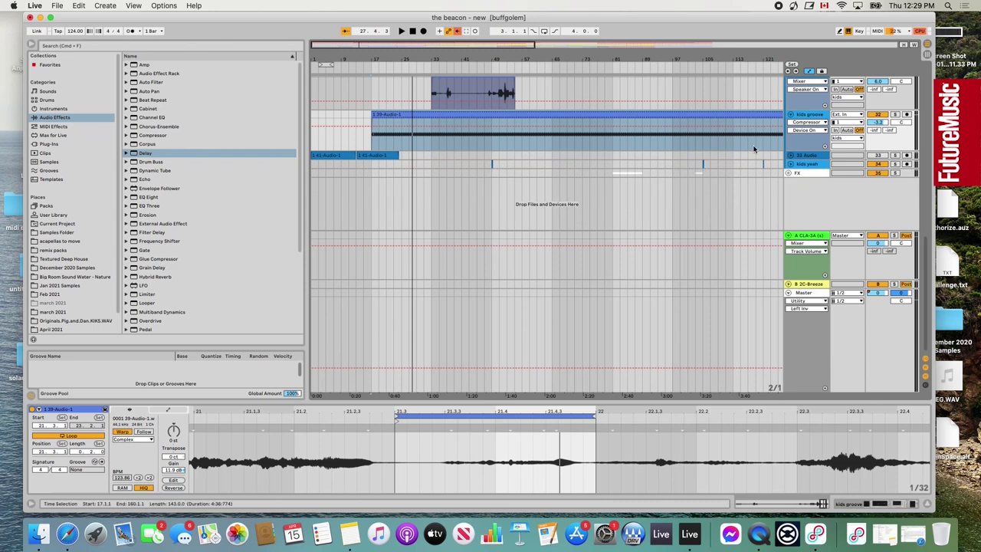
pyautogui.click(790, 164)
pyautogui.click(497, 182)
pyautogui.moveTo(496, 58); pyautogui.dragTo(496, 146)
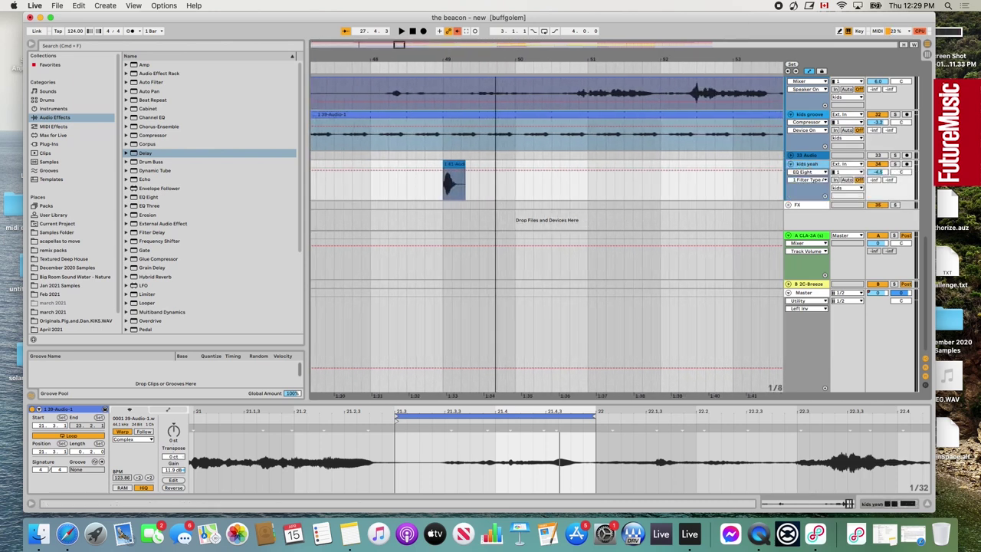
pyautogui.click(430, 67)
pyautogui.moveTo(471, 60); pyautogui.dragTo(470, 32)
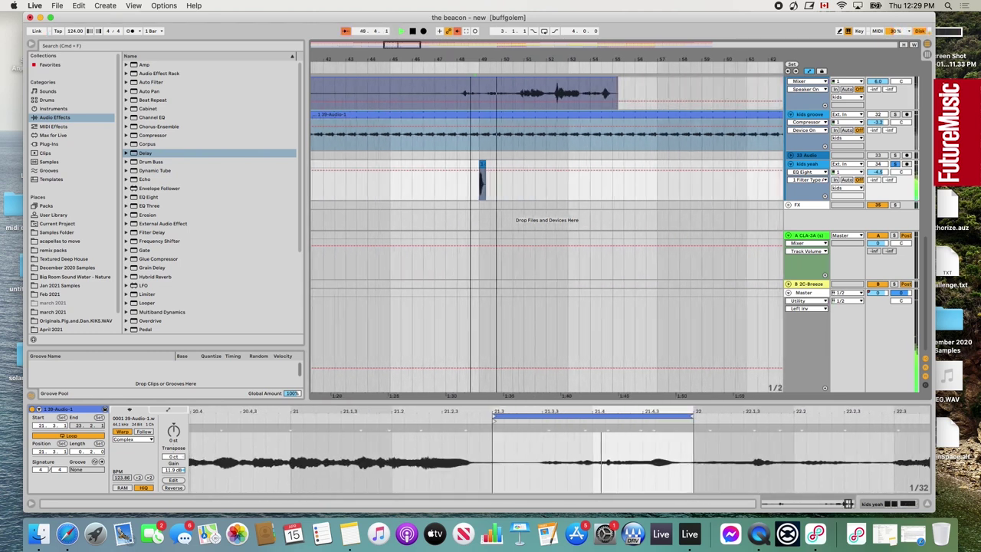
# Show the kids yeah track's devices and inspect the Satin and ValhallaPlate settings in turn, closing each plugin window.
pyautogui.press('-')
pyautogui.press('-')
pyautogui.click(803, 164)
pyautogui.click(881, 504)
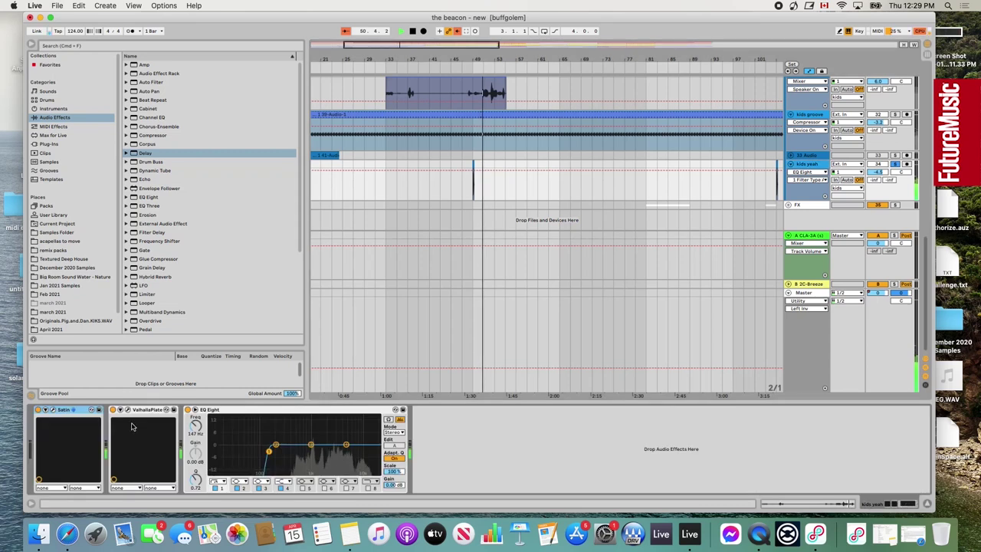
pyautogui.click(52, 410)
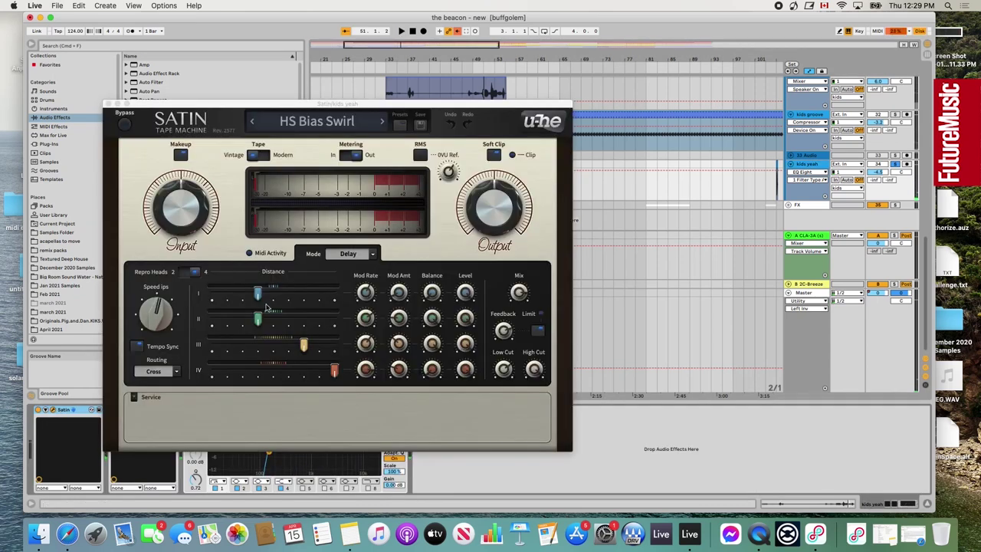
pyautogui.click(108, 104)
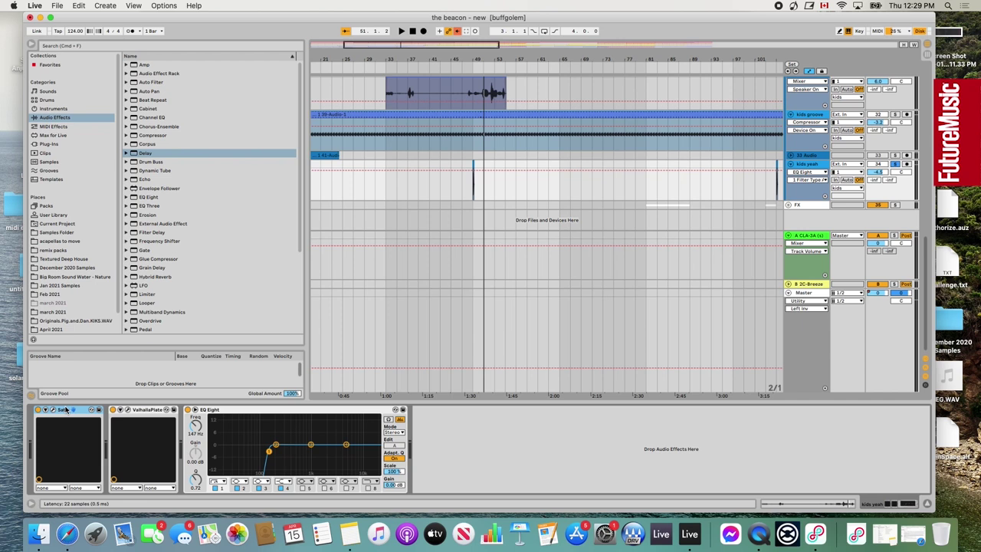
pyautogui.click(128, 410)
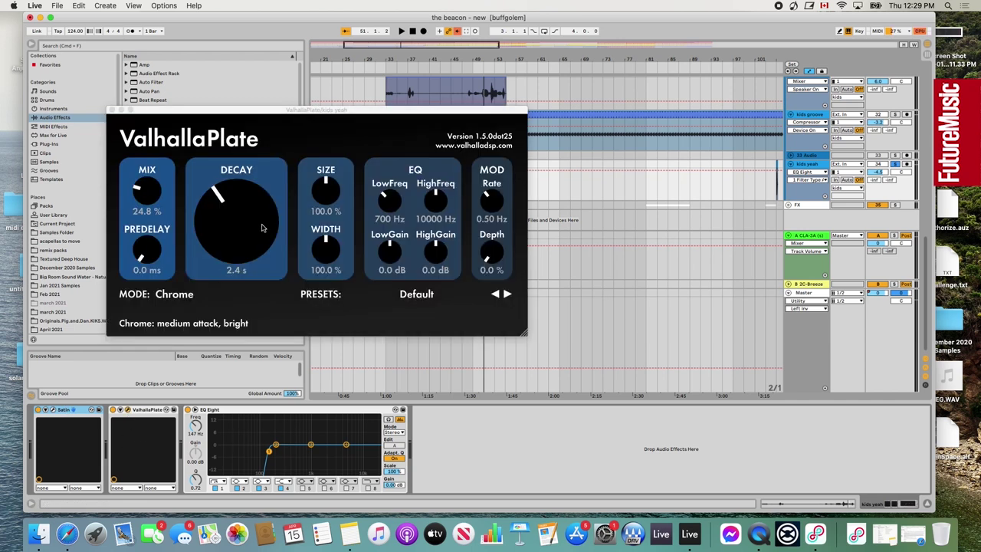
pyautogui.click(112, 112)
# Restart playback ahead of the first kids yeah clip and turn off solo on that track.
pyautogui.moveTo(475, 62); pyautogui.dragTo(475, 141)
pyautogui.click(459, 70)
pyautogui.moveTo(462, 62); pyautogui.dragTo(500, 15)
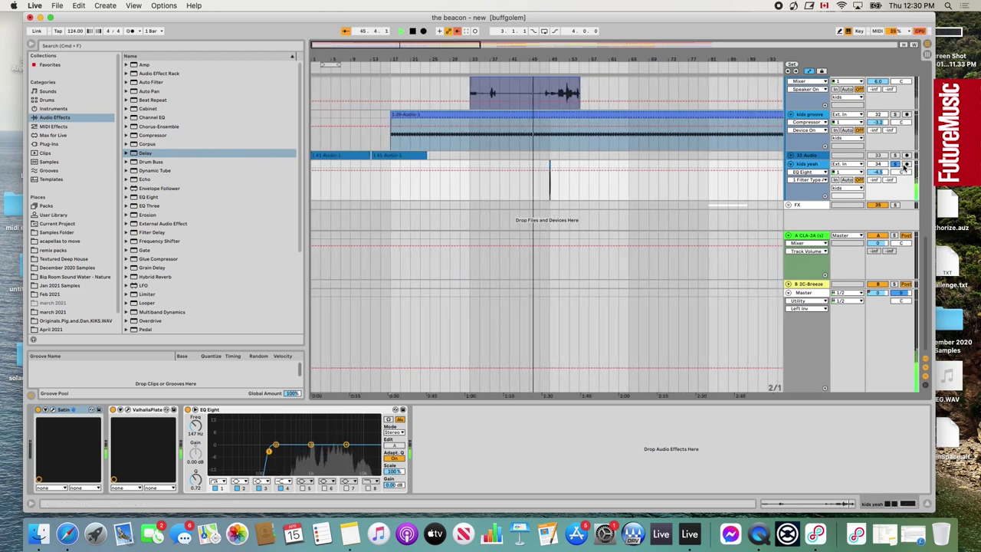
pyautogui.click(895, 164)
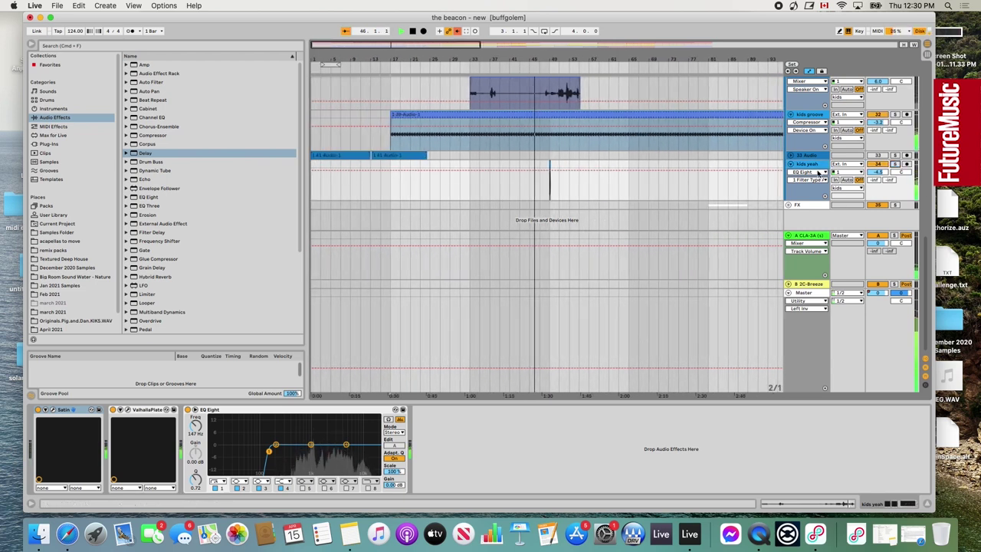
# Play the first kids yeah clip together with the full mix, then stop playback.
pyautogui.moveTo(542, 61); pyautogui.dragTo(539, 108)
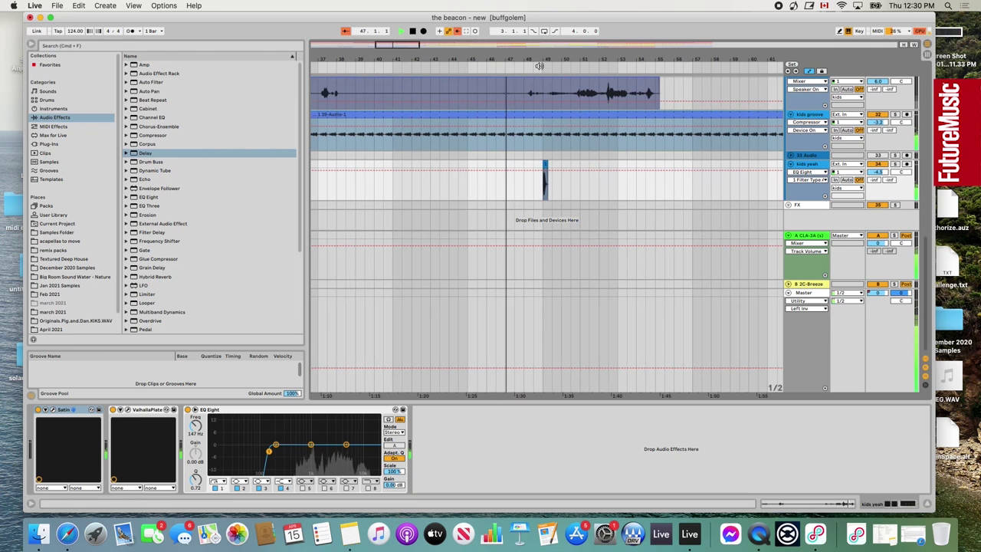
pyautogui.moveTo(540, 60); pyautogui.dragTo(535, 90)
pyautogui.click(536, 67)
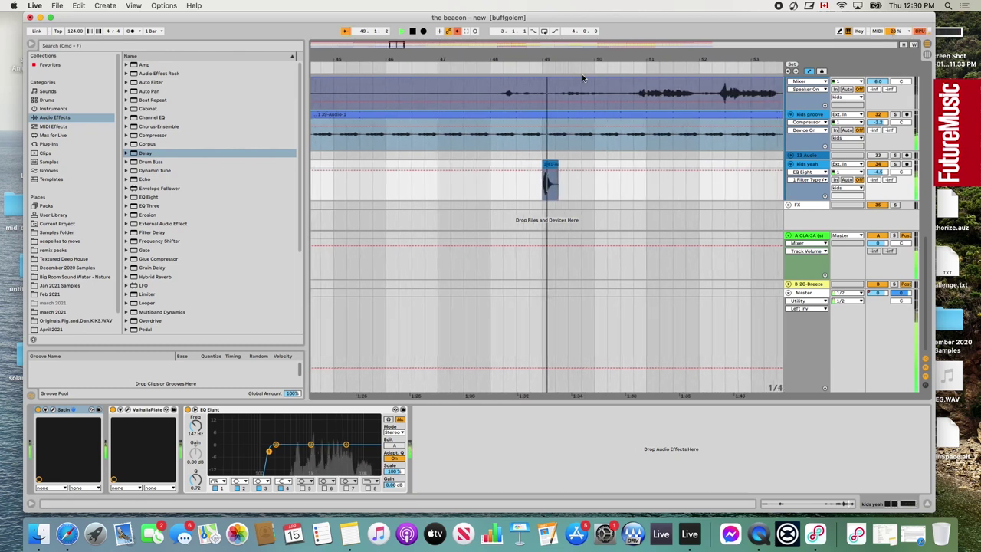
pyautogui.moveTo(565, 61); pyautogui.dragTo(536, 15)
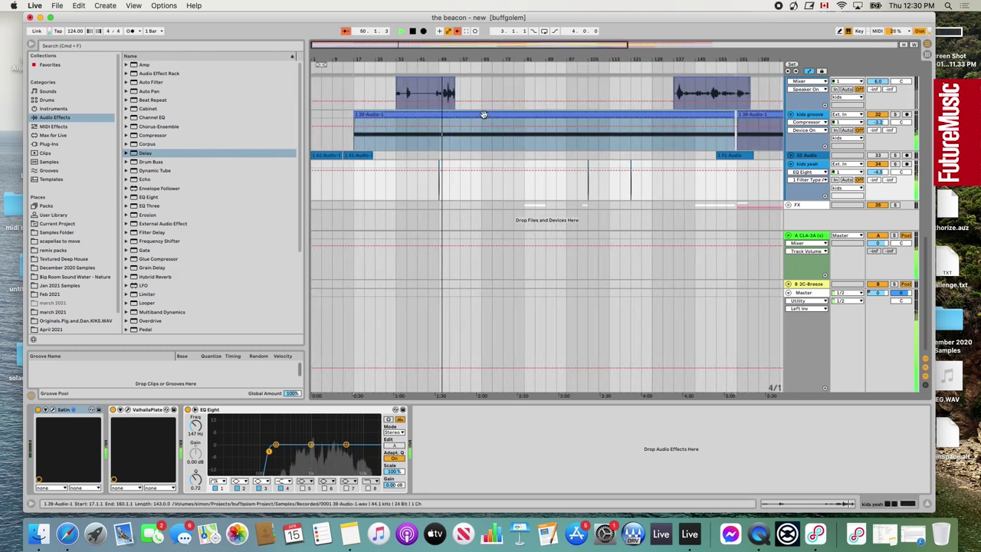
pyautogui.moveTo(444, 61)
pyautogui.mouseDown()
pyautogui.moveTo(445, 83)
pyautogui.moveTo(407, 43)
pyautogui.moveTo(452, 56)
pyautogui.mouseUp()
pyautogui.press('space')
pyautogui.moveTo(353, 62); pyautogui.dragTo(364, 65)
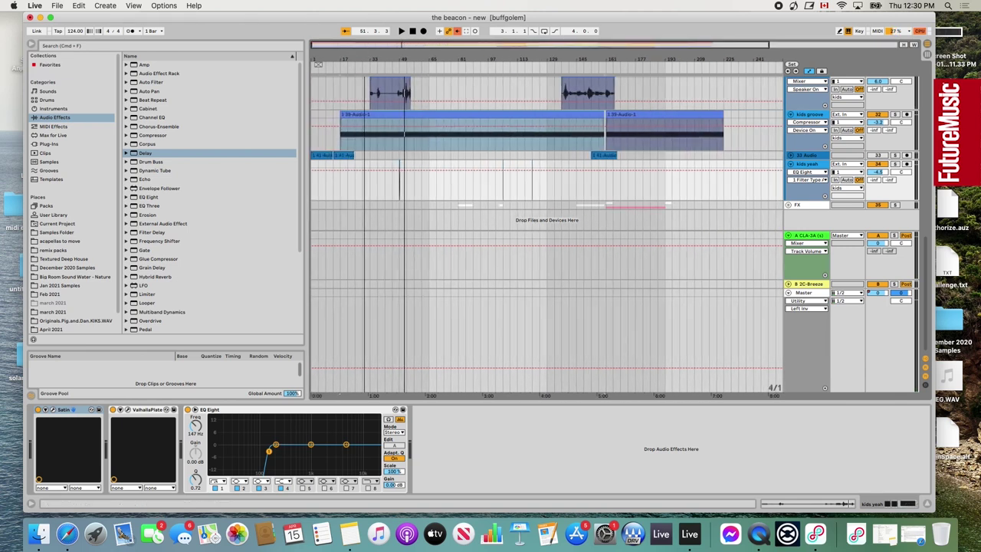
# Open the first MIDI clip on the clave track and enlarge the note editor to examine its pattern.
pyautogui.scroll(3, 472, 197)
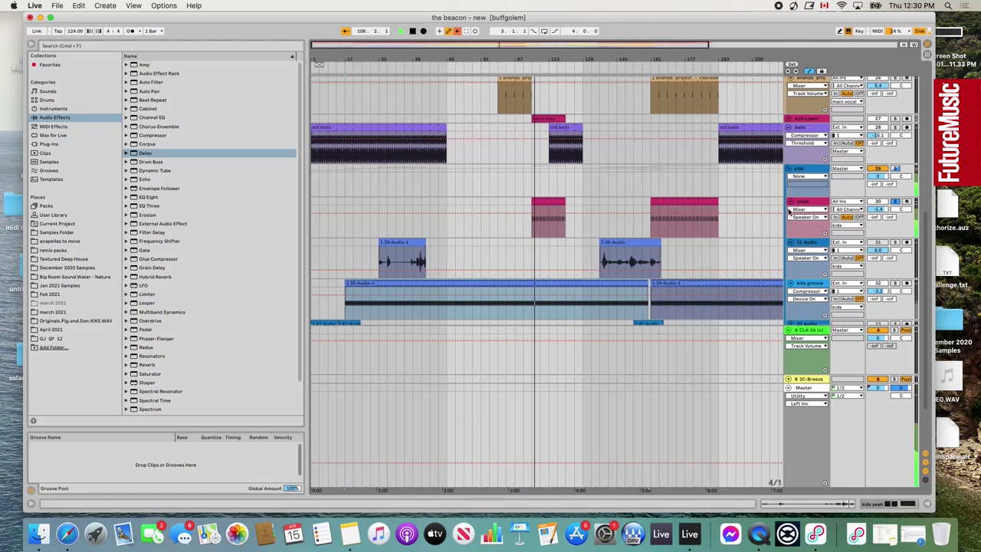
pyautogui.click(789, 211)
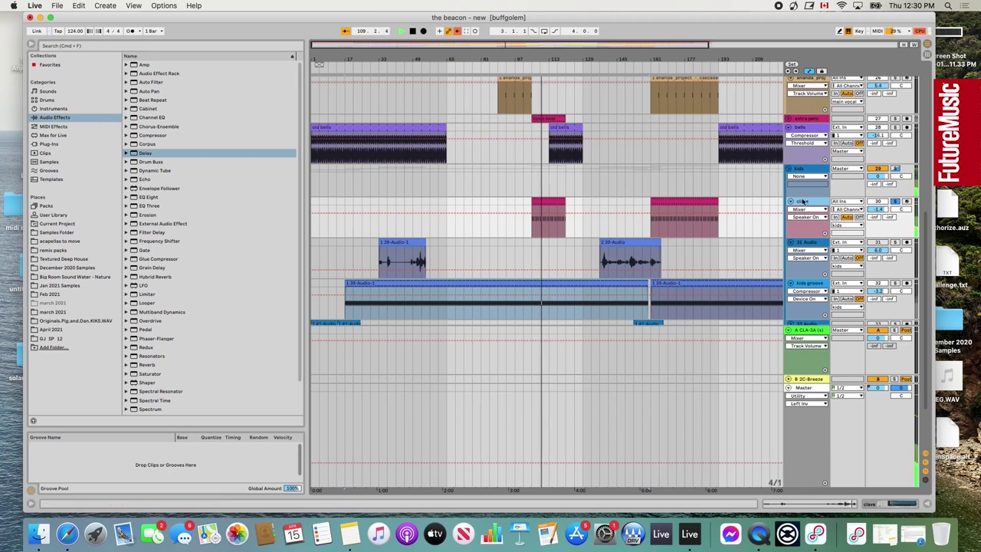
pyautogui.doubleClick(553, 197)
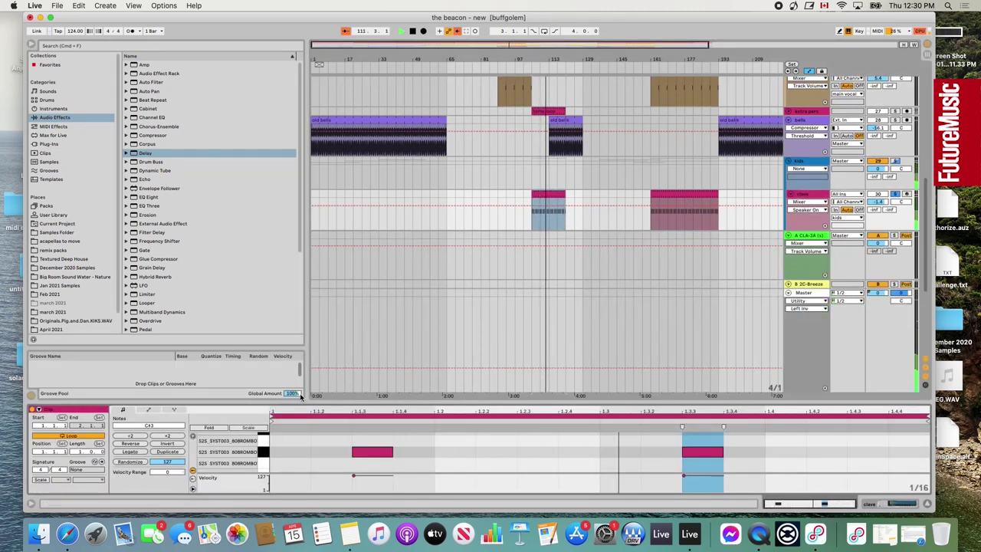
pyautogui.moveTo(378, 400); pyautogui.dragTo(360, 299)
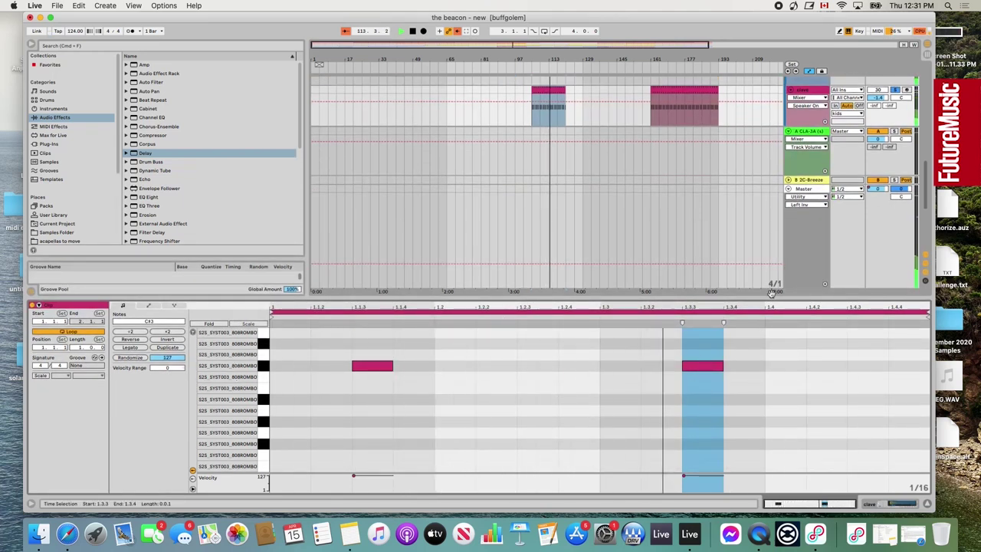
# Hide the clip view and turn off solo on the clave track to hear it with the full mix.
pyautogui.doubleClick(606, 299)
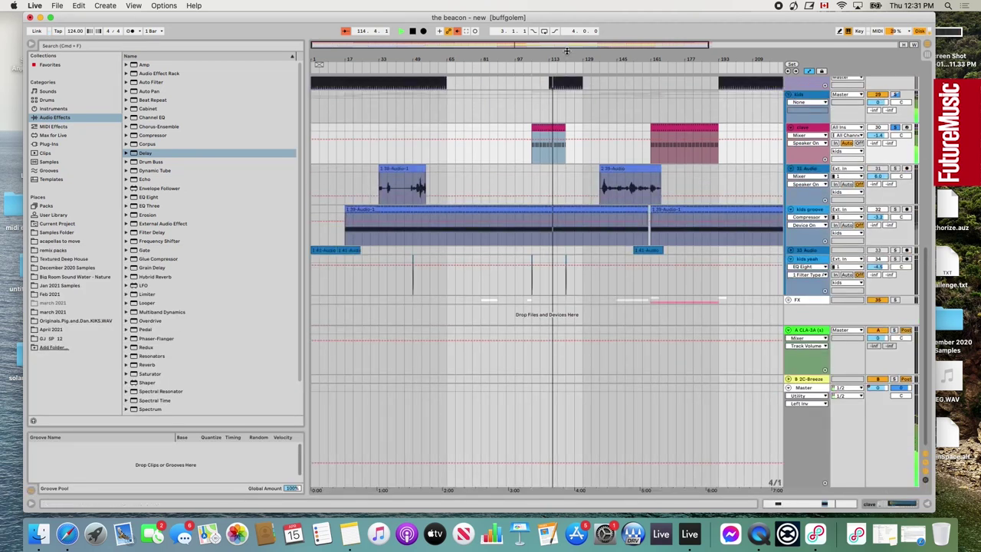
pyautogui.click(895, 127)
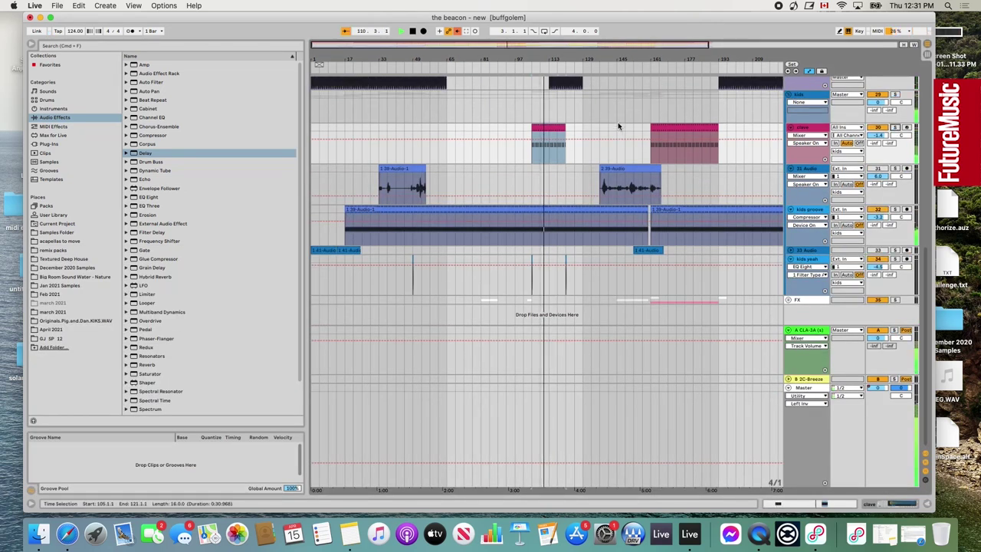
# Stop the full mix, then solo the extra perc track and play it on its own.
pyautogui.press('space')
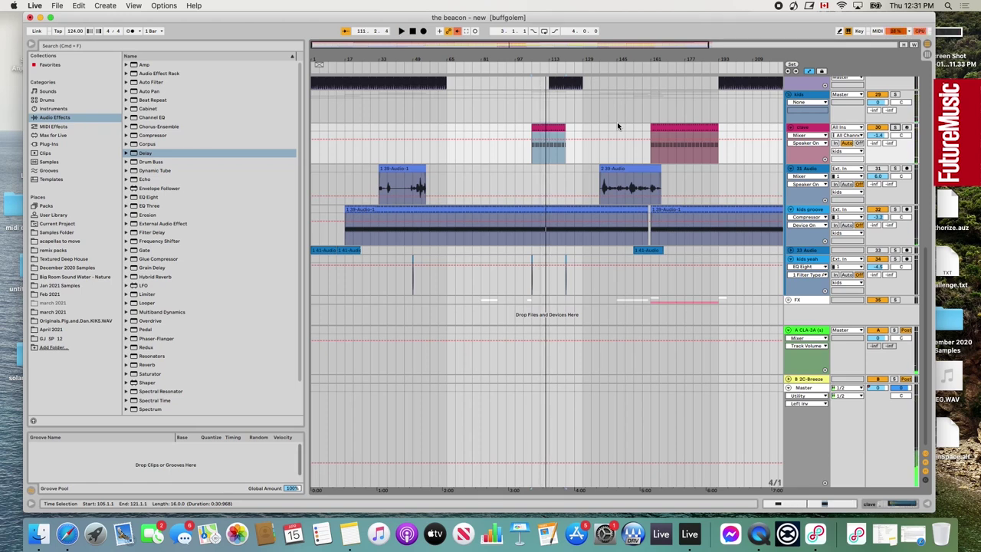
pyautogui.scroll(3, 590, 154)
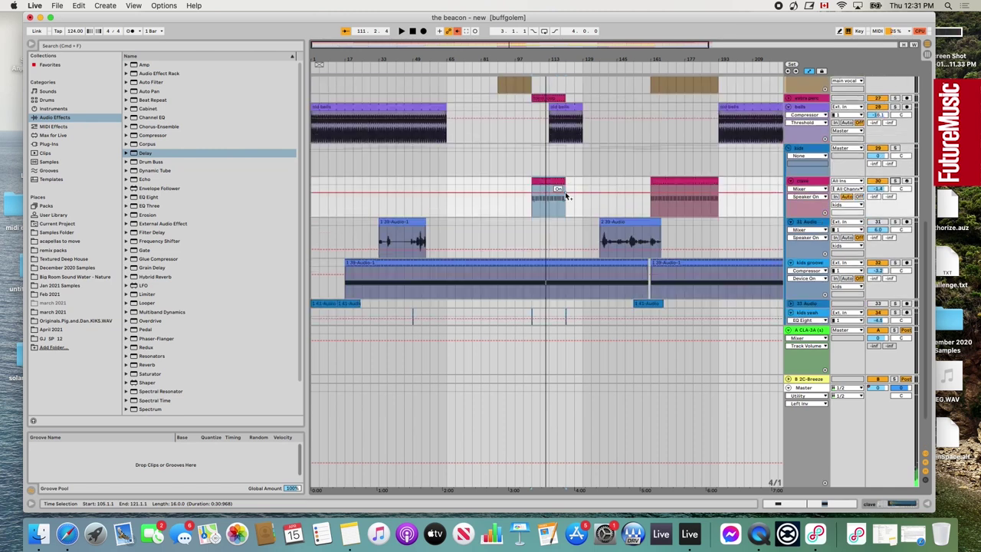
pyautogui.scroll(4, 788, 112)
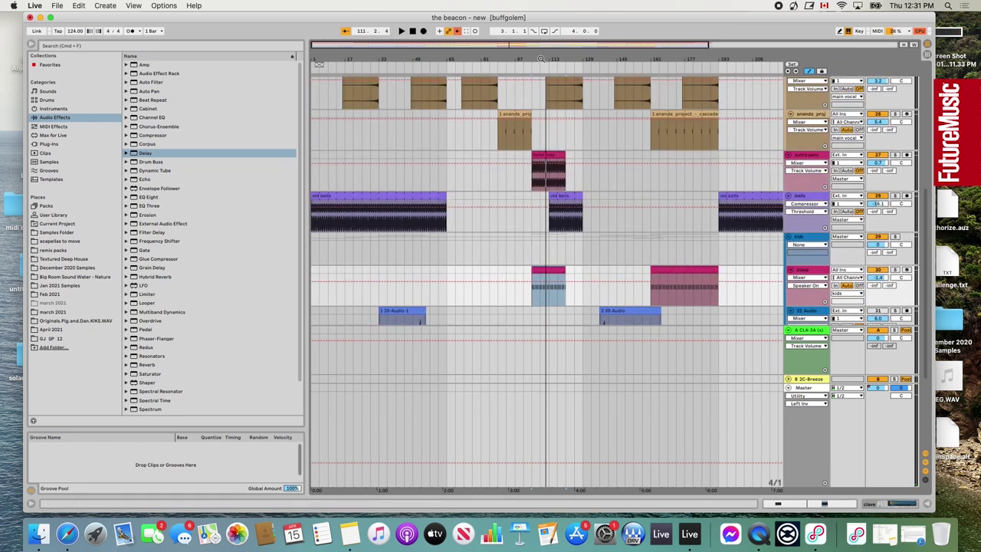
pyautogui.click(894, 156)
pyautogui.click(583, 99)
pyautogui.press('space')
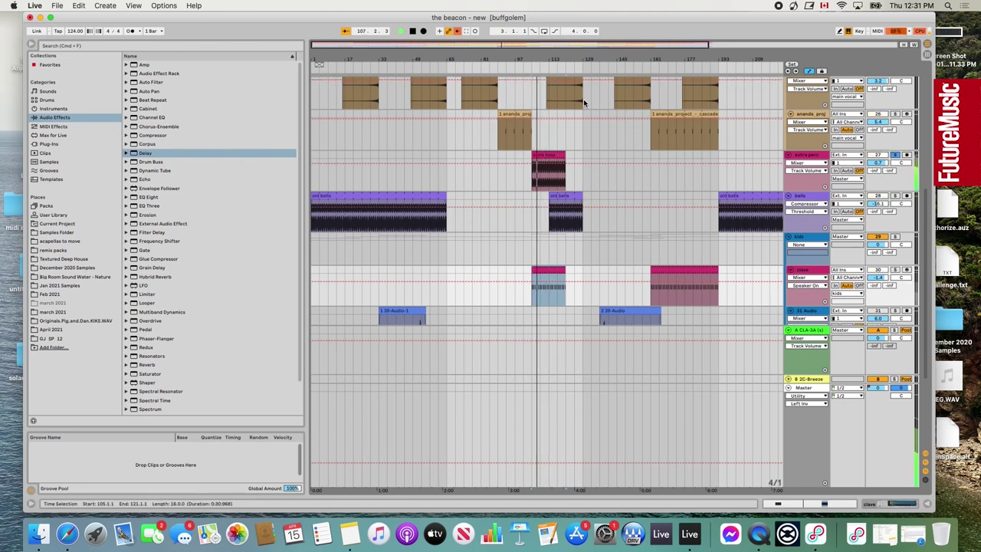
# Play the start of the extra perc clip with the full mix, then stop playback.
pyautogui.click(528, 67)
pyautogui.moveTo(534, 59); pyautogui.dragTo(534, 103)
pyautogui.press('-')
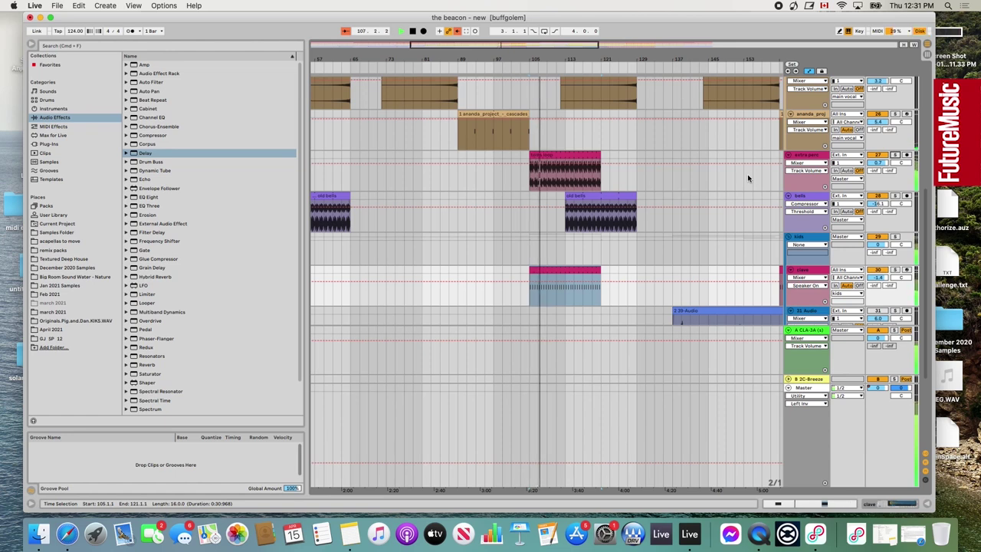
pyautogui.press('-')
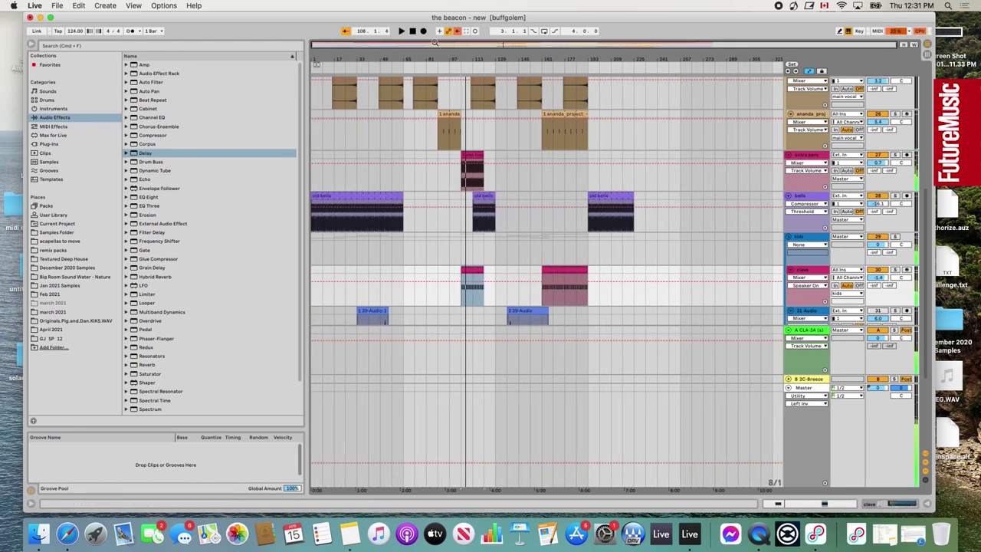
# Look over the full arrangement of the vocal, extra perc, bells and kids group tracks.
pyautogui.moveTo(434, 42); pyautogui.dragTo(507, 25)
pyautogui.scroll(3, 606, 216)
pyautogui.scroll(-2, 606, 217)
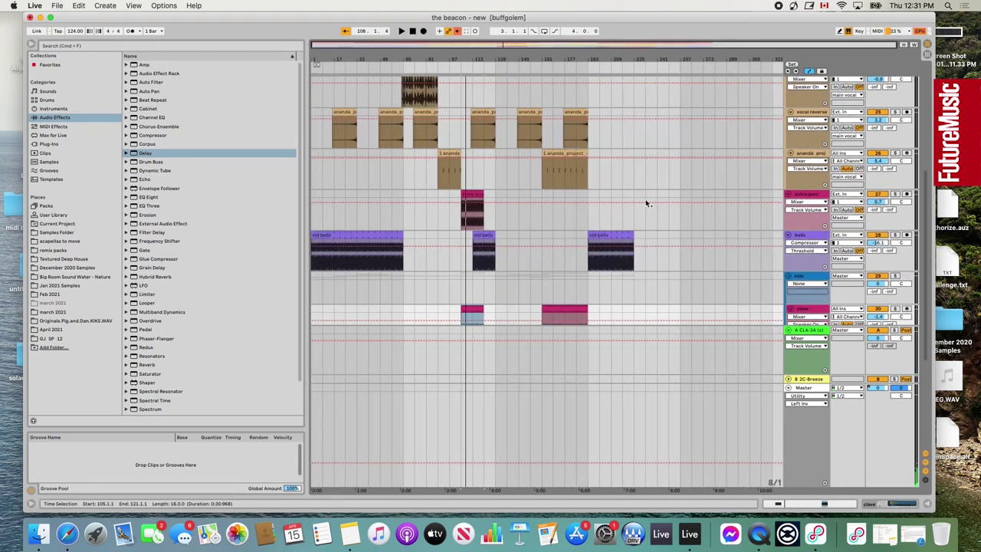
pyautogui.scroll(-3, 480, 309)
pyautogui.scroll(-2, 462, 298)
pyautogui.scroll(-2, 460, 295)
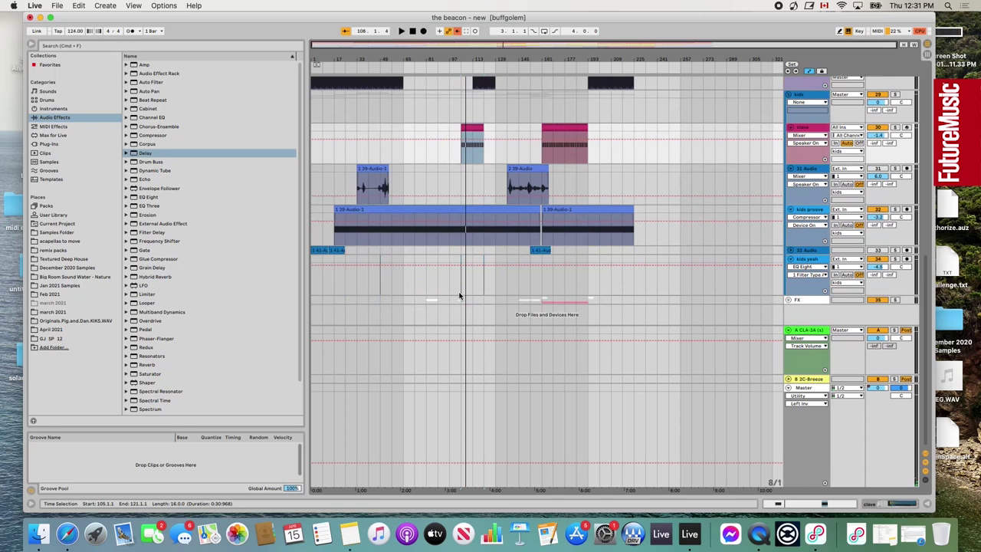
pyautogui.scroll(6, 460, 295)
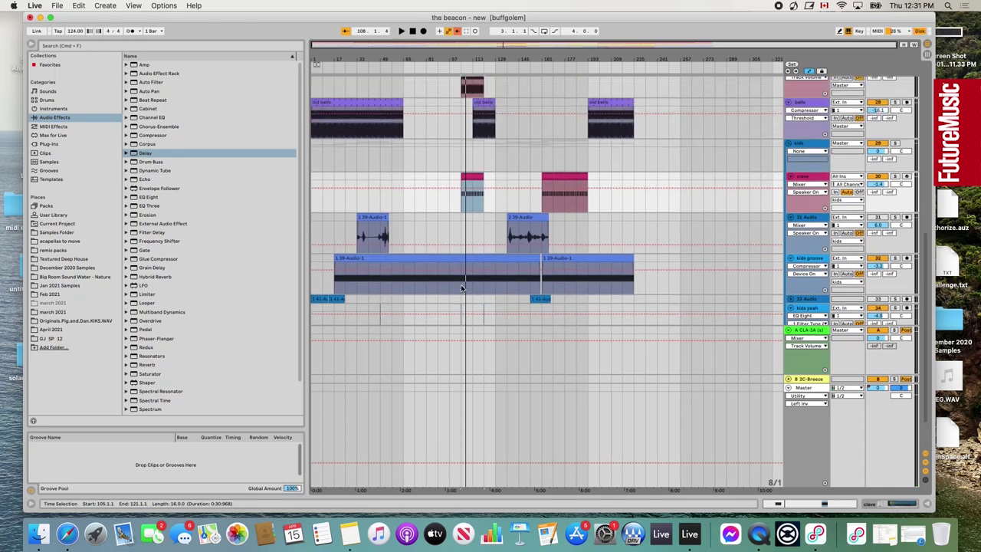
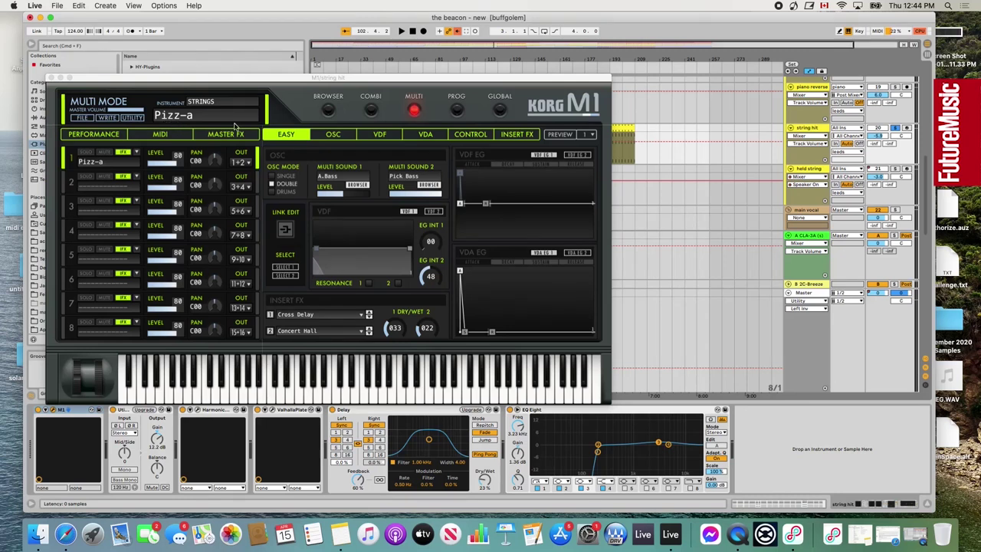
# Close the M1 instrument window on the string hit track and inspect the Utility device's gain.
pyautogui.moveTo(219, 80); pyautogui.dragTo(409, 75)
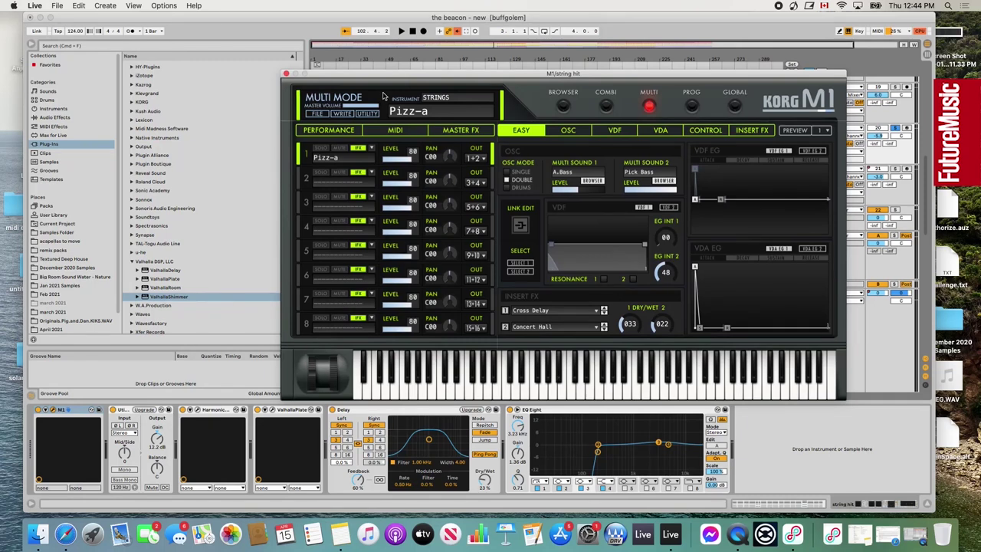
pyautogui.click(286, 74)
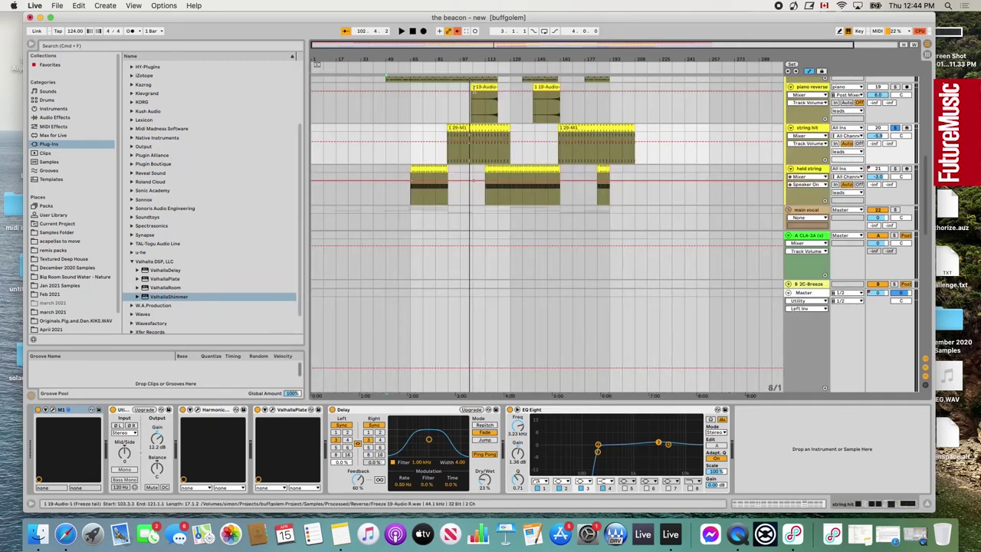
pyautogui.click(123, 411)
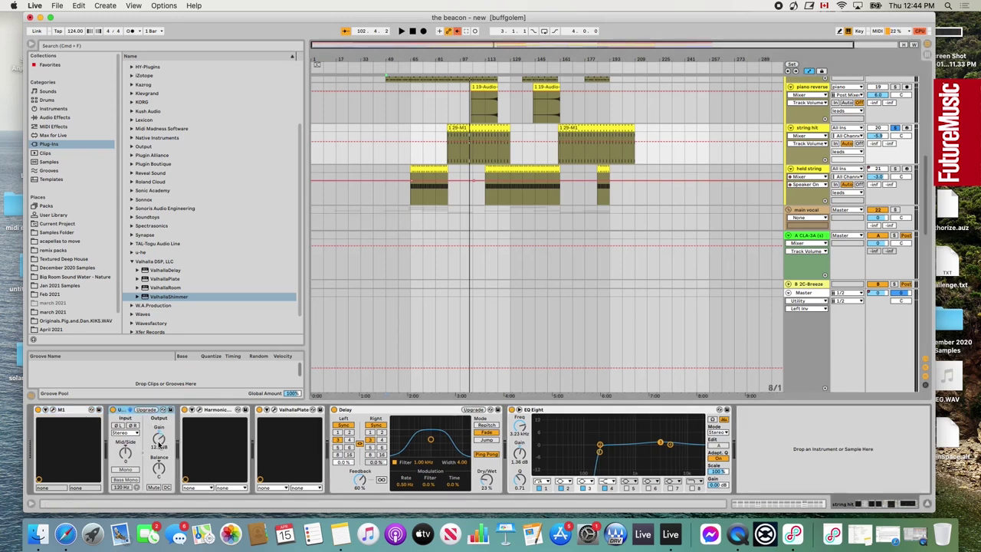
# Open the Harmonic Maximizer on the string hit track and examine its settings with the clips in view.
pyautogui.click(199, 411)
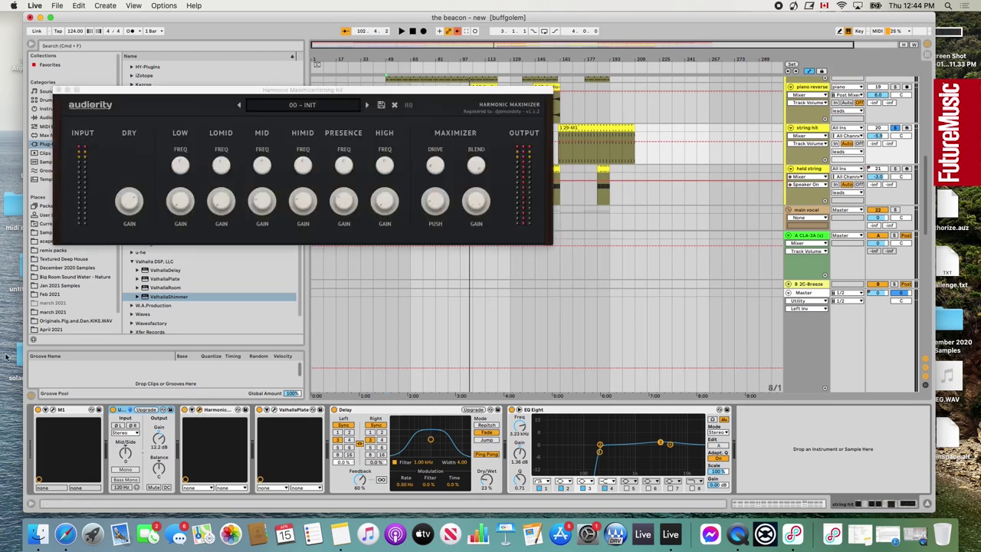
pyautogui.moveTo(241, 91); pyautogui.dragTo(457, 74)
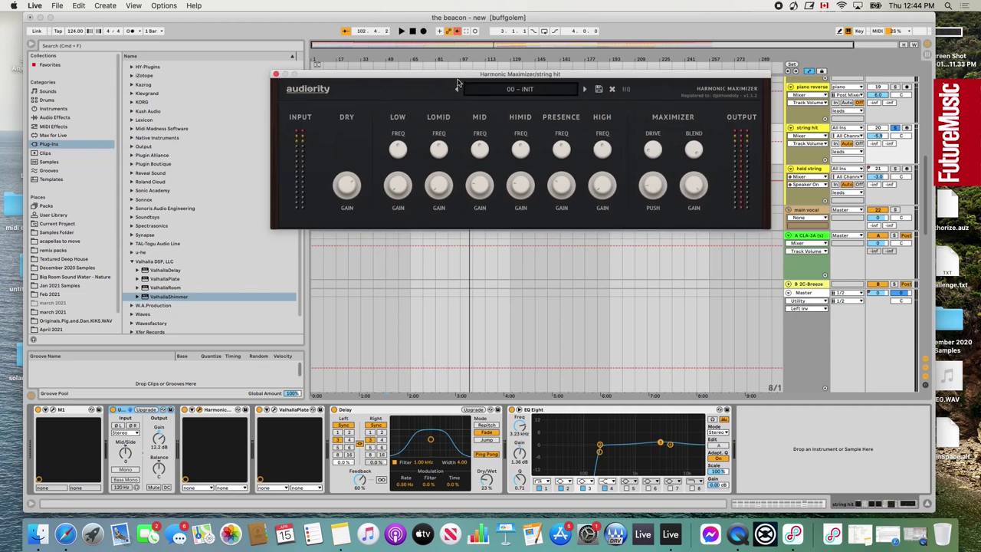
pyautogui.moveTo(460, 78); pyautogui.dragTo(562, 127)
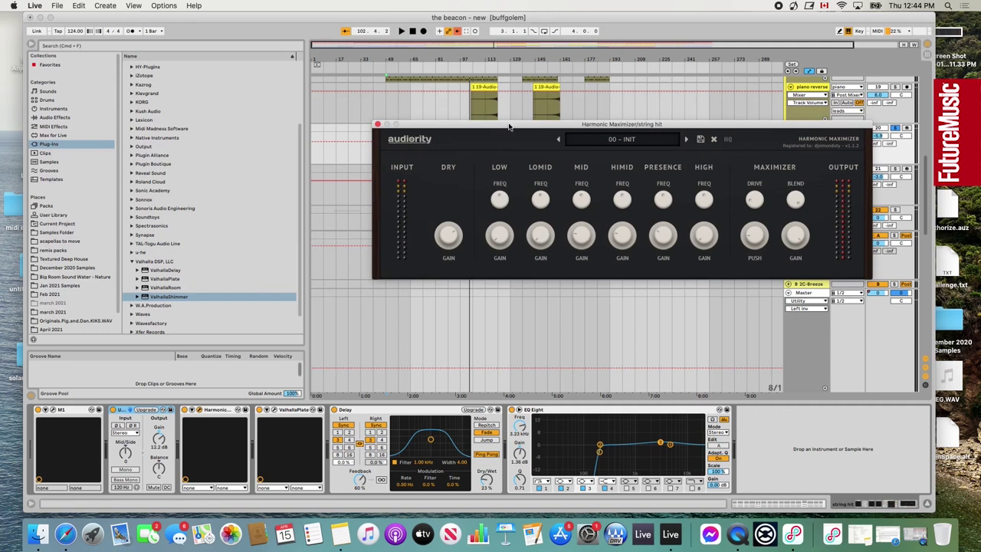
pyautogui.moveTo(508, 127); pyautogui.dragTo(420, 124)
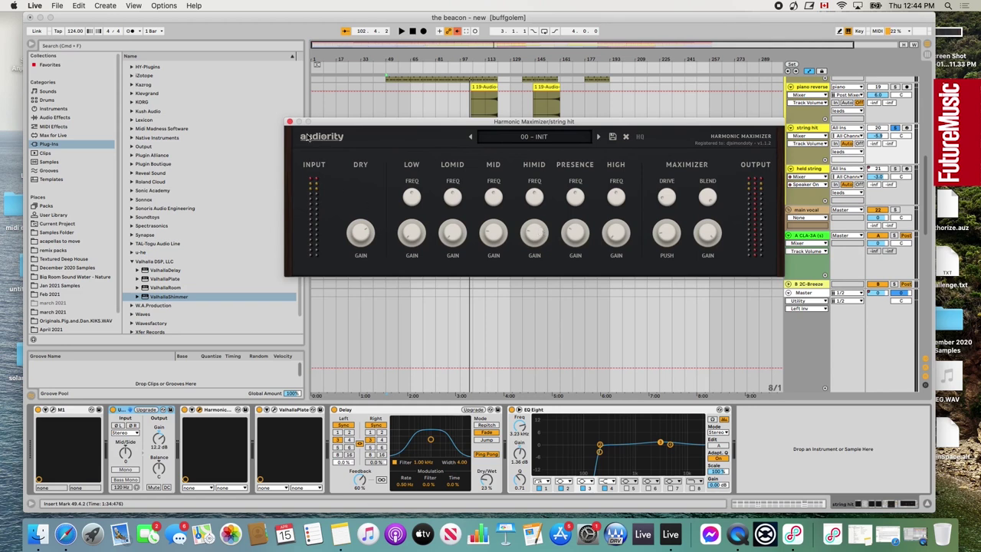
pyautogui.moveTo(697, 131); pyautogui.dragTo(620, 274)
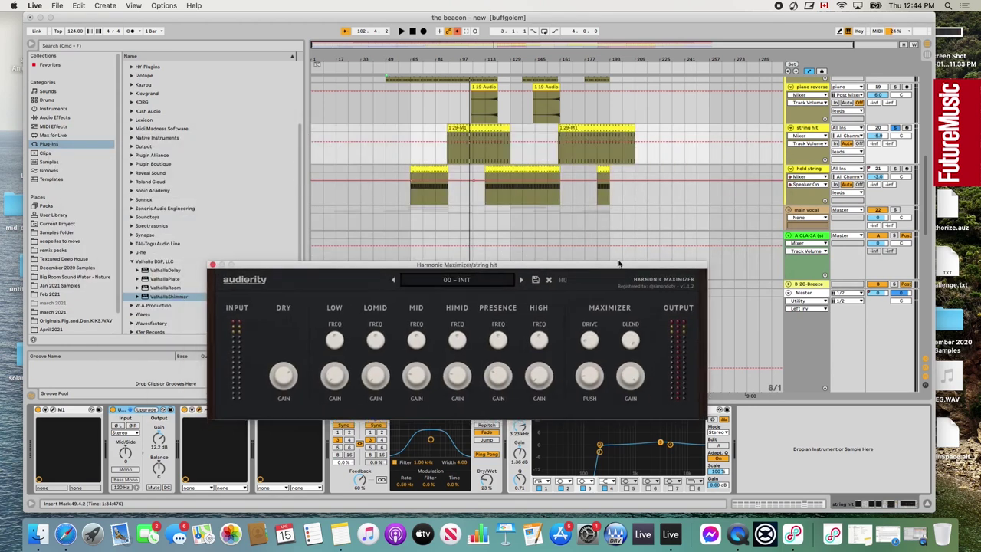
# Play the soloed string hit track and toggle the Harmonic Maximizer to compare the sound with and without it.
pyautogui.click(462, 68)
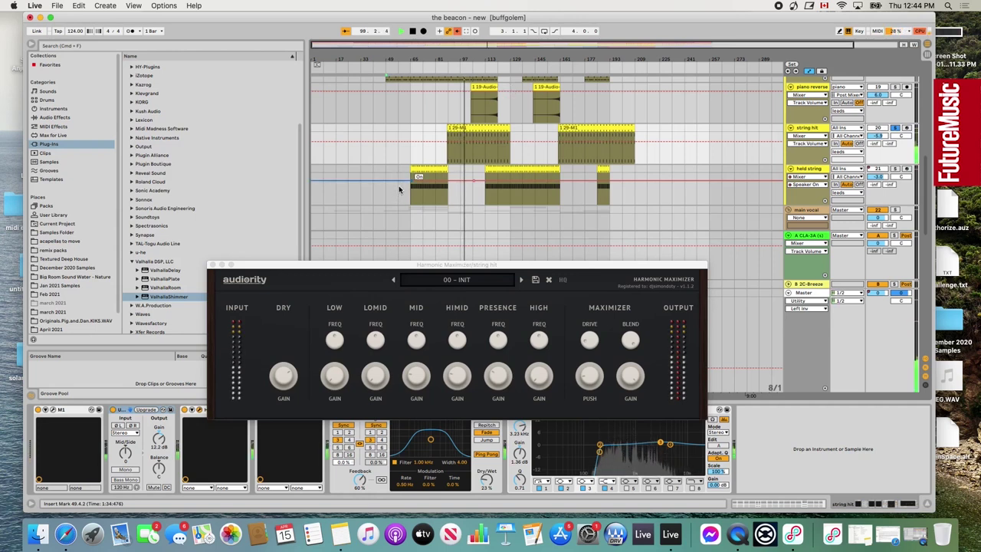
pyautogui.moveTo(373, 265); pyautogui.dragTo(368, 190)
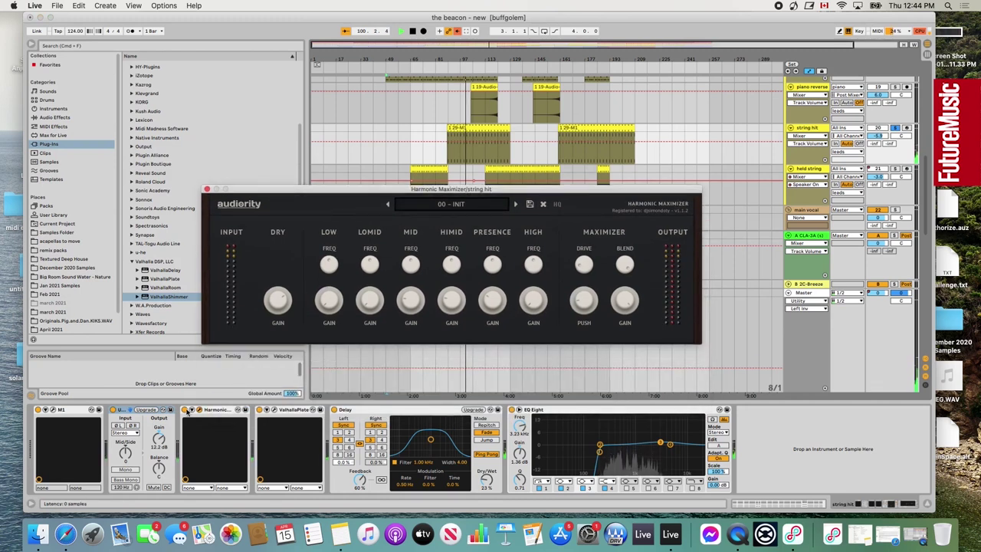
pyautogui.click(185, 411)
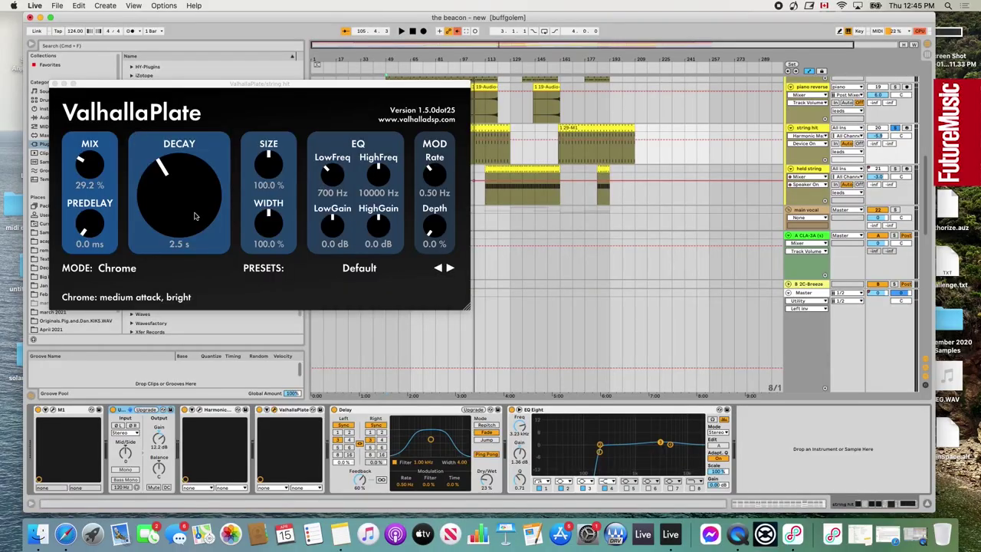
# Close the ValhallaPlate window and replay the first string hit clip to hear its effects.
pyautogui.click(55, 83)
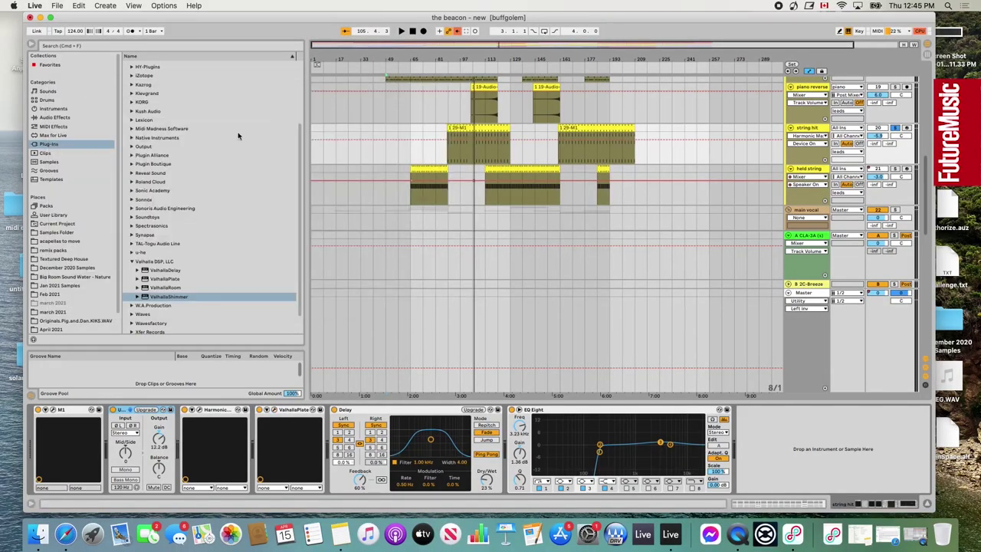
pyautogui.click(468, 67)
pyautogui.moveTo(474, 59); pyautogui.dragTo(474, 100)
pyautogui.moveTo(450, 63)
pyautogui.mouseDown()
pyautogui.moveTo(451, 102)
pyautogui.moveTo(450, 69)
pyautogui.mouseUp()
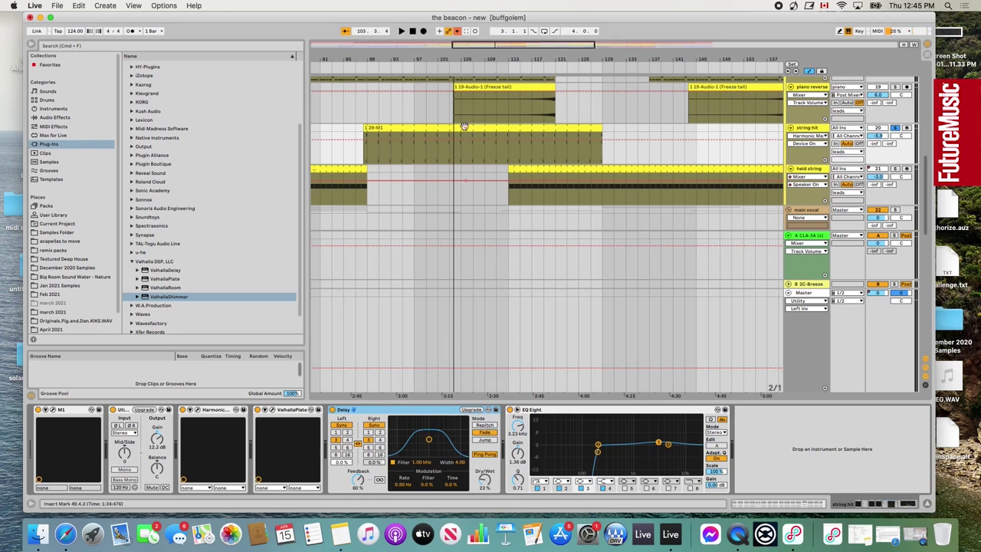
# Examine how the piano, piano reverse, string hit and held string clips line up in the leads group.
pyautogui.scroll(3, 507, 283)
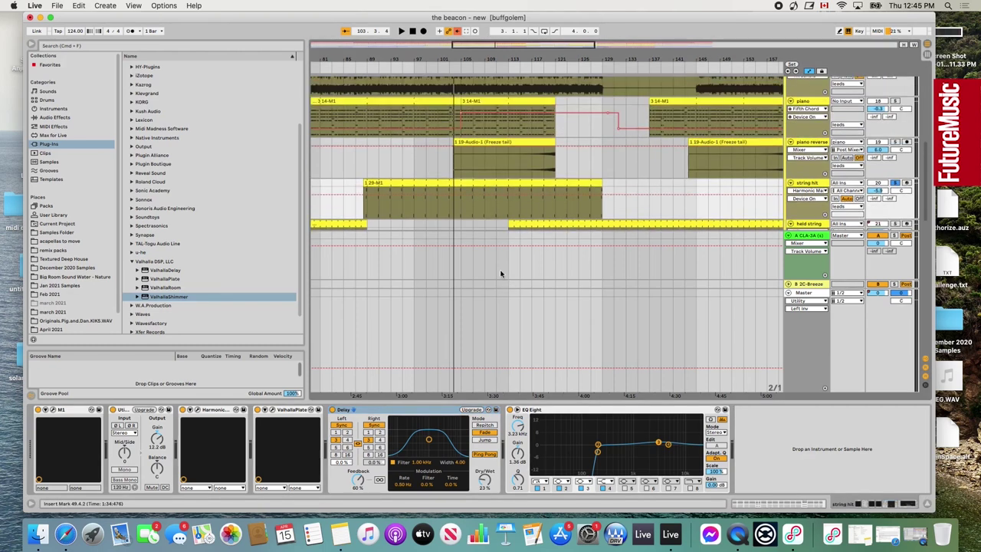
pyautogui.moveTo(481, 45); pyautogui.dragTo(482, 28)
pyautogui.scroll(-3, 502, 208)
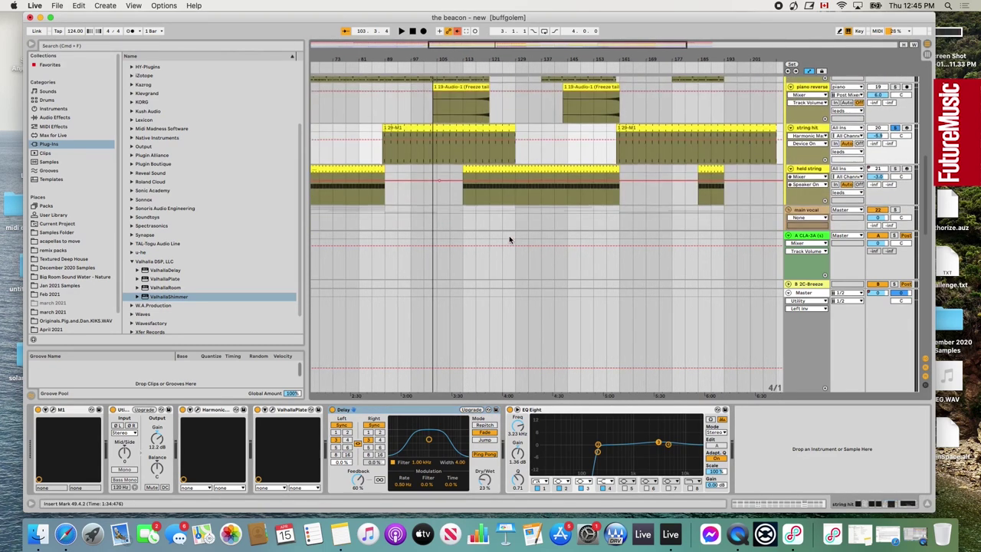
pyautogui.scroll(3, 506, 209)
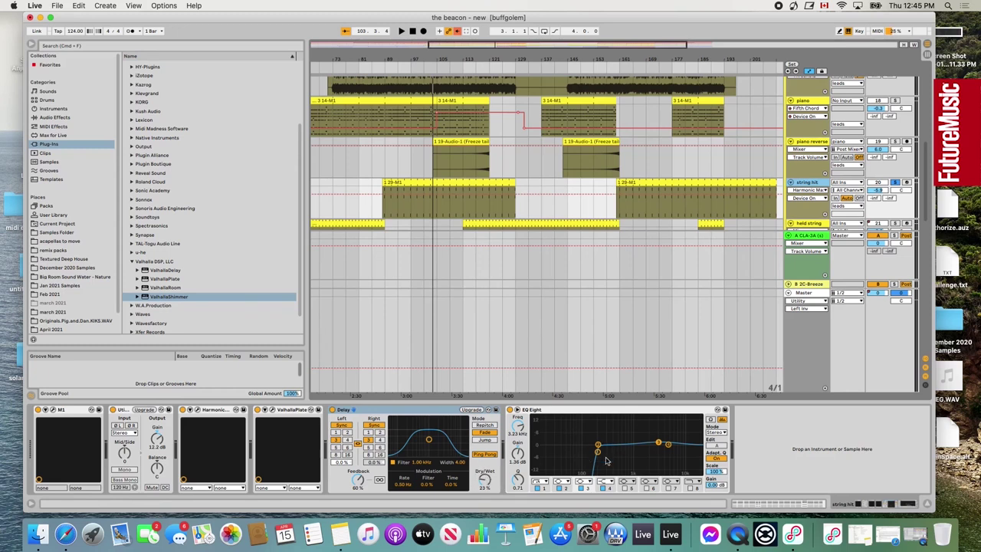
pyautogui.scroll(-2, 584, 229)
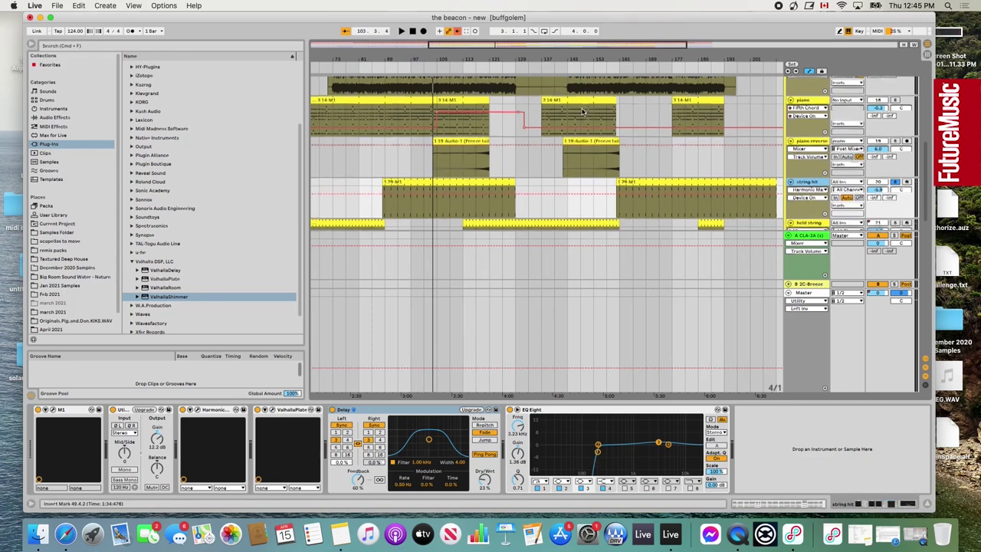
pyautogui.scroll(-2, 806, 157)
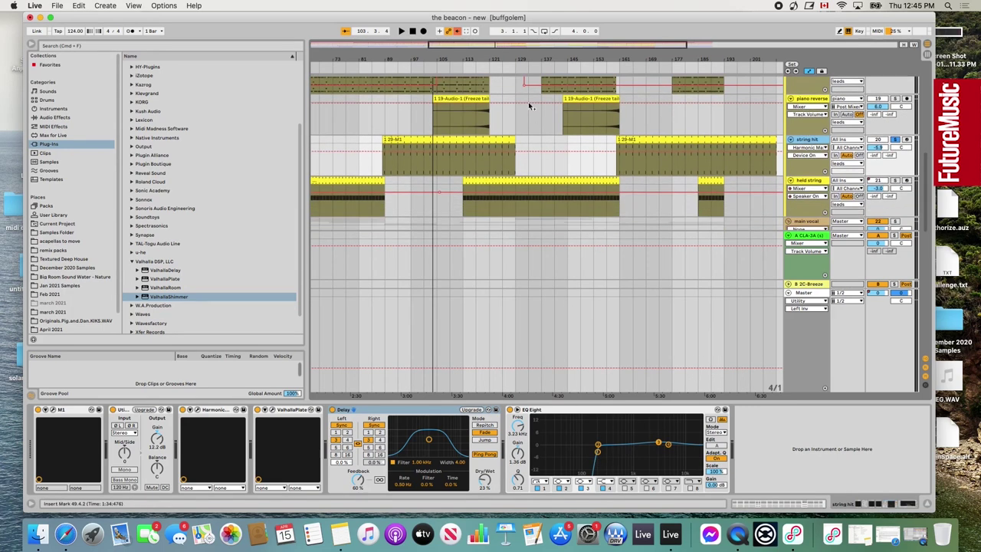
# Play the arrangement from the first held string clip while looking over the tracks above it.
pyautogui.doubleClick(495, 46)
pyautogui.click(407, 67)
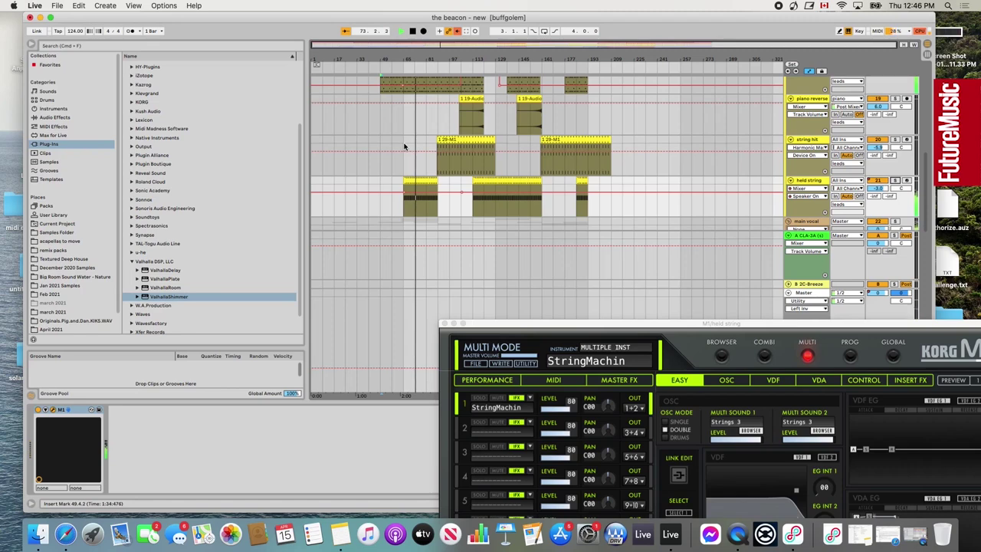
pyautogui.scroll(2, 473, 188)
pyautogui.scroll(3, 473, 187)
pyautogui.scroll(5, 468, 196)
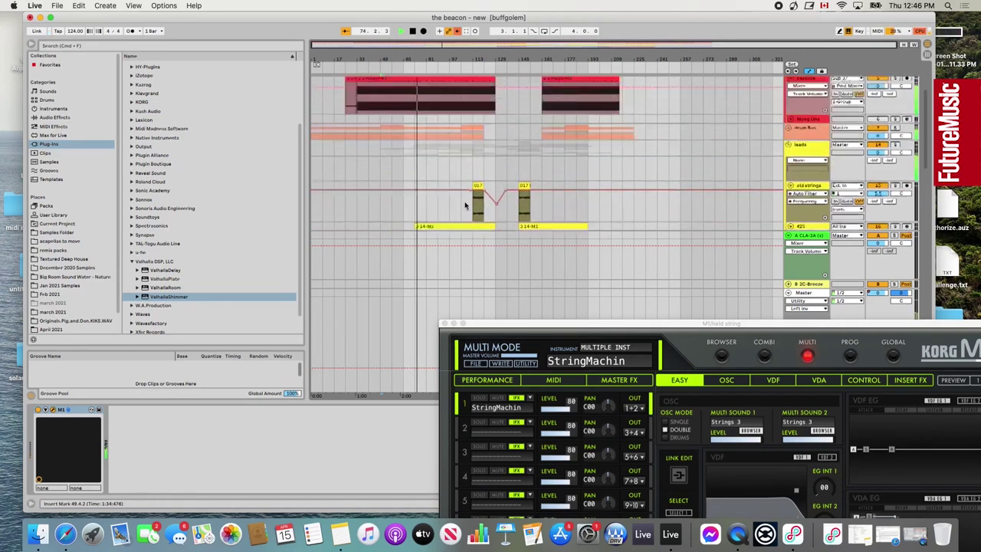
# Play the section with the first main vocal clips from around bar 70, then stop playback.
pyautogui.scroll(-5, 460, 195)
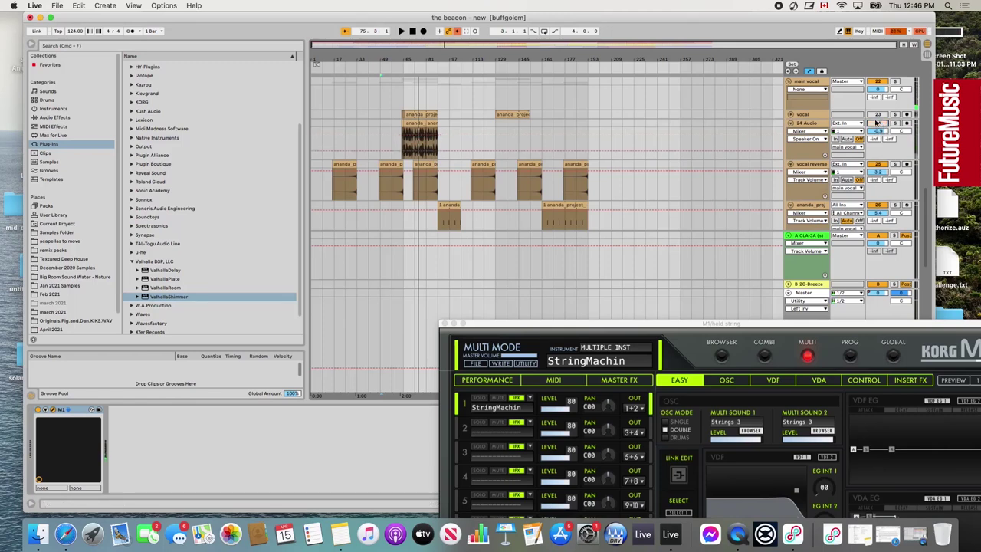
pyautogui.click(412, 70)
pyautogui.press('space')
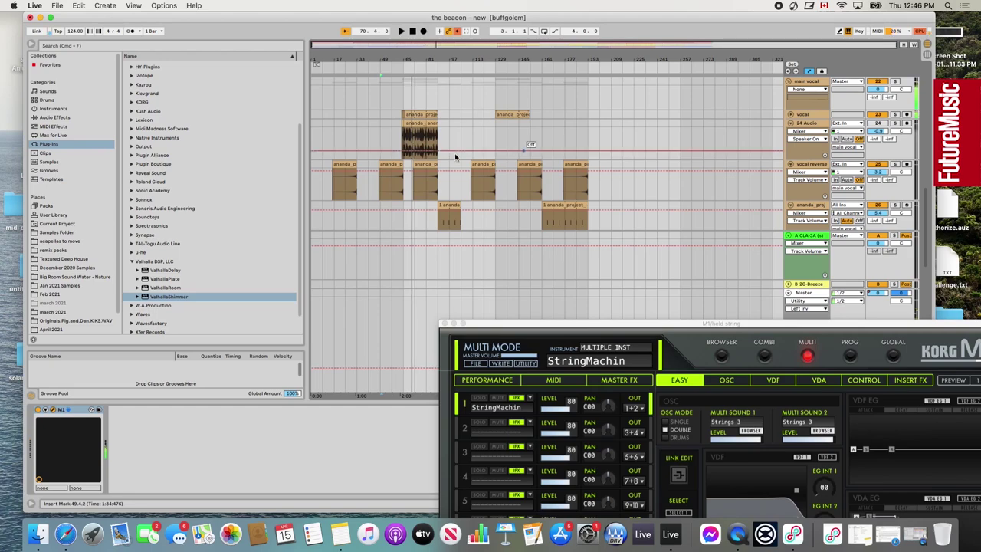
# Solo the old strings track during playback and open its second audio clip to inspect the waveform.
pyautogui.scroll(10, 455, 157)
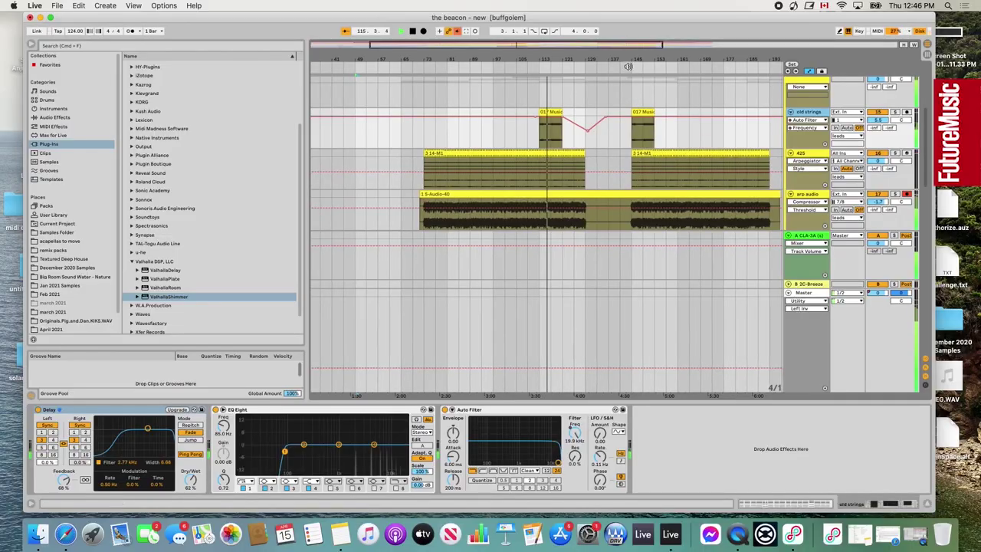
pyautogui.moveTo(627, 66); pyautogui.dragTo(560, 62)
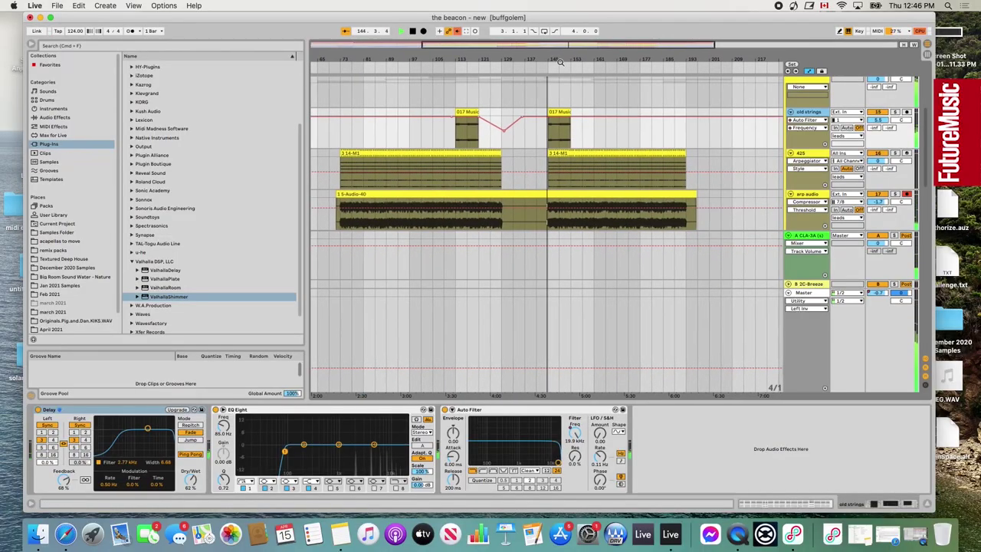
pyautogui.click(895, 112)
pyautogui.moveTo(556, 95); pyautogui.dragTo(554, 89)
pyautogui.click(555, 112)
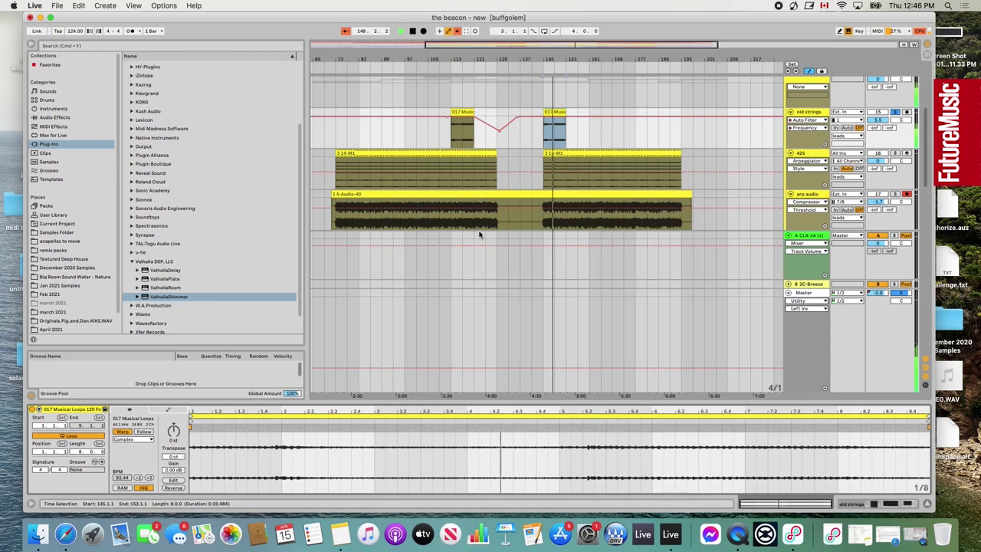
# Show the old strings track's effects chain and play its second clip soloed and in the full mix.
pyautogui.click(856, 504)
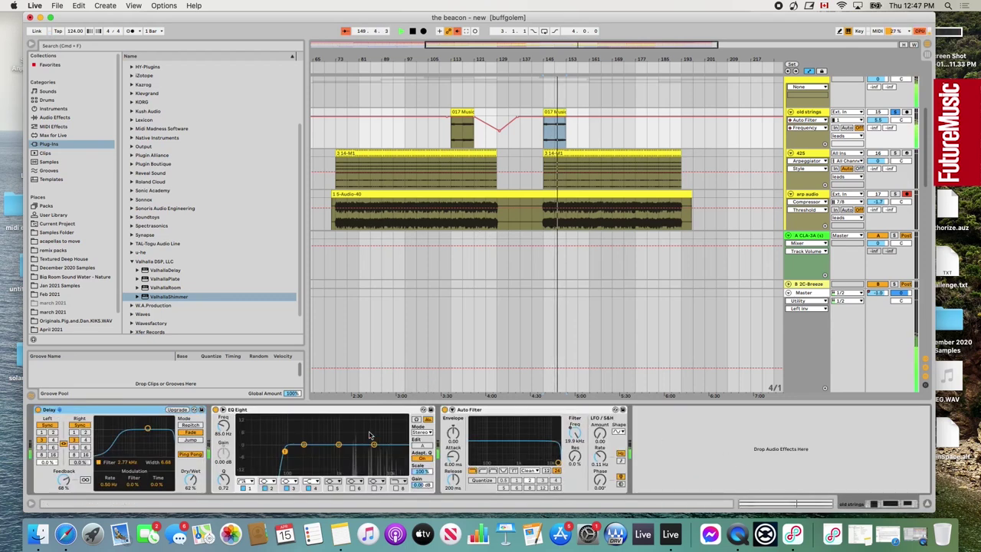
pyautogui.click(576, 208)
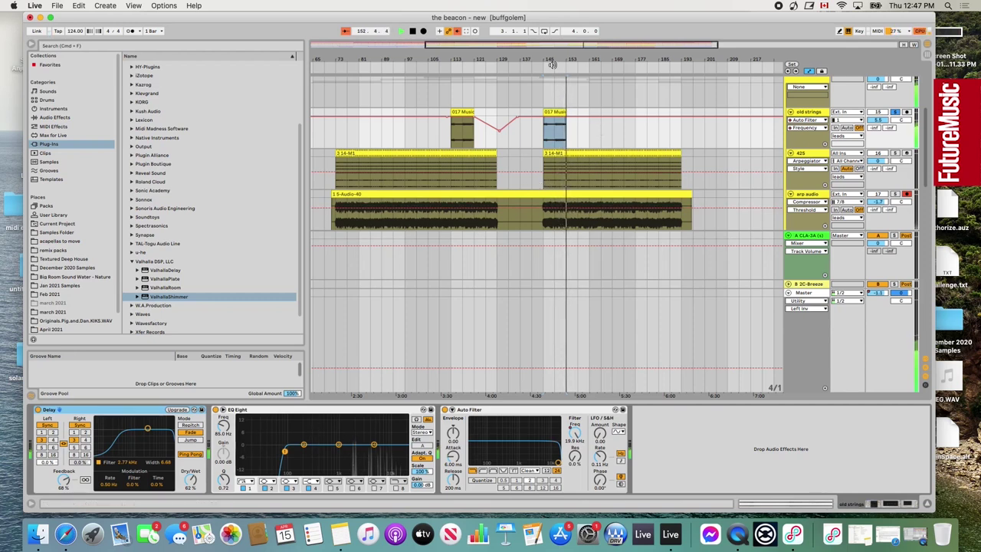
pyautogui.click(894, 114)
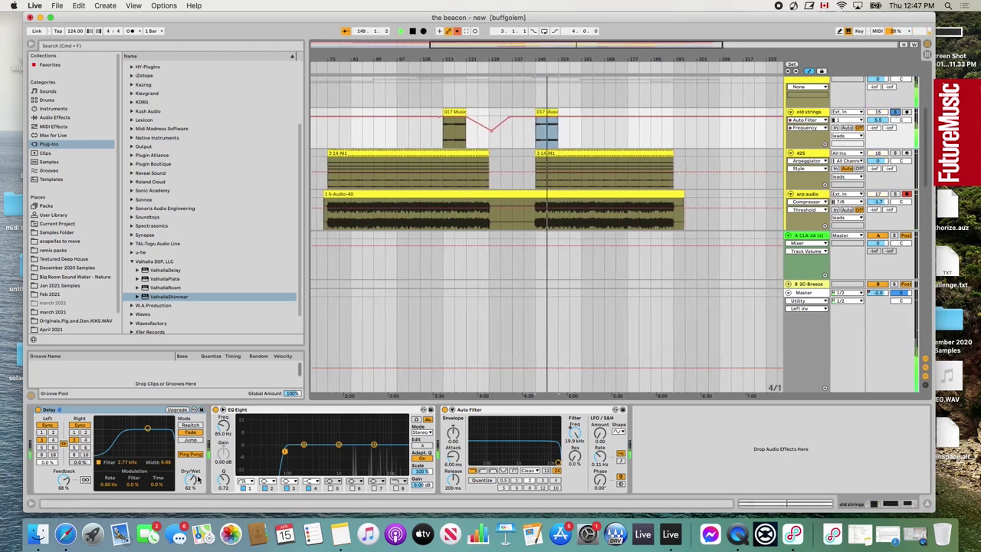
pyautogui.moveTo(536, 65); pyautogui.dragTo(559, 43)
pyautogui.click(502, 64)
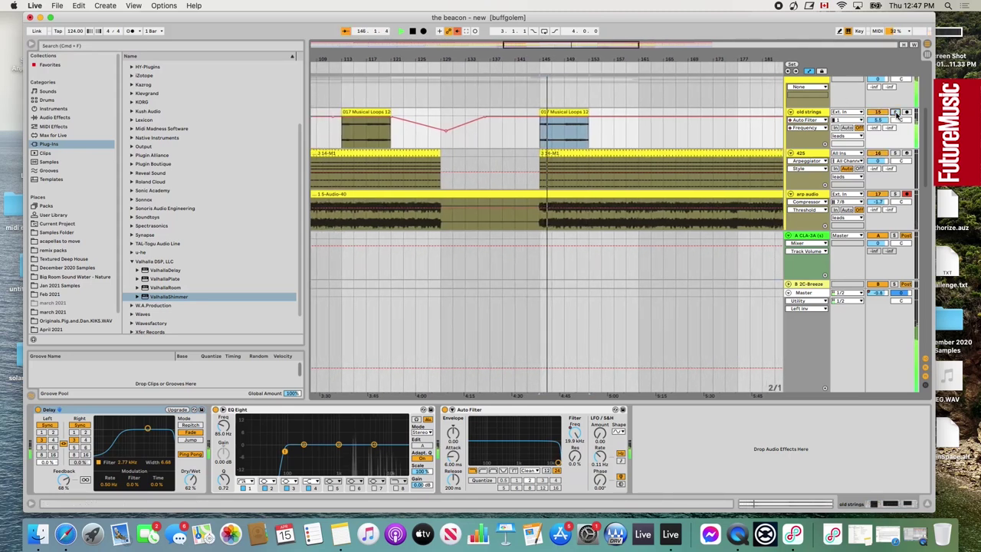
pyautogui.moveTo(534, 46); pyautogui.dragTo(534, 30)
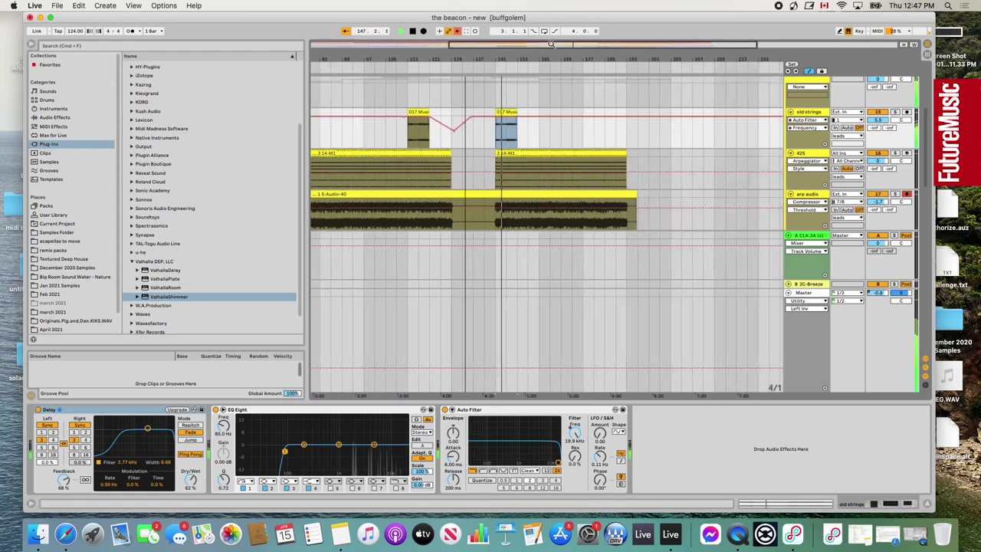
# Show the arp audio track's effects during soloed playback and compare its clip with the 425 MIDI clips above it.
pyautogui.scroll(-10, 580, 146)
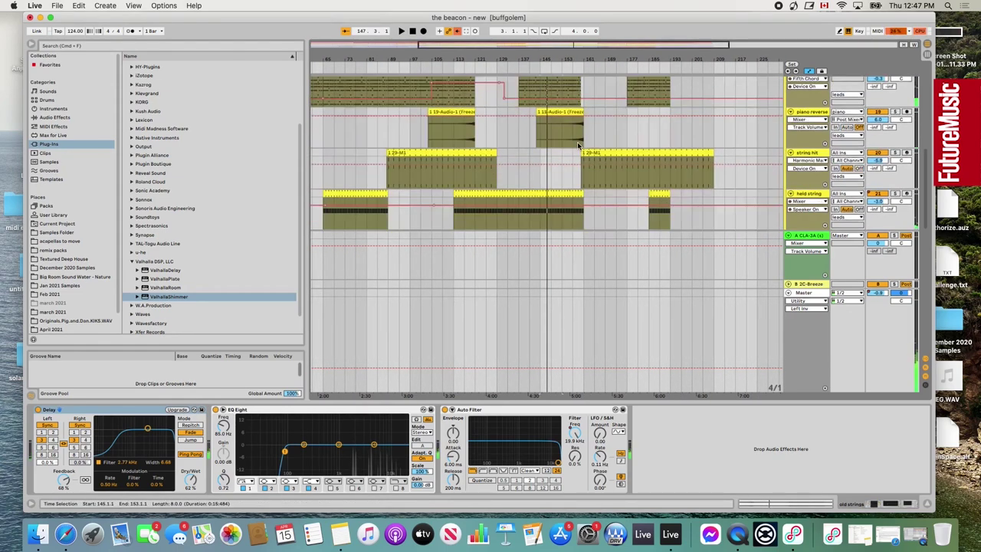
pyautogui.scroll(10, 562, 147)
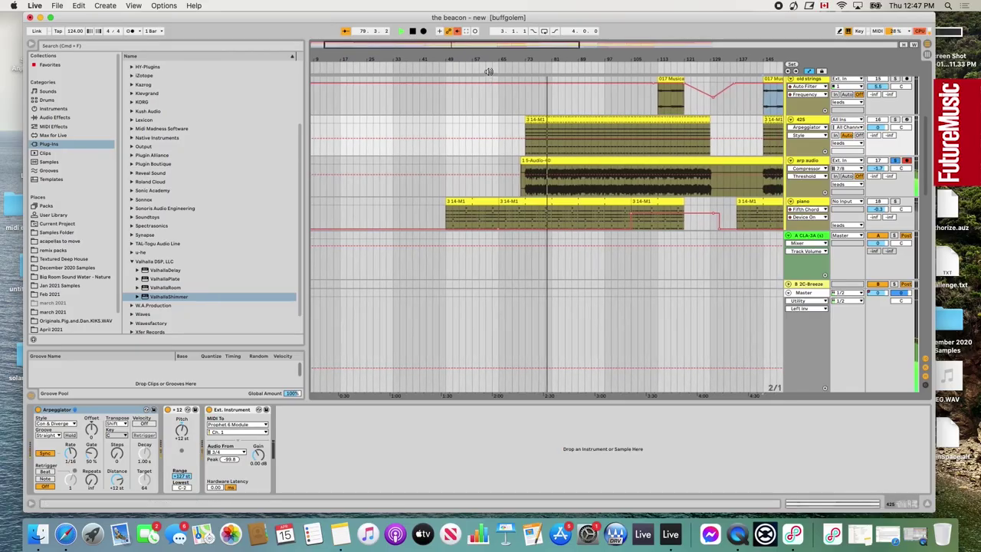
pyautogui.click(817, 161)
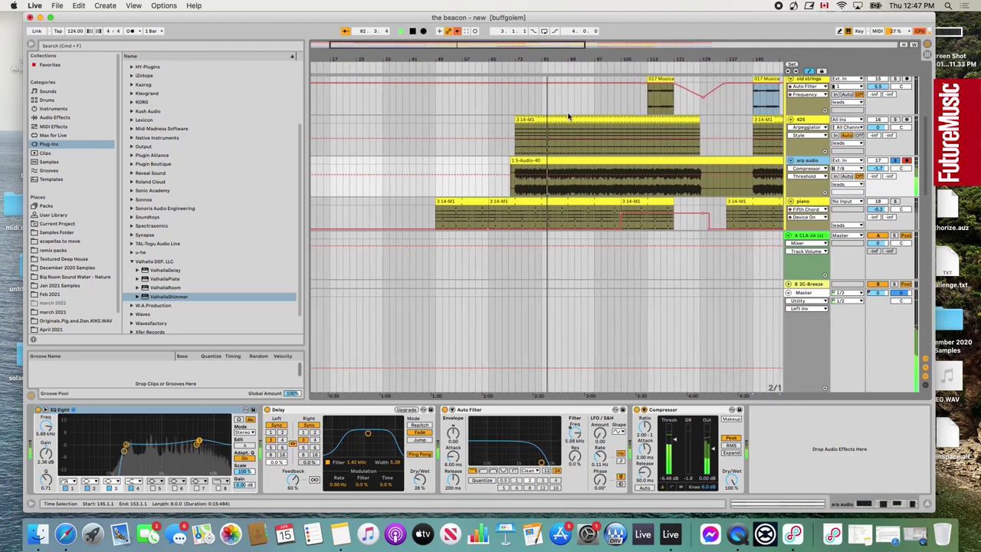
pyautogui.moveTo(576, 59); pyautogui.dragTo(576, 85)
pyautogui.press('-')
pyautogui.press('-')
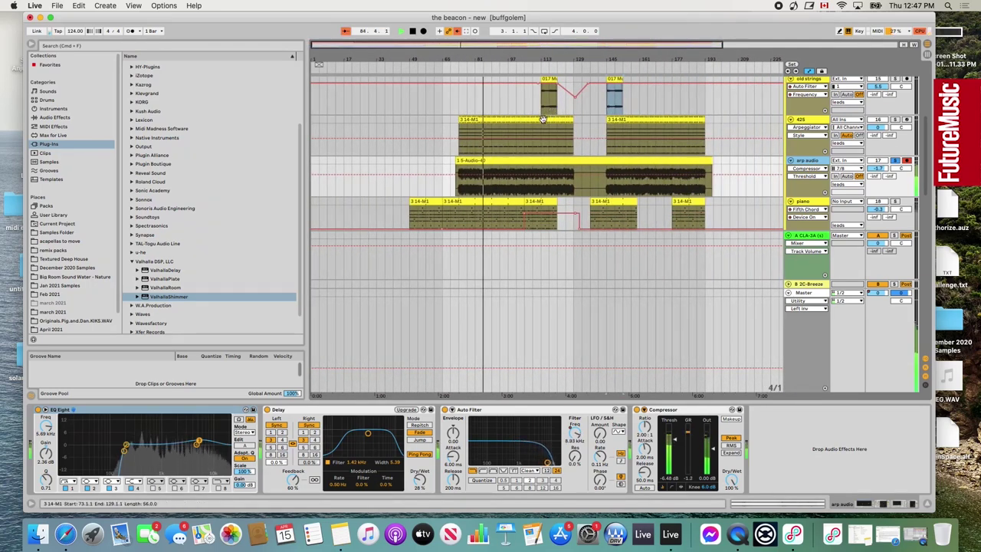
pyautogui.scroll(1, 654, 162)
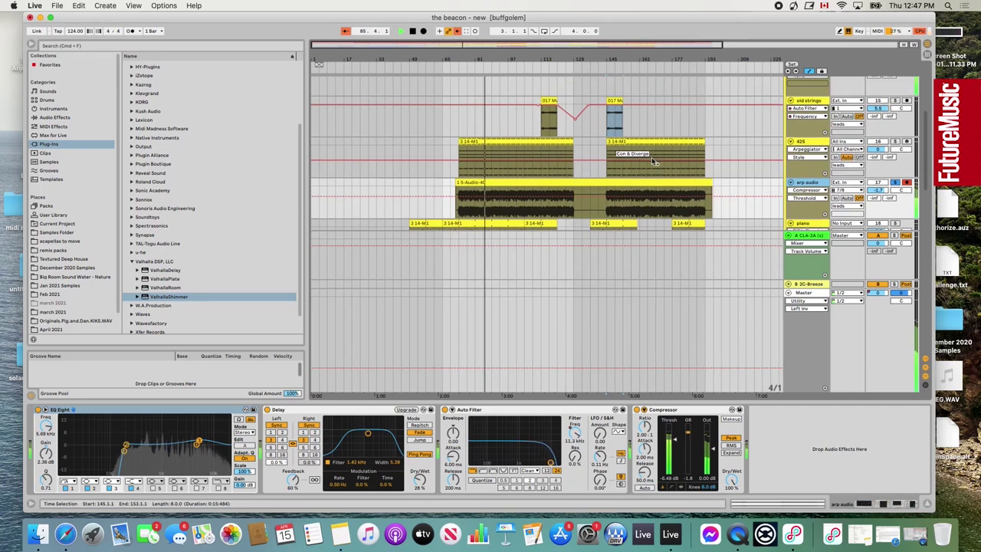
pyautogui.scroll(-1, 570, 167)
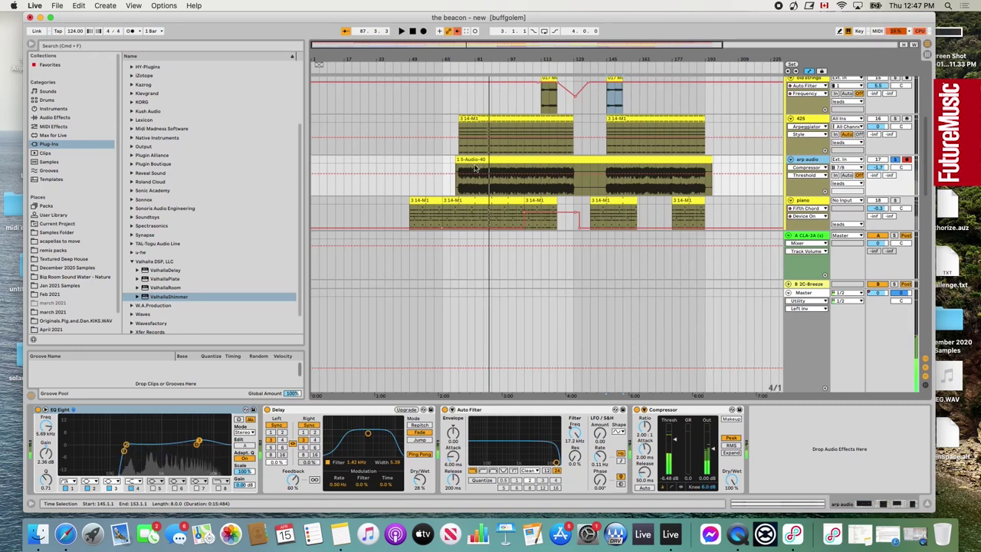
pyautogui.scroll(-2, 473, 166)
pyautogui.scroll(2, 468, 163)
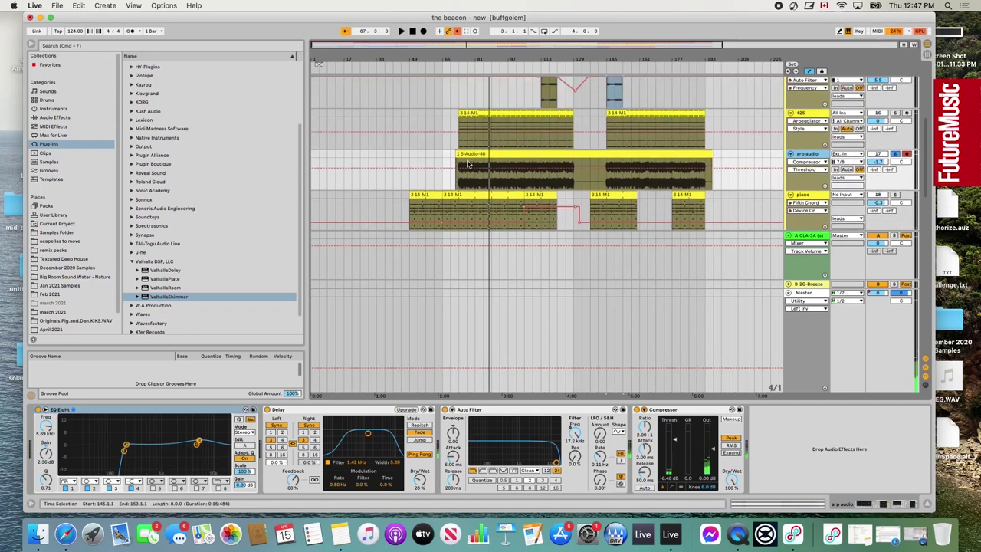
pyautogui.scroll(-1, 547, 213)
pyautogui.scroll(1, 546, 211)
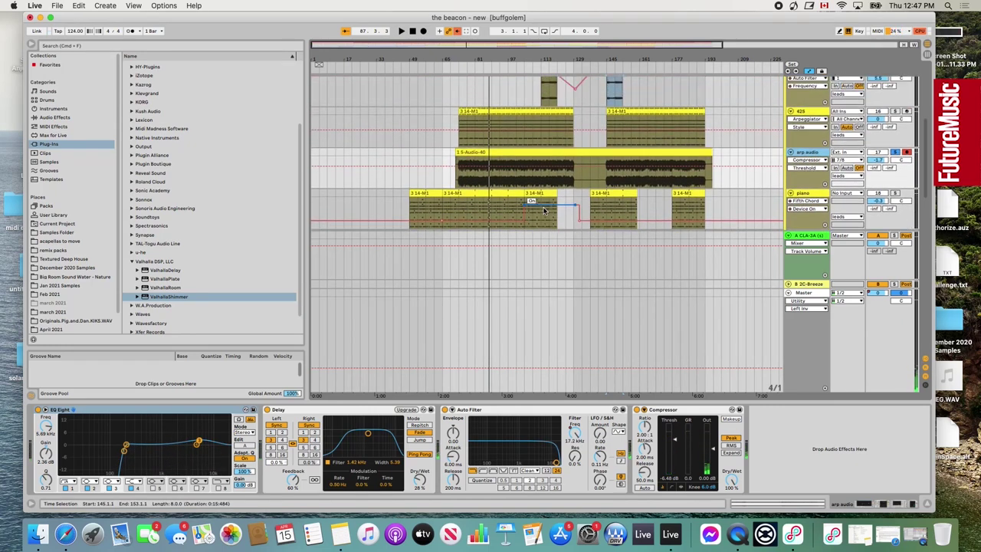
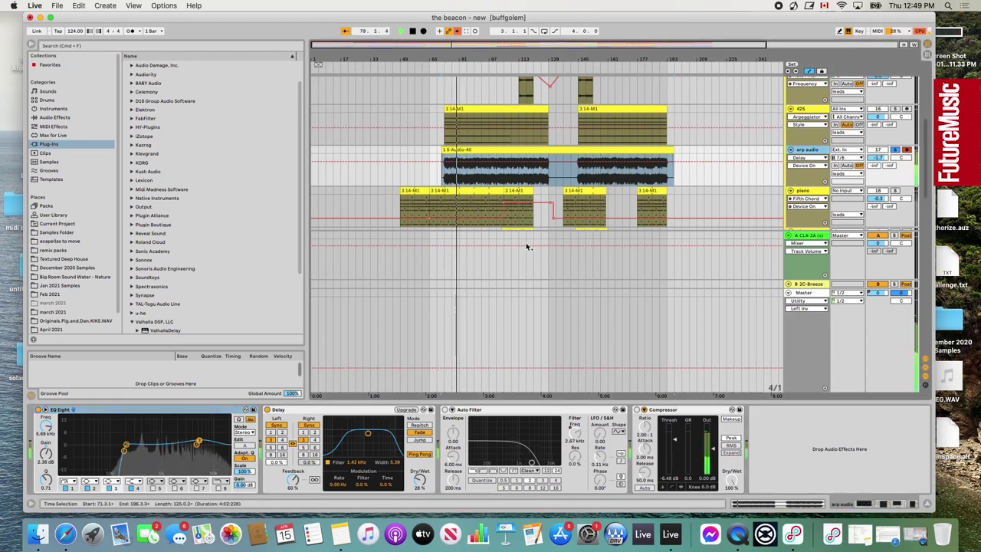
# Select the arp audio track's Auto Filter and Compressor during playback, and play the full mix around bar 104.
pyautogui.click(446, 410)
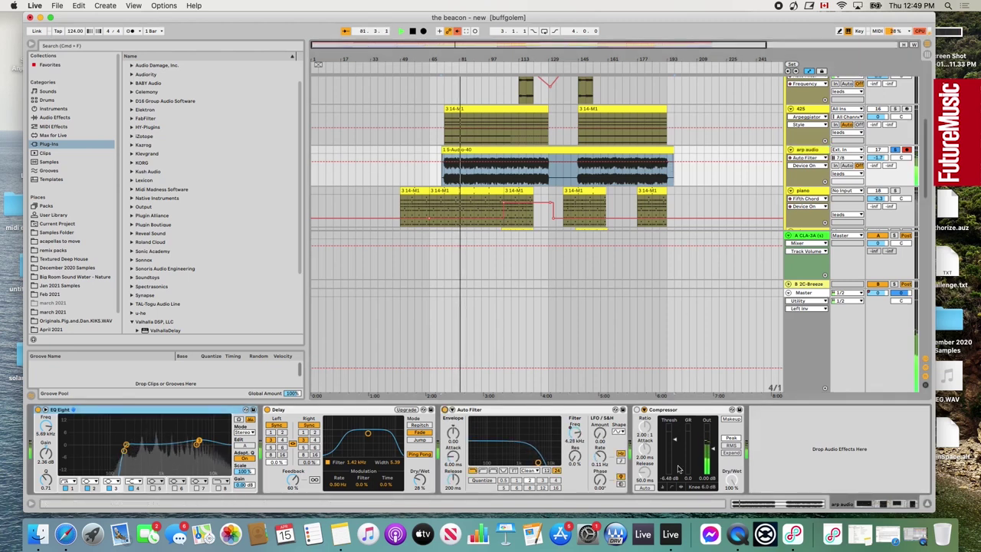
pyautogui.click(637, 410)
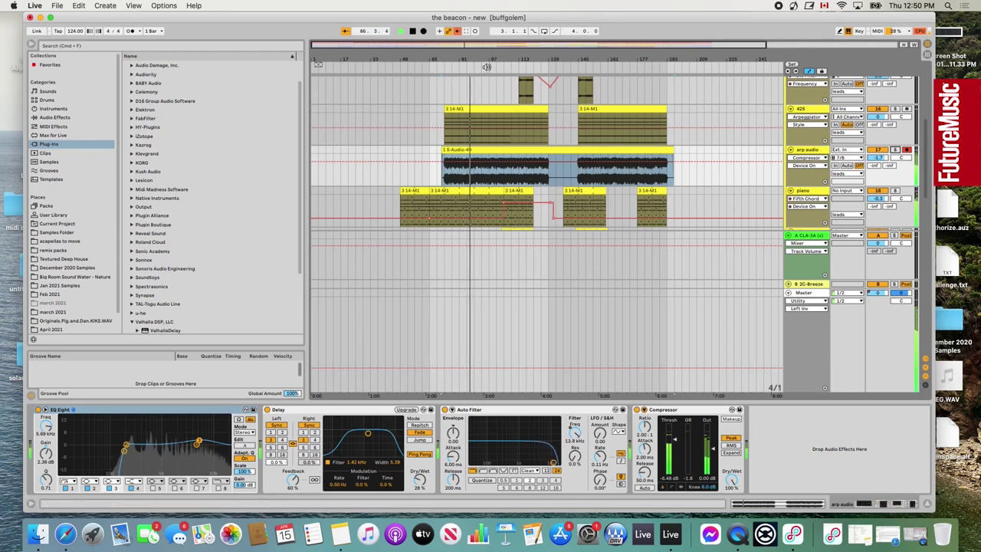
pyautogui.moveTo(491, 59); pyautogui.dragTo(468, 82)
pyautogui.scroll(2, 435, 135)
pyautogui.scroll(-2, 434, 136)
pyautogui.scroll(4, 403, 76)
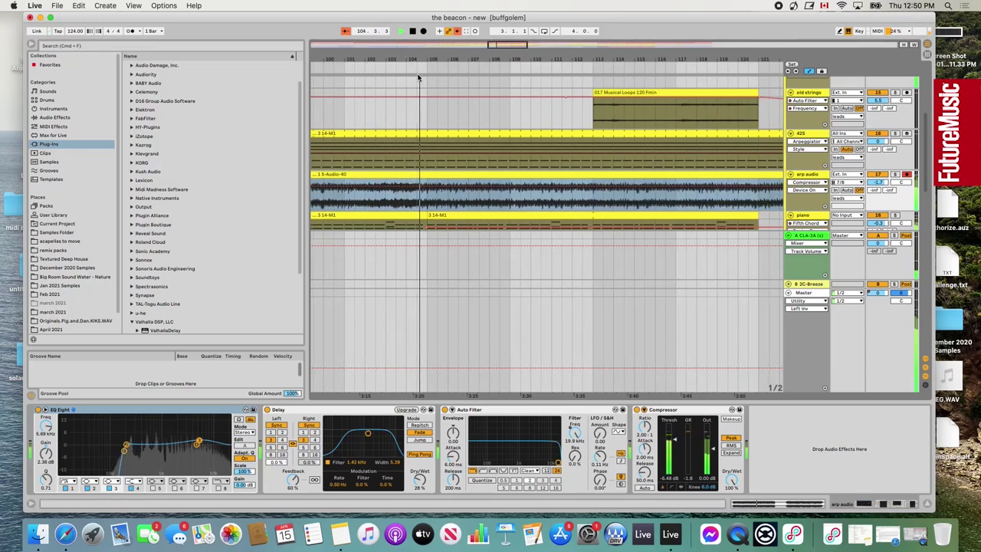
pyautogui.scroll(-3, 496, 58)
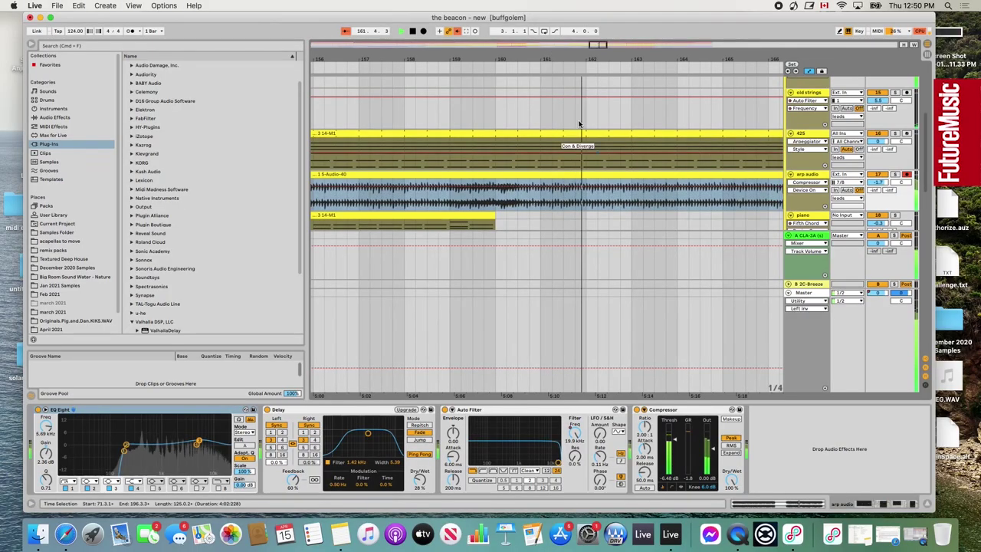
# Play the full mix again around bar 177 to hear the arp audio in context, then stop playback.
pyautogui.moveTo(529, 59); pyautogui.dragTo(560, 27)
pyautogui.press('-')
pyautogui.press('space')
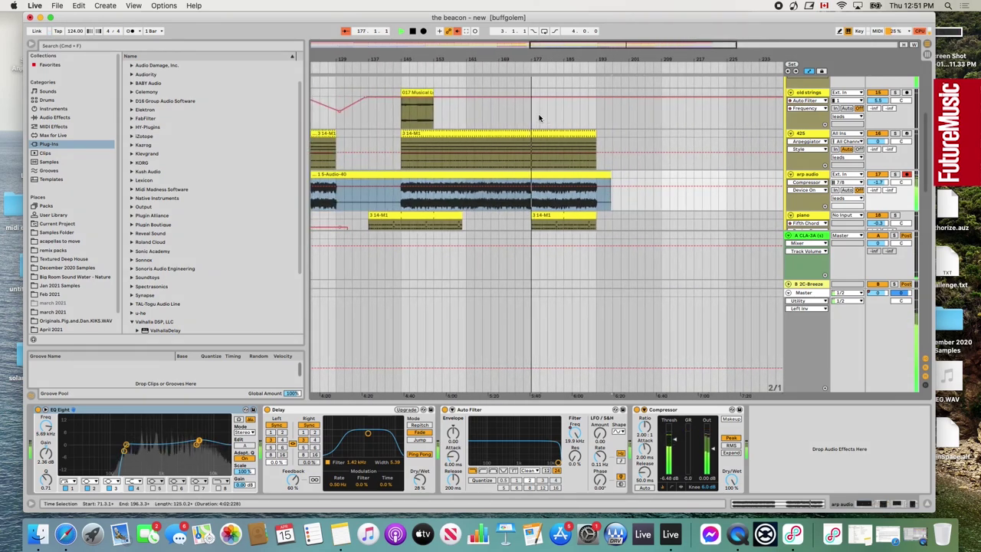
pyautogui.moveTo(538, 61); pyautogui.dragTo(521, 45)
pyautogui.scroll(-4, 460, 180)
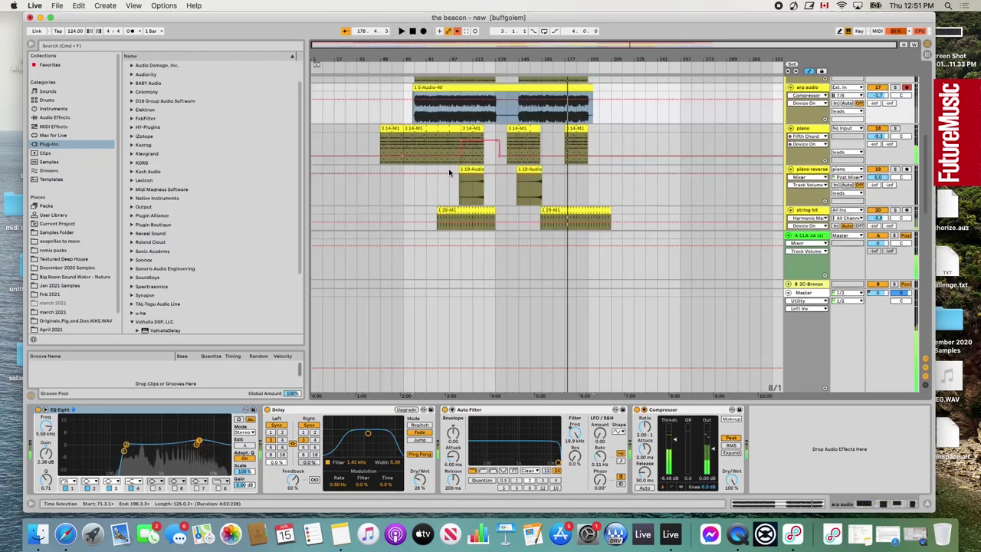
pyautogui.press('space')
# Hide the device view and collapse the leads group to bring the main vocal tracks into view.
pyautogui.scroll(3, 529, 205)
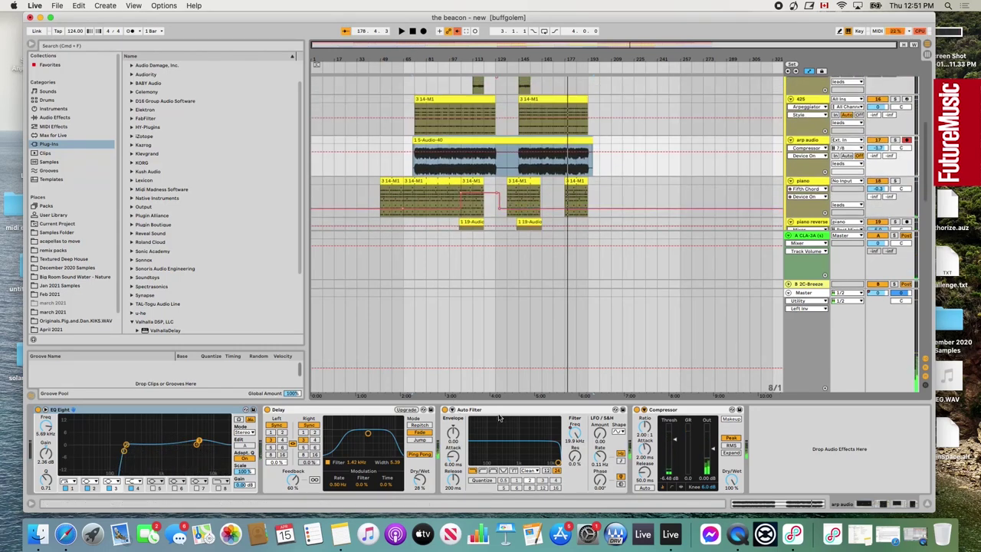
pyautogui.press('super+alt+l')
pyautogui.scroll(4, 742, 127)
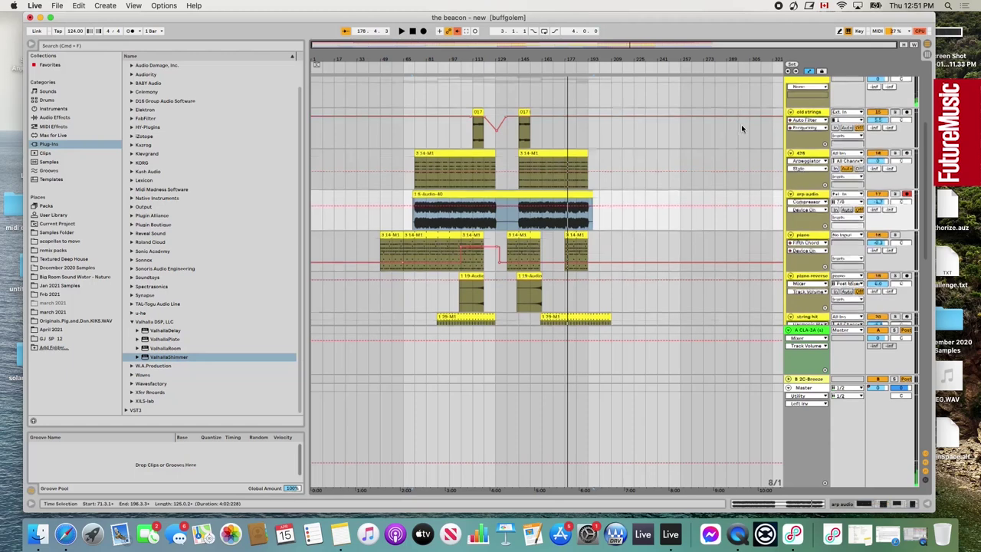
pyautogui.click(788, 101)
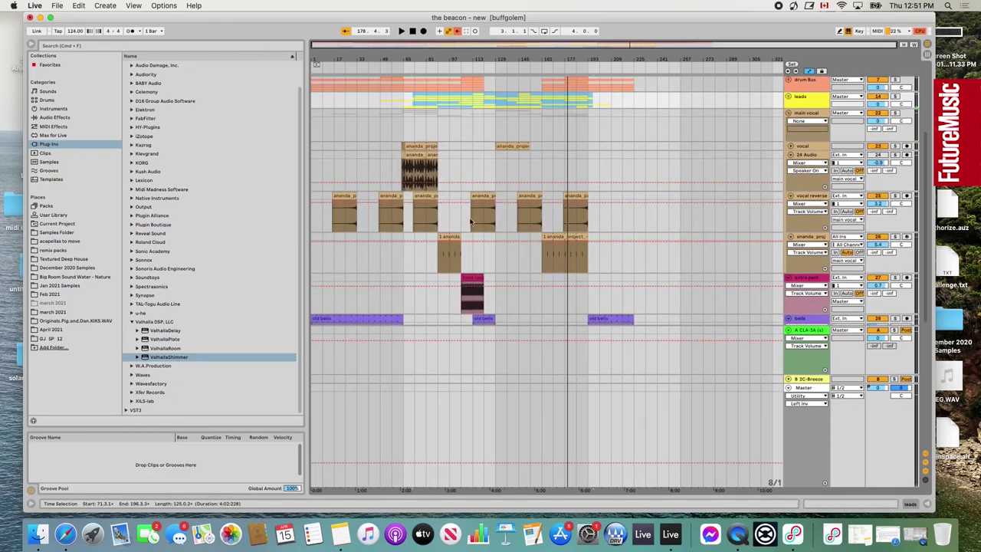
# Play the first vocal clips from around bar 65, solo the vocal track and unfold it.
pyautogui.click(804, 156)
pyautogui.moveTo(406, 56); pyautogui.dragTo(405, 79)
pyautogui.click(407, 65)
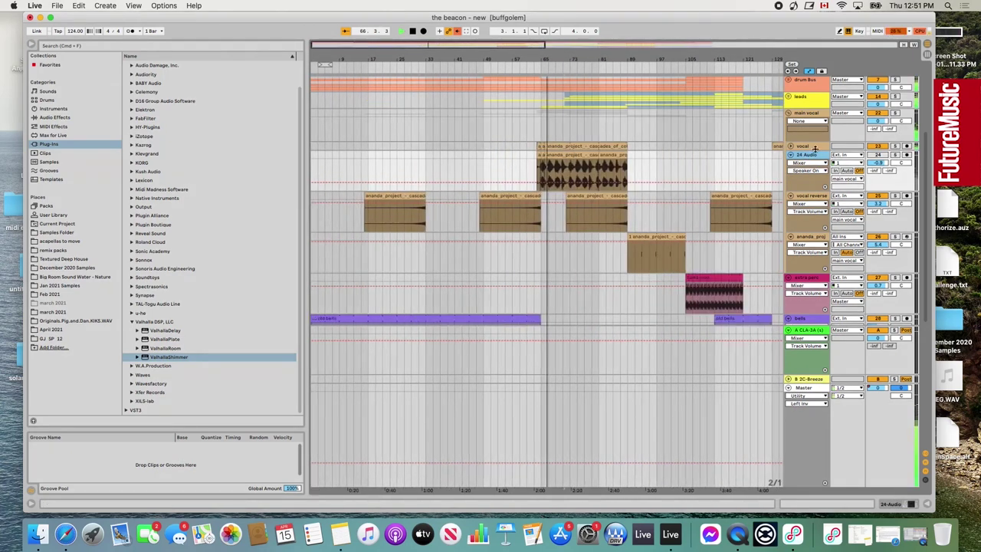
pyautogui.click(894, 145)
pyautogui.click(791, 145)
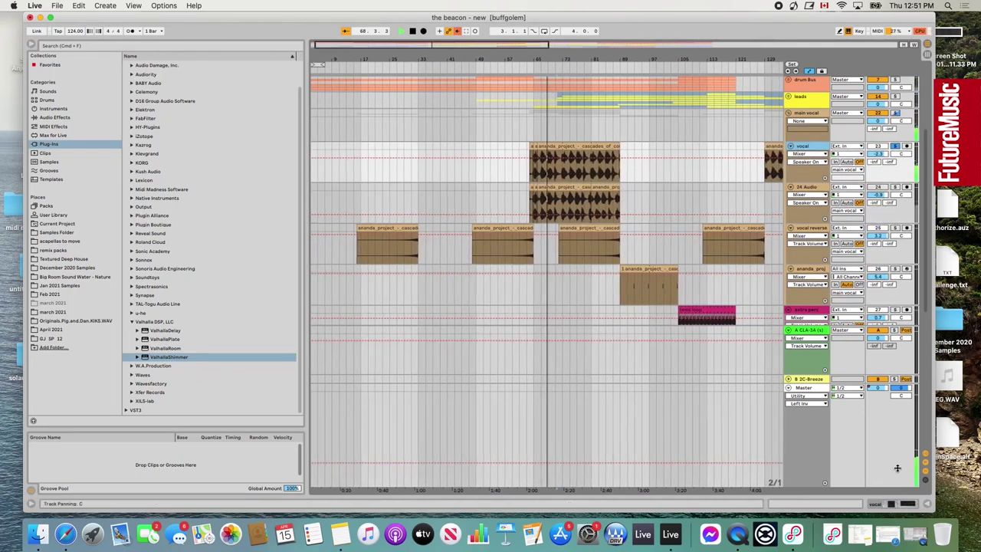
# Show the device view, check the main vocal group, and examine the vocal track's Delay and EQ Eight settings.
pyautogui.click(892, 503)
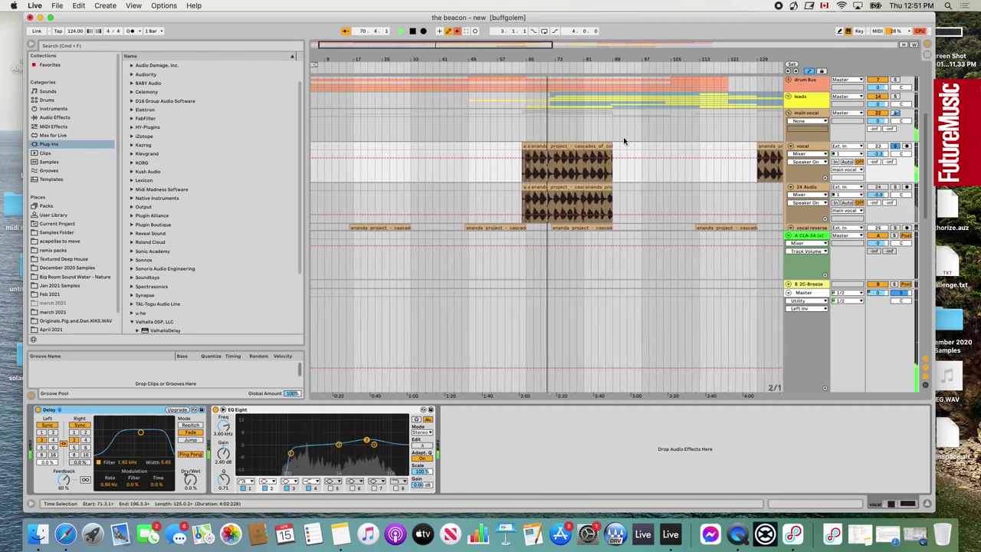
pyautogui.click(803, 114)
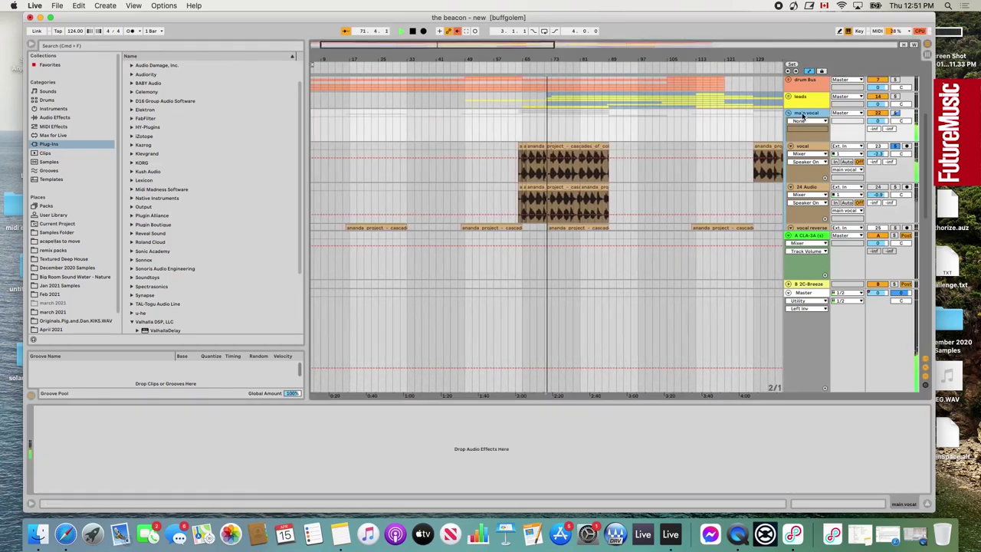
pyautogui.click(803, 145)
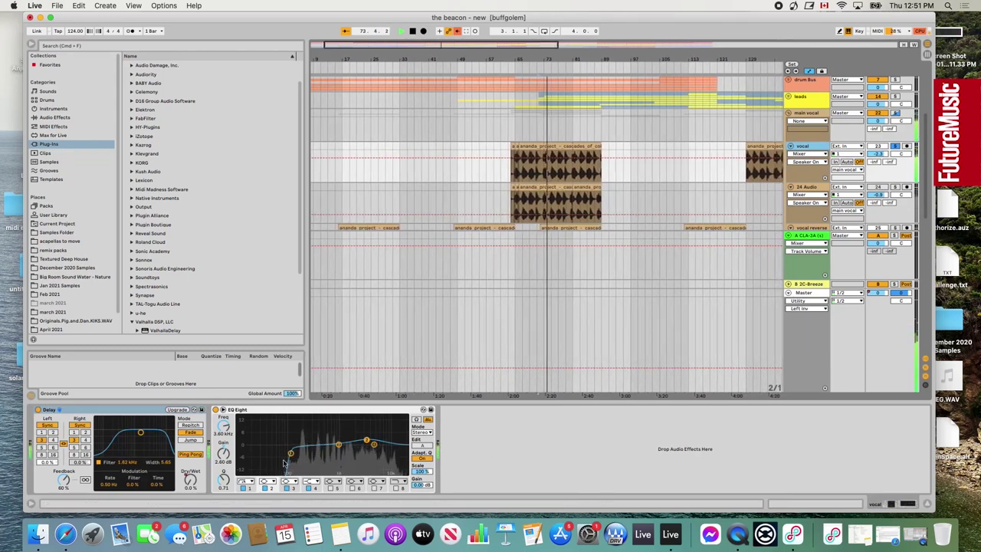
pyautogui.scroll(-3, 613, 177)
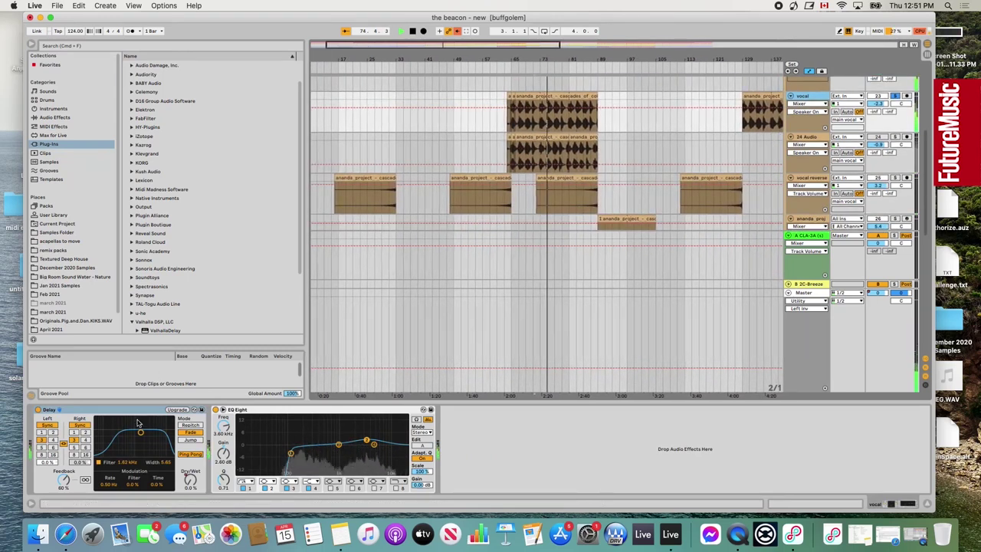
# Display the Delay's Dry/Wet automation on the vocal track.
pyautogui.click(580, 110)
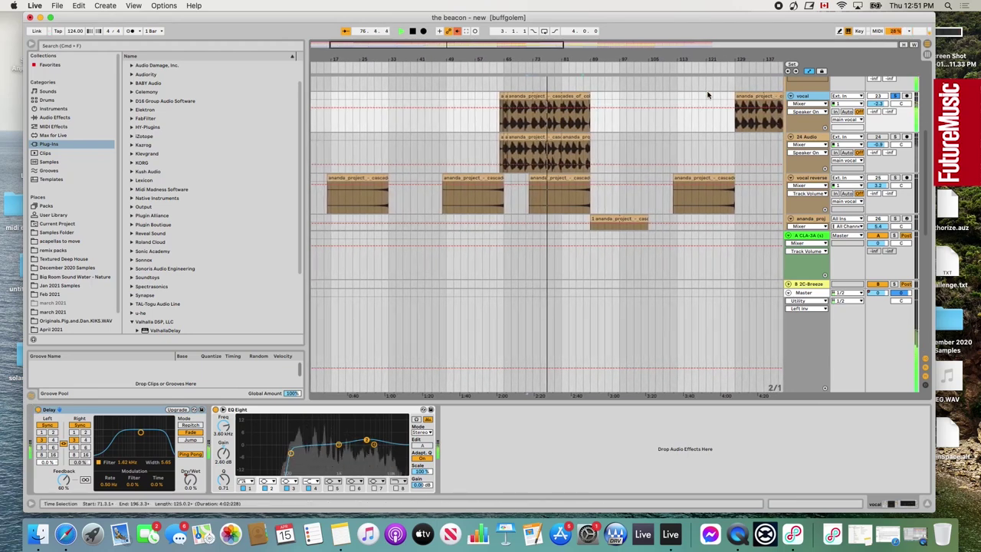
pyautogui.click(808, 103)
pyautogui.click(809, 125)
pyautogui.click(808, 111)
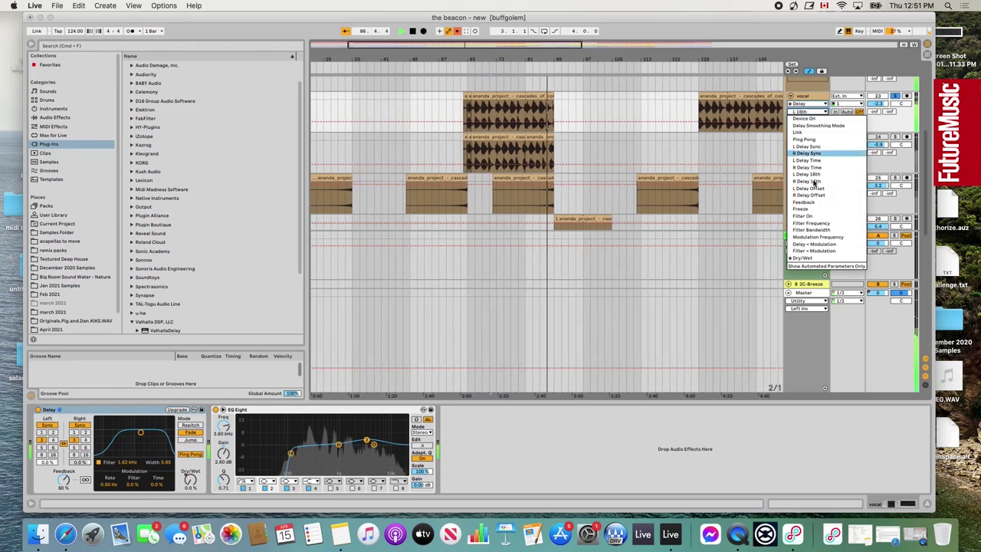
pyautogui.click(803, 257)
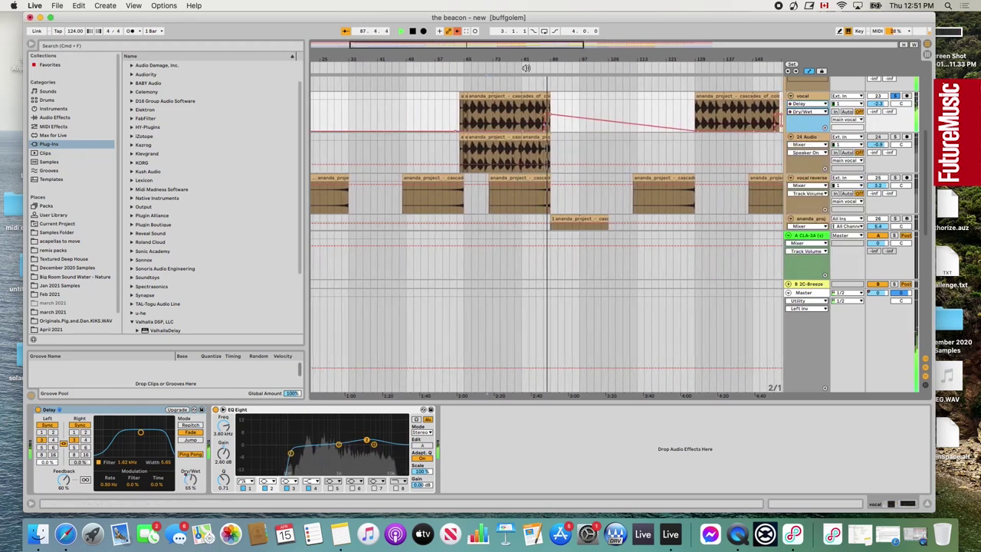
# Replay the first vocal section, and play the soloed vocal reverse clip leading up to around bar 89.
pyautogui.moveTo(557, 60); pyautogui.dragTo(557, 100)
pyautogui.click(479, 68)
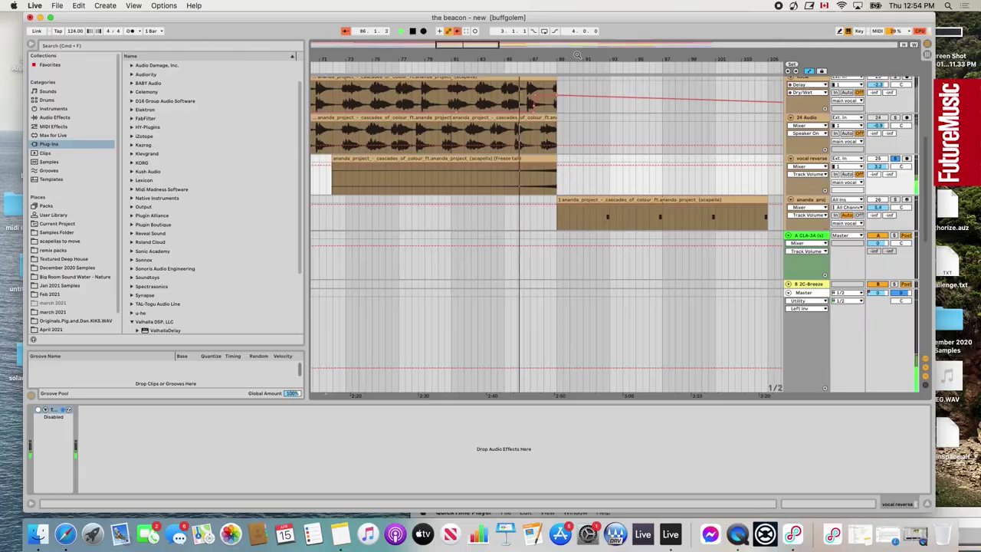
pyautogui.moveTo(573, 55); pyautogui.dragTo(574, 55)
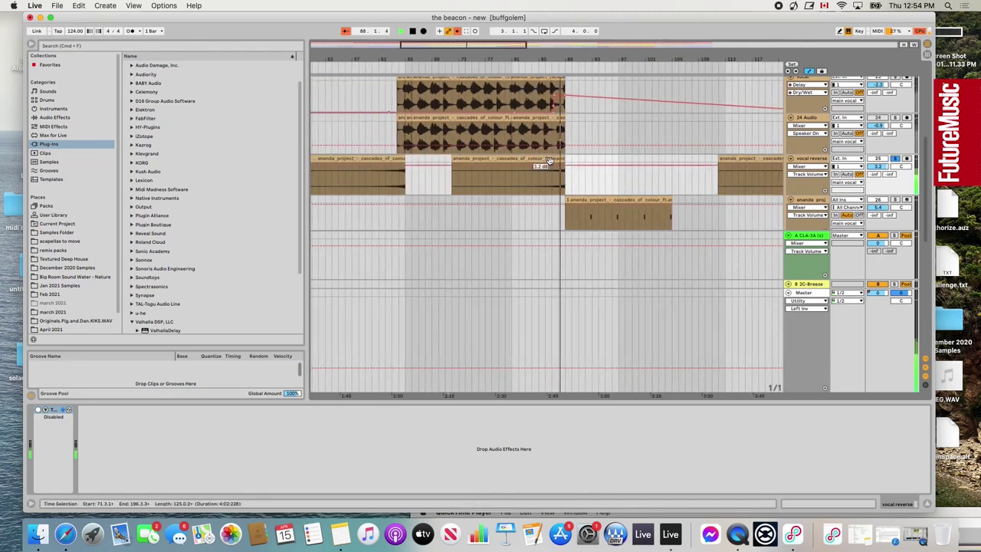
pyautogui.moveTo(568, 59); pyautogui.dragTo(561, 32)
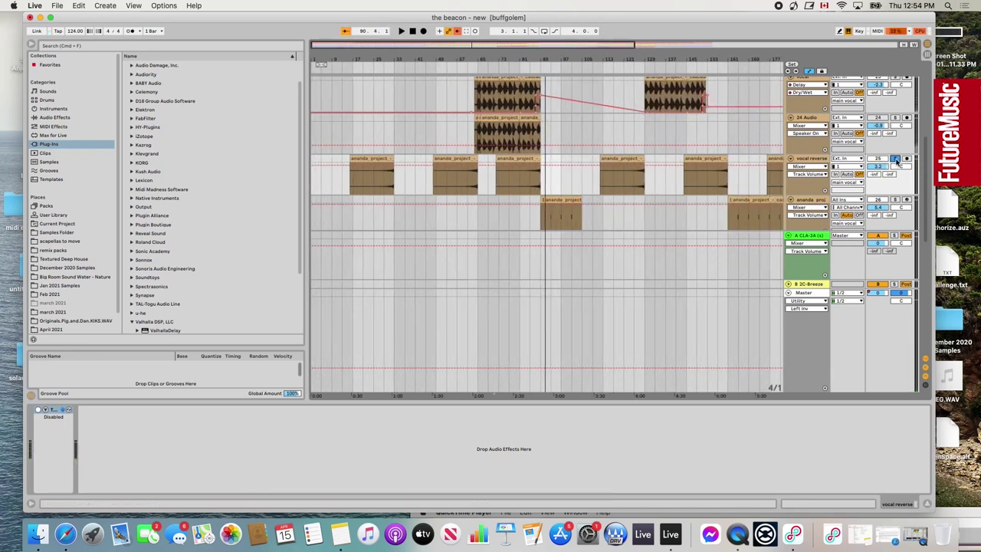
# Solo the sliced acapella track below the vocal reverse track and play its clip from around bar 89.
pyautogui.moveTo(541, 59)
pyautogui.mouseDown()
pyautogui.moveTo(538, 78)
pyautogui.moveTo(541, 60)
pyautogui.mouseUp()
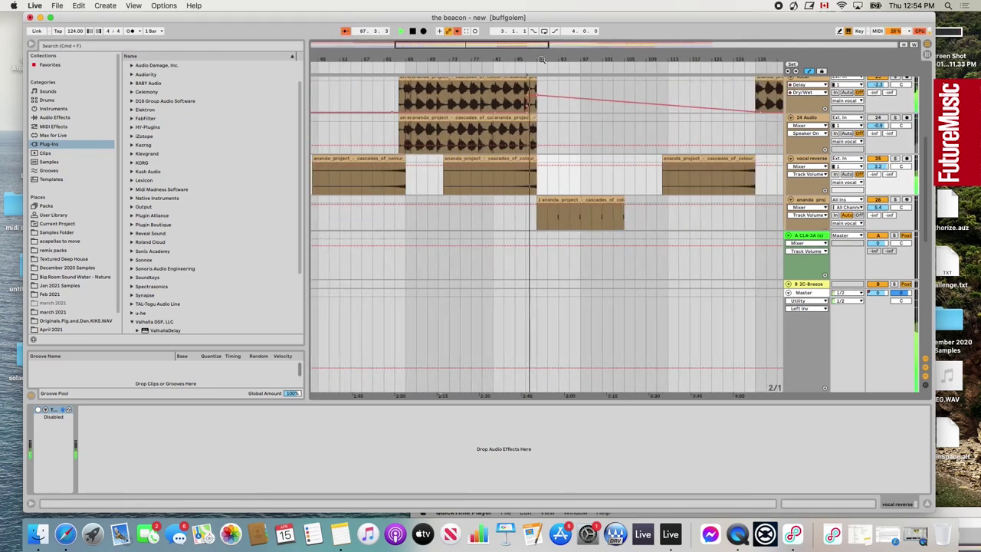
pyautogui.click(810, 199)
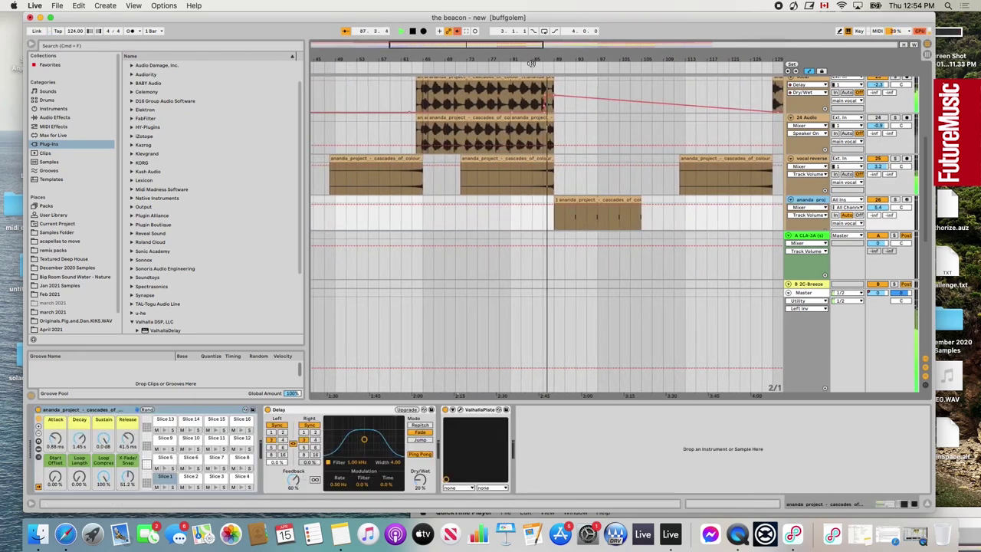
pyautogui.moveTo(558, 58)
pyautogui.mouseDown()
pyautogui.moveTo(555, 80)
pyautogui.moveTo(556, 57)
pyautogui.mouseUp()
pyautogui.moveTo(926, 172); pyautogui.dragTo(931, 180)
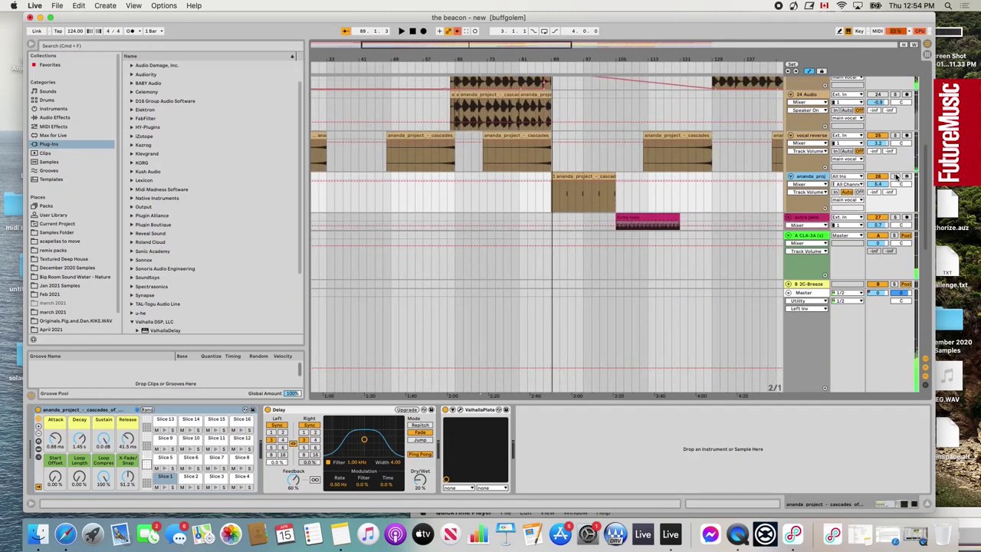
pyautogui.moveTo(566, 68); pyautogui.dragTo(506, 58)
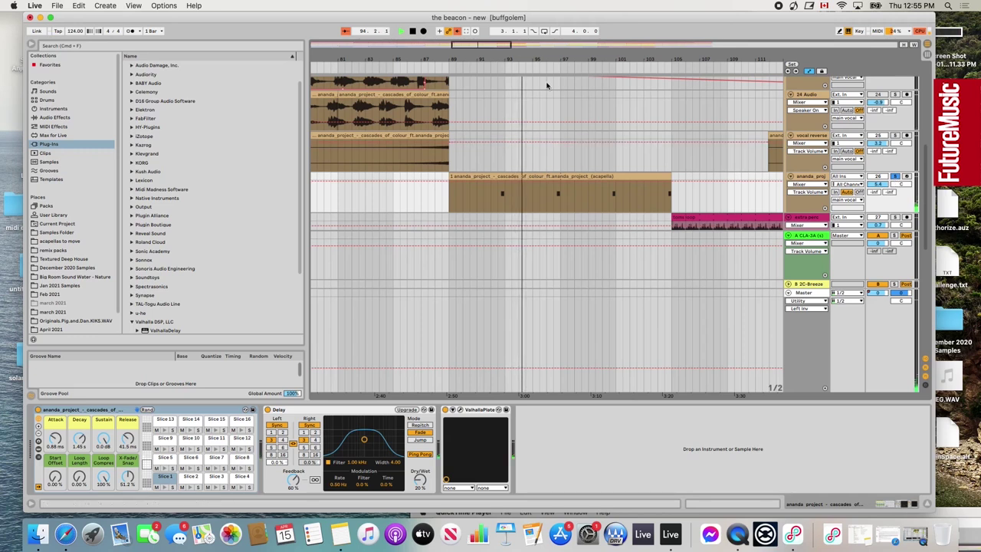
pyautogui.click(501, 62)
pyautogui.moveTo(577, 60); pyautogui.dragTo(577, 55)
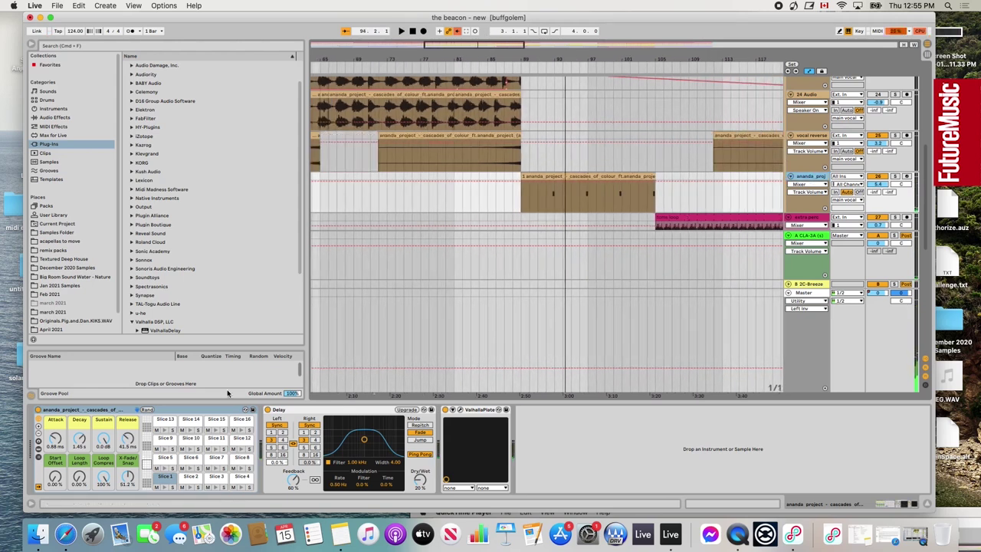
# Hide the device view, look over all tracks across the full arrangement, and play the full mix from around bar 65.
pyautogui.doubleClick(478, 44)
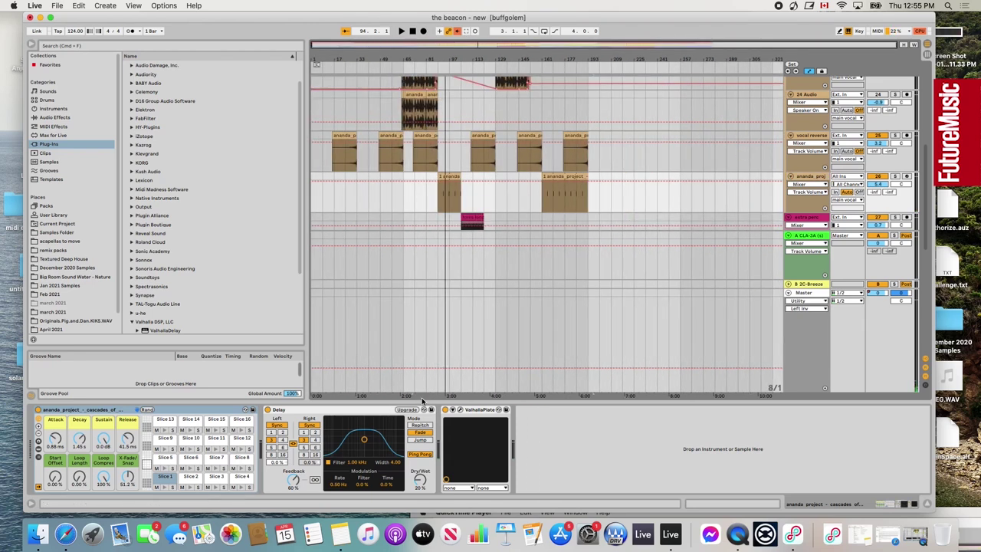
pyautogui.moveTo(421, 401); pyautogui.dragTo(409, 430)
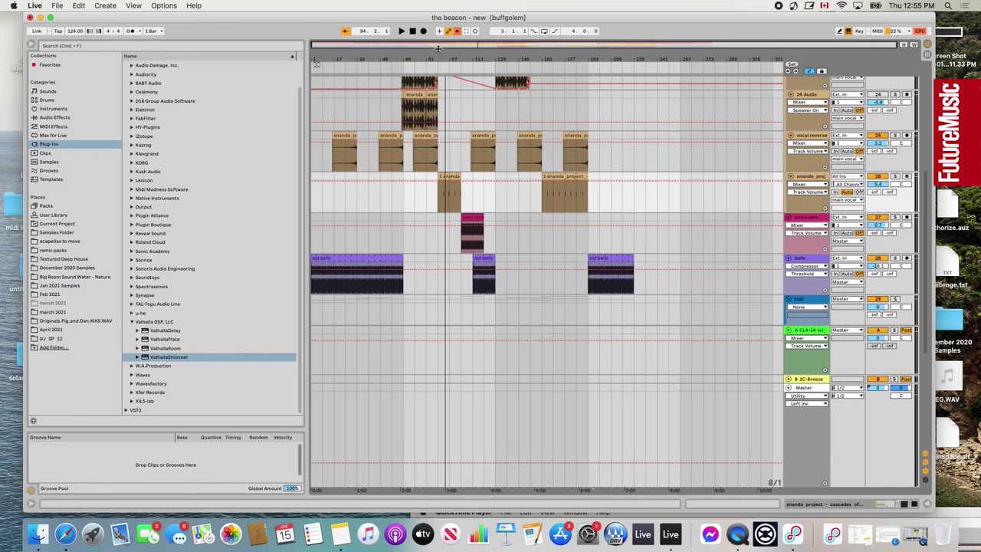
pyautogui.scroll(5, 431, 165)
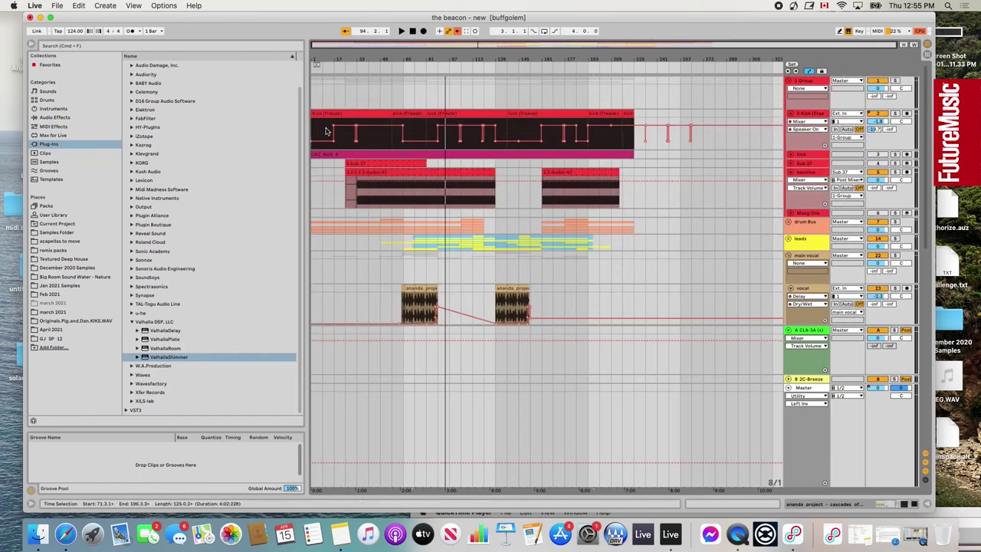
pyautogui.scroll(-15, 426, 201)
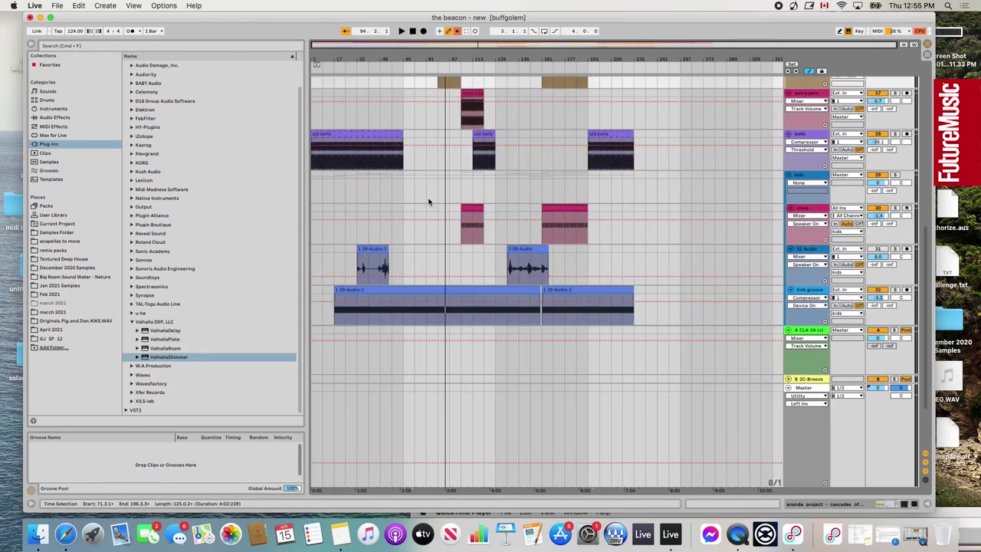
pyautogui.scroll(20, 514, 194)
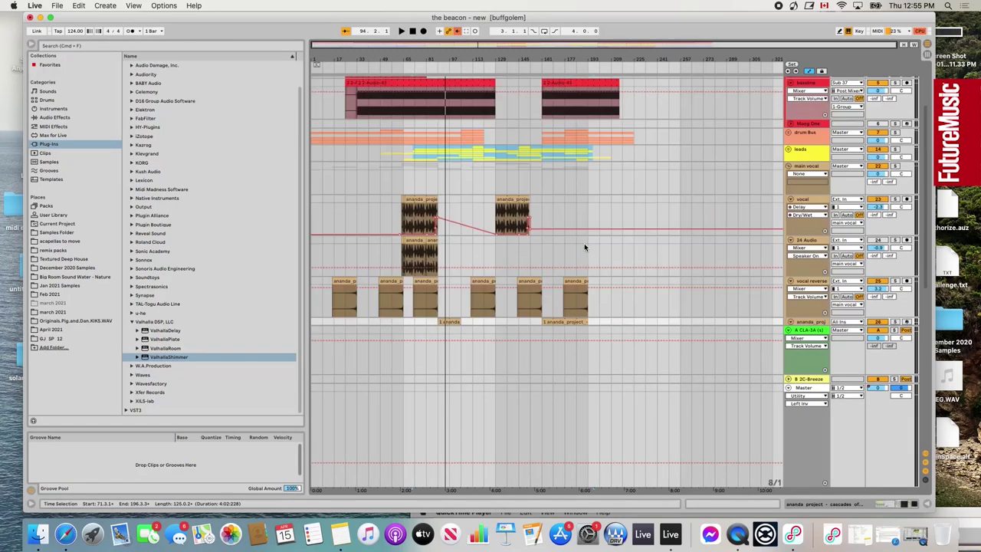
pyautogui.moveTo(385, 59); pyautogui.dragTo(505, 66)
pyautogui.click(400, 69)
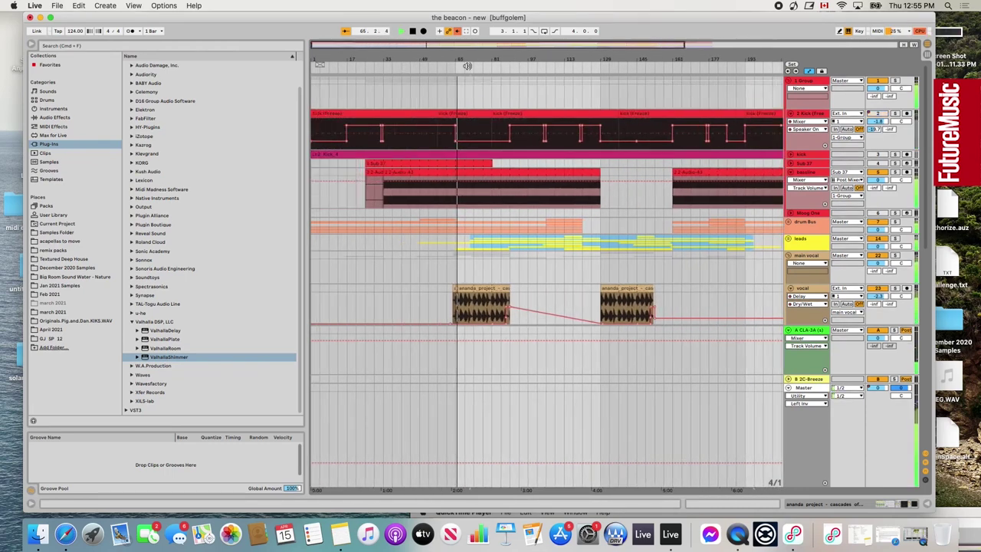
# Add an EQ Eight to the end of the Master chain, set filter 1 to a low cut at 95.8 Hz, and turn the device off.
pyautogui.click(805, 395)
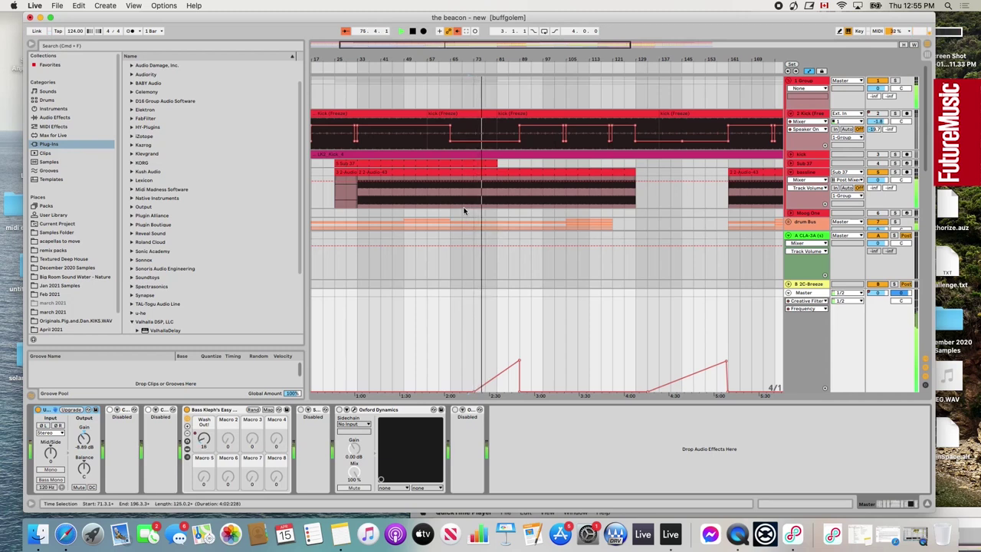
pyautogui.click(62, 117)
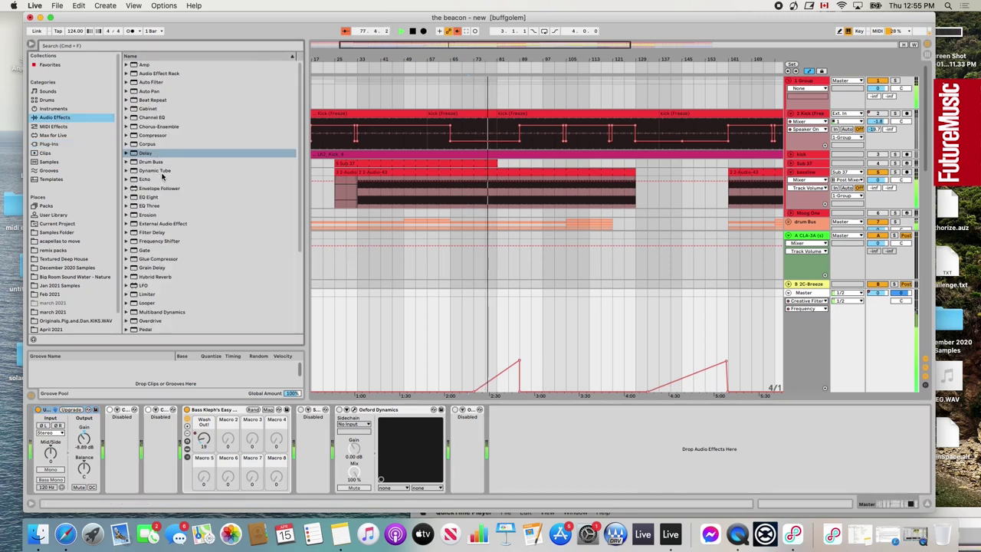
pyautogui.moveTo(163, 197); pyautogui.dragTo(165, 217)
pyautogui.moveTo(573, 449); pyautogui.dragTo(571, 450)
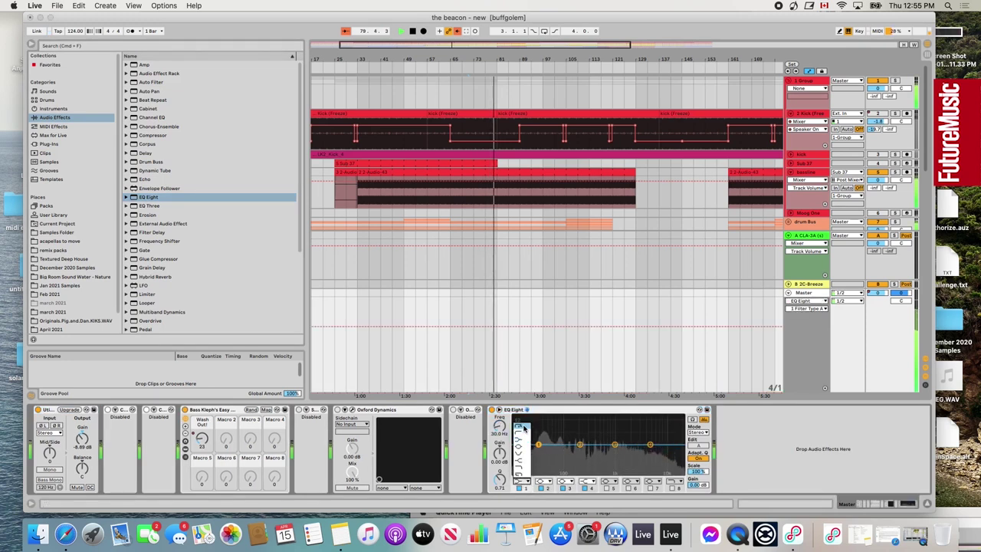
pyautogui.click(524, 435)
pyautogui.moveTo(538, 445); pyautogui.dragTo(563, 452)
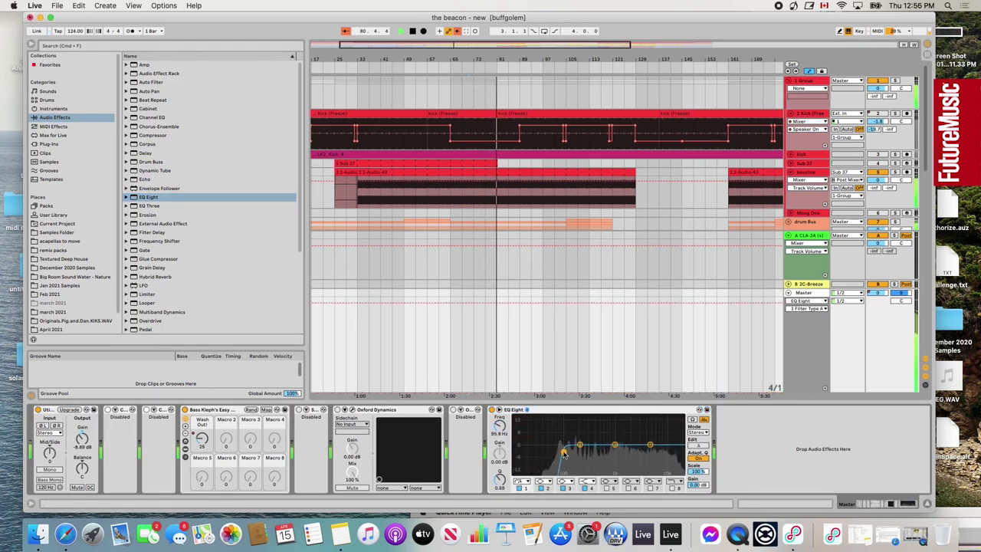
pyautogui.click(492, 410)
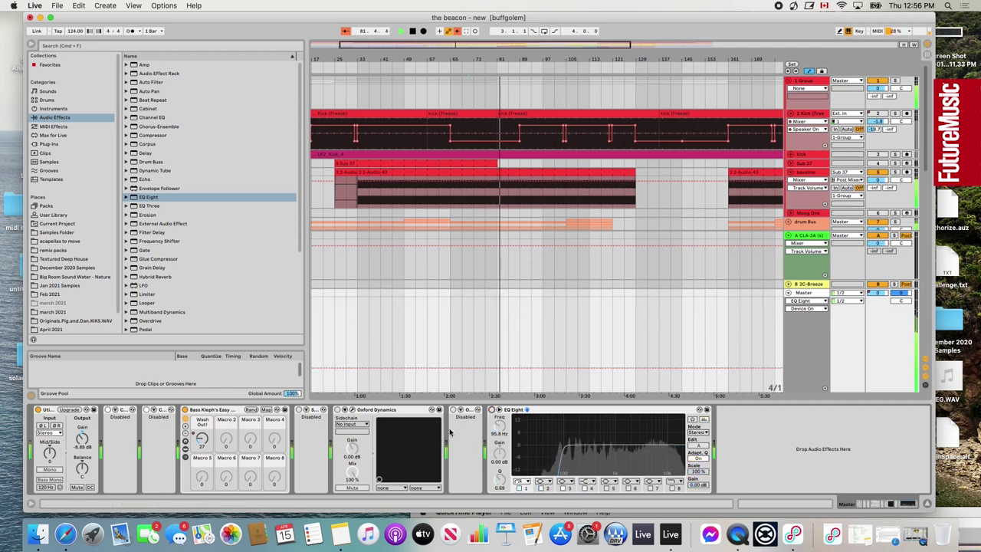
# Automate the Master EQ Eight's Device On parameter to turn on at bar 65 and off at bar 89, and play from bar 65.
pyautogui.scroll(-2, 460, 171)
pyautogui.moveTo(450, 59); pyautogui.dragTo(449, 131)
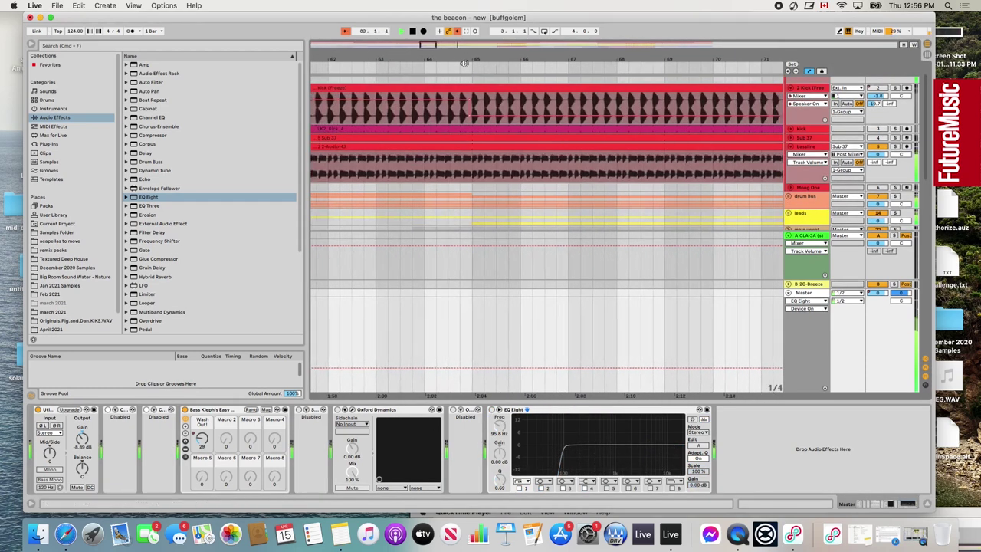
pyautogui.moveTo(473, 368); pyautogui.dragTo(474, 321)
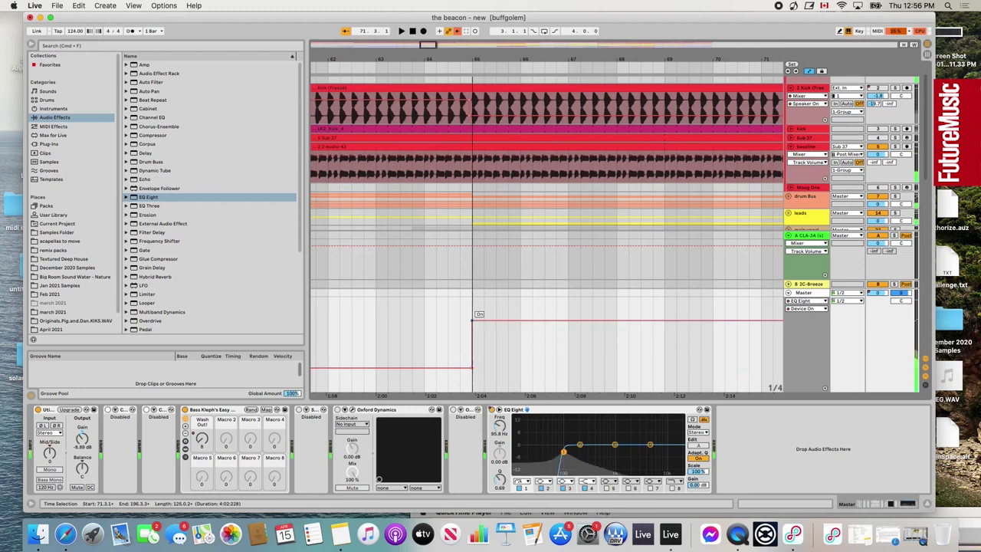
pyautogui.moveTo(465, 59); pyautogui.dragTo(465, 9)
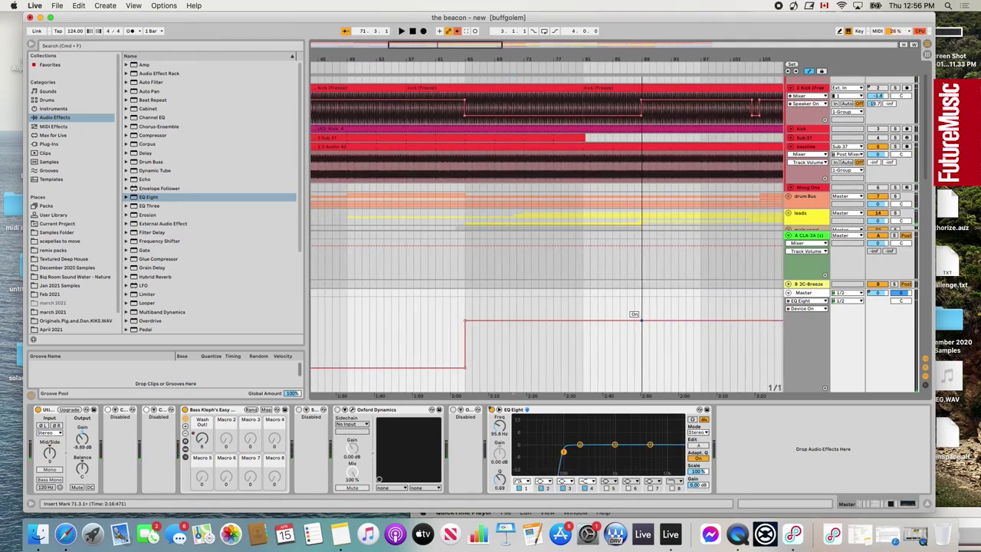
pyautogui.click(451, 69)
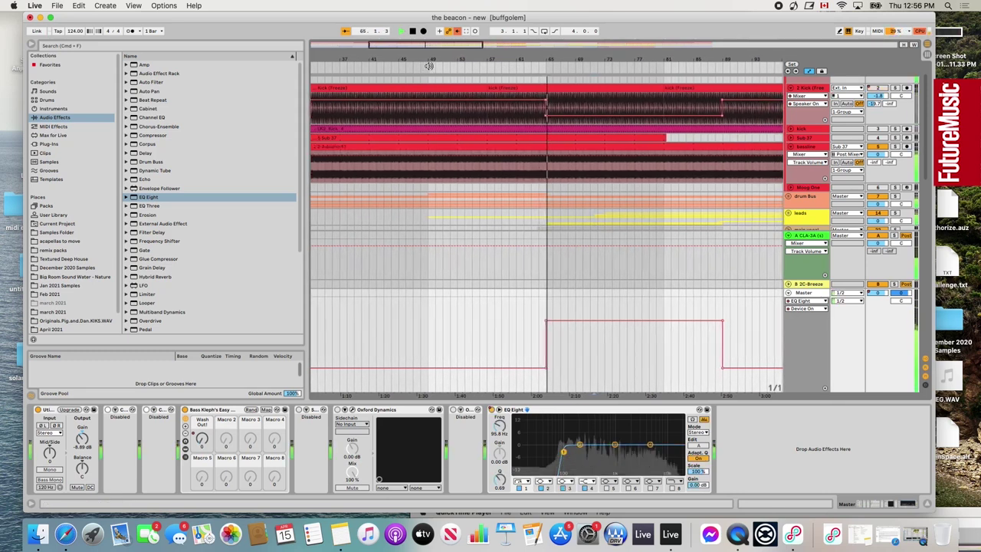
# Automate the Master EQ Eight's 1 Frequency A to rise from 95.8 Hz at bar 65 to 140 Hz at bar 89.
pyautogui.moveTo(475, 43); pyautogui.dragTo(476, 10)
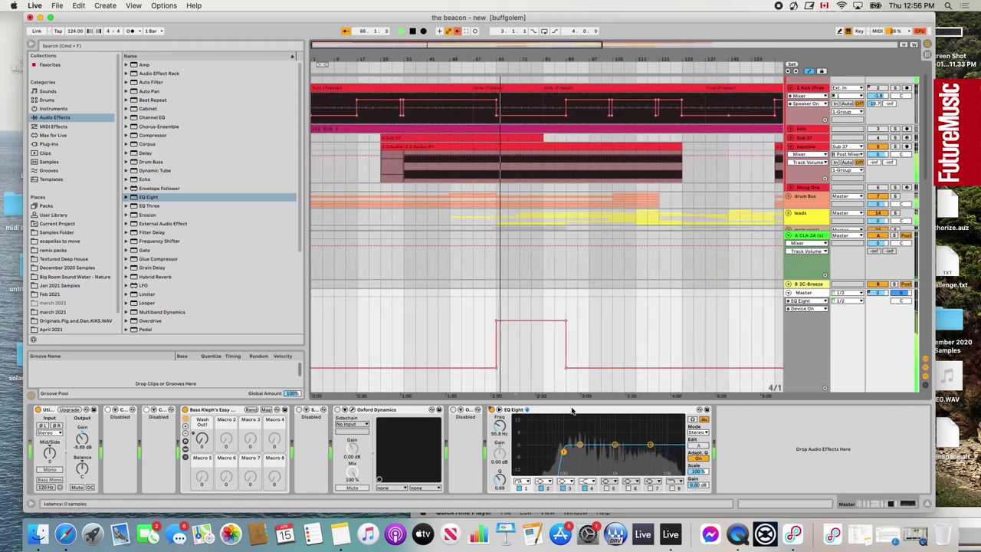
pyautogui.click(802, 302)
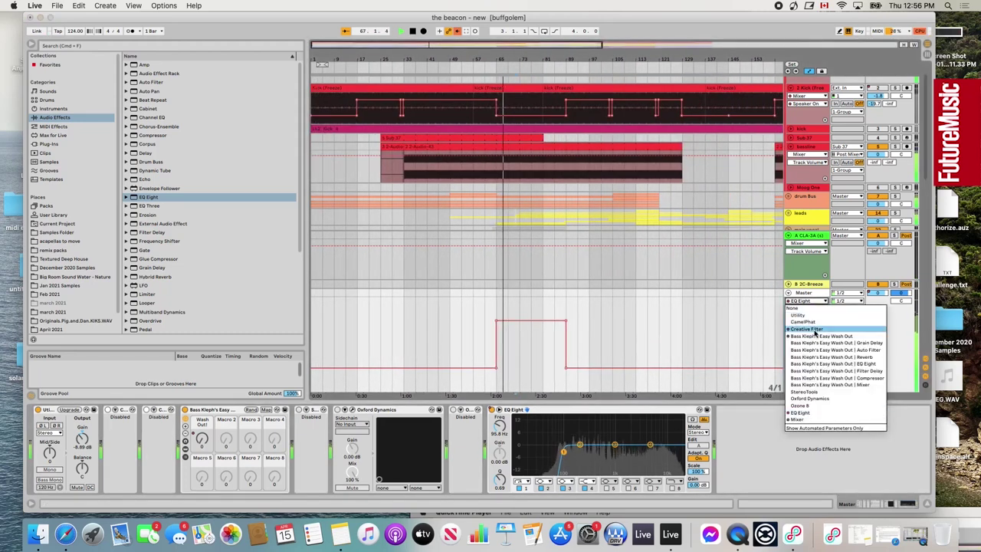
pyautogui.click(801, 406)
pyautogui.click(809, 302)
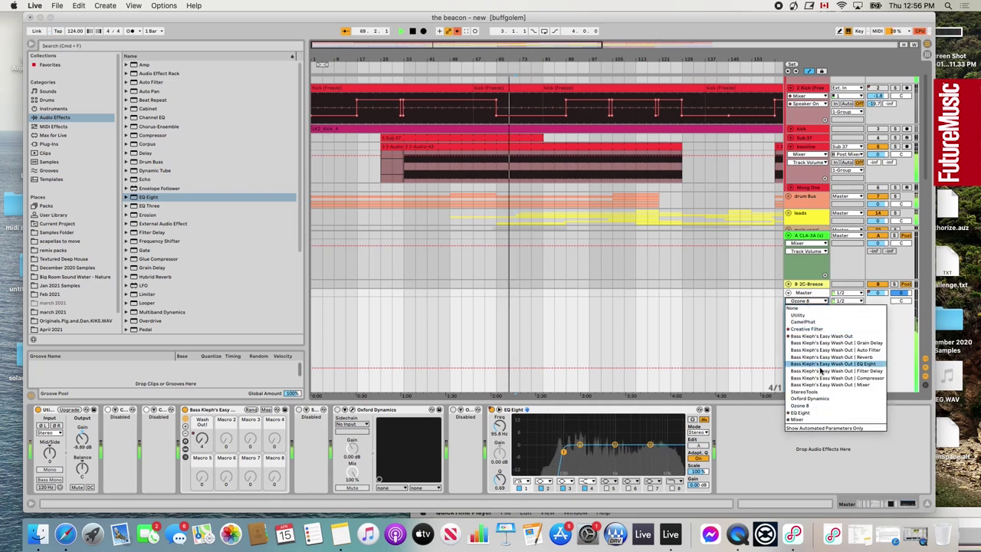
pyautogui.click(807, 414)
pyautogui.click(804, 308)
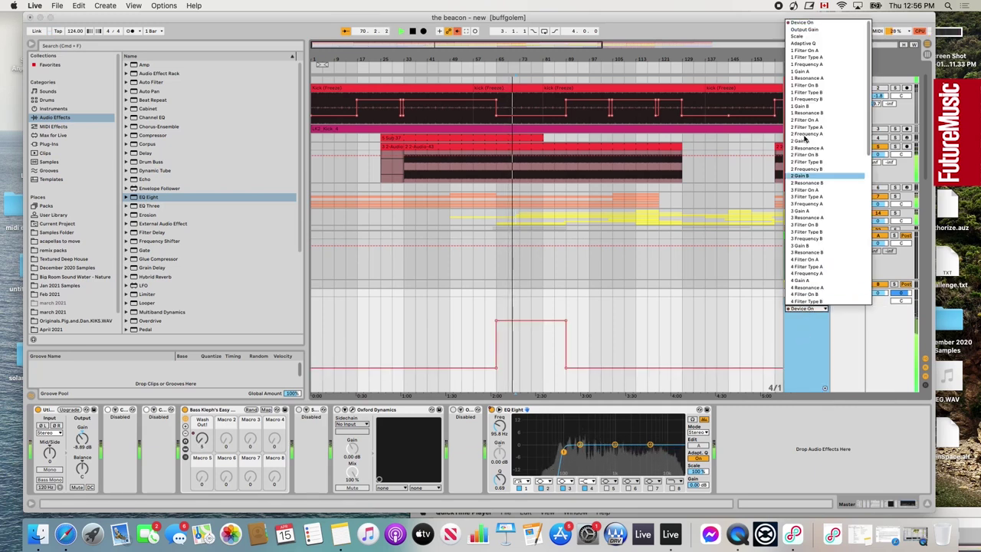
pyautogui.click(813, 66)
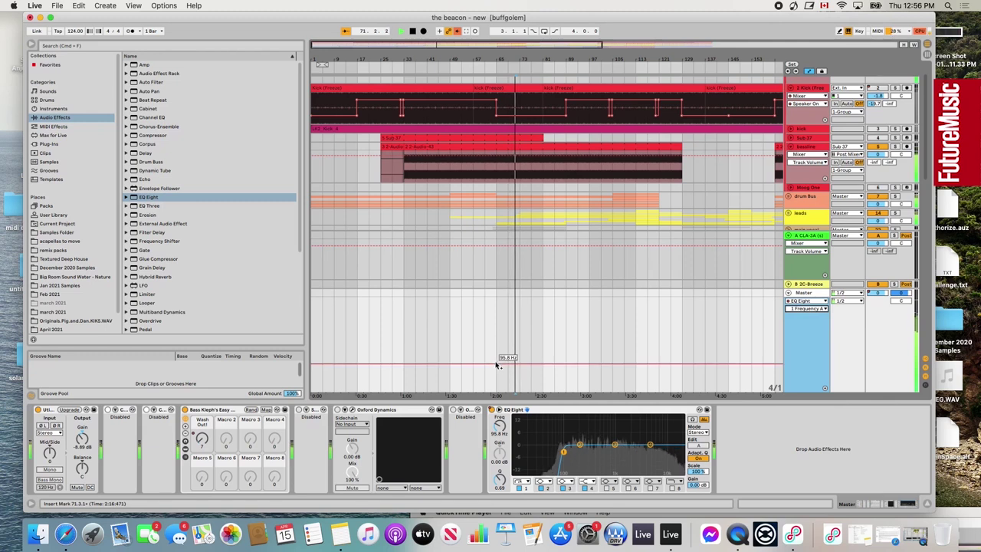
pyautogui.click(495, 364)
pyautogui.moveTo(542, 363); pyautogui.dragTo(566, 358)
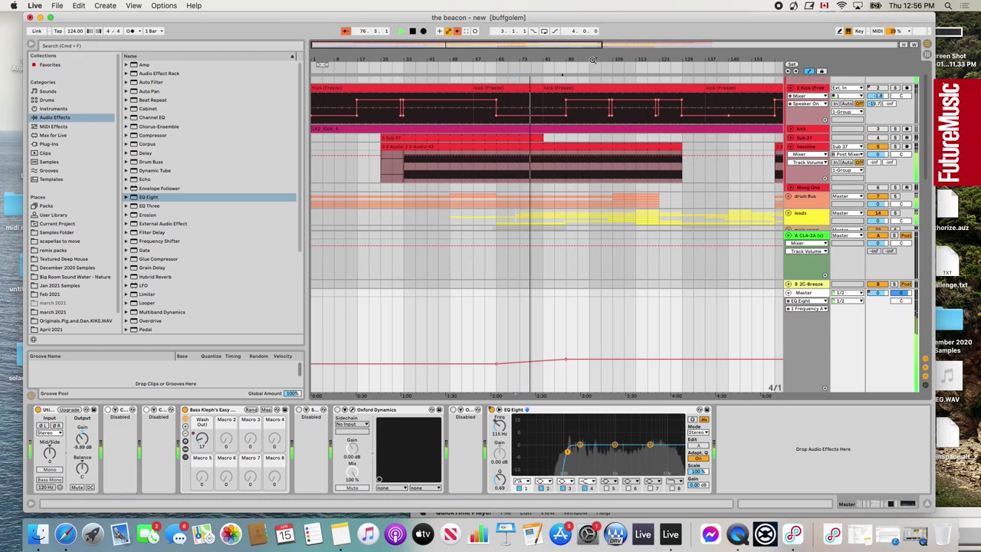
# Play across bar 89 to hear the Master low cut switch off, stop playback, and select the EQ Eight.
pyautogui.moveTo(592, 60); pyautogui.dragTo(574, 61)
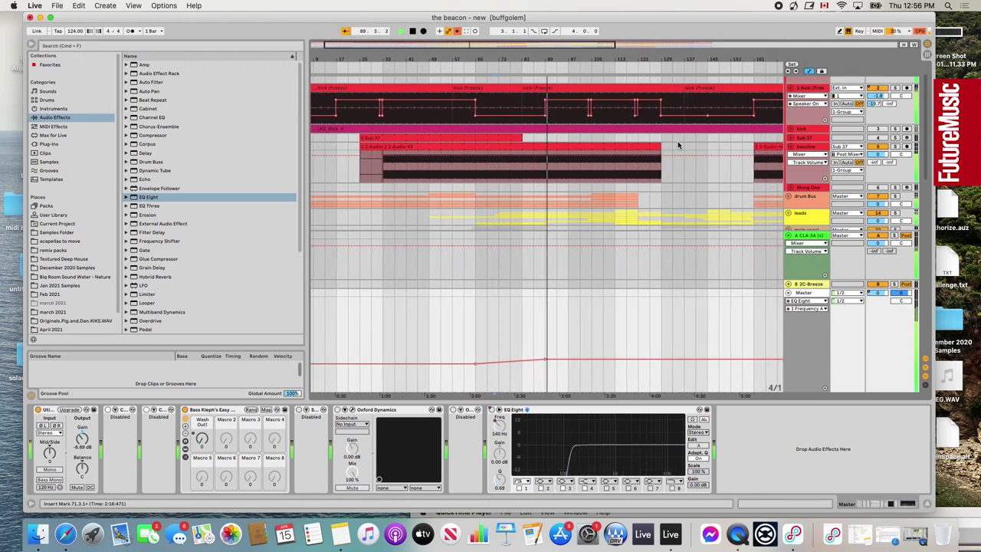
pyautogui.moveTo(619, 59); pyautogui.dragTo(555, 46)
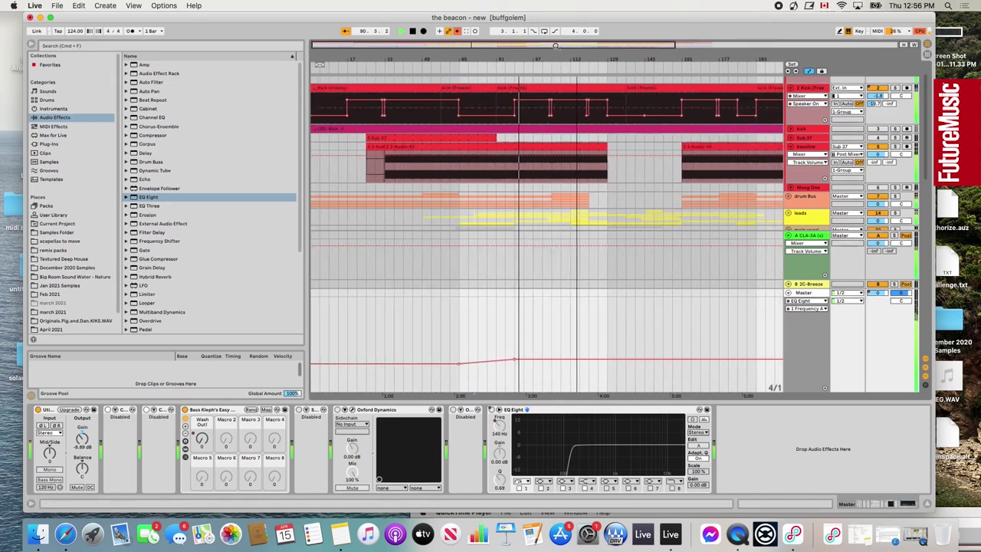
pyautogui.scroll(-5, 495, 192)
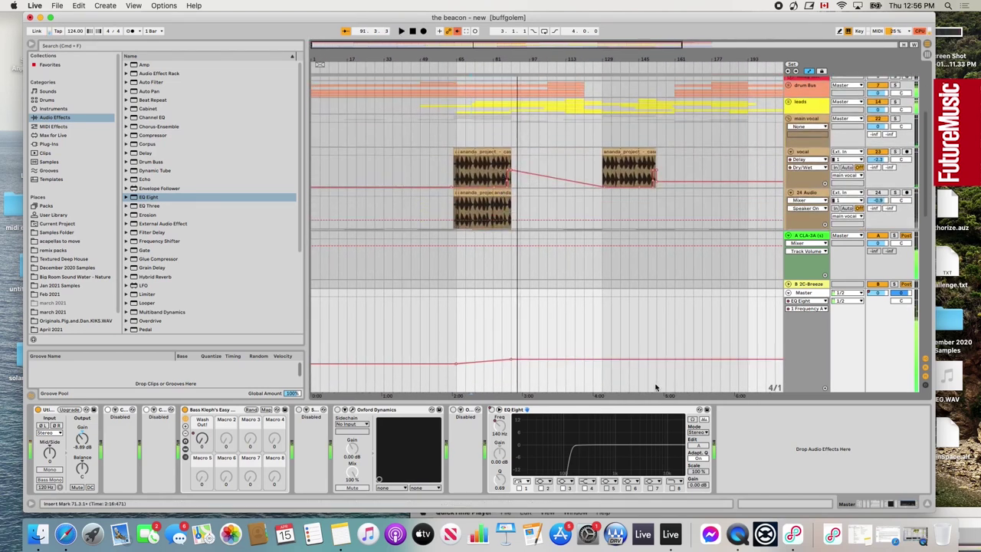
pyautogui.click(560, 410)
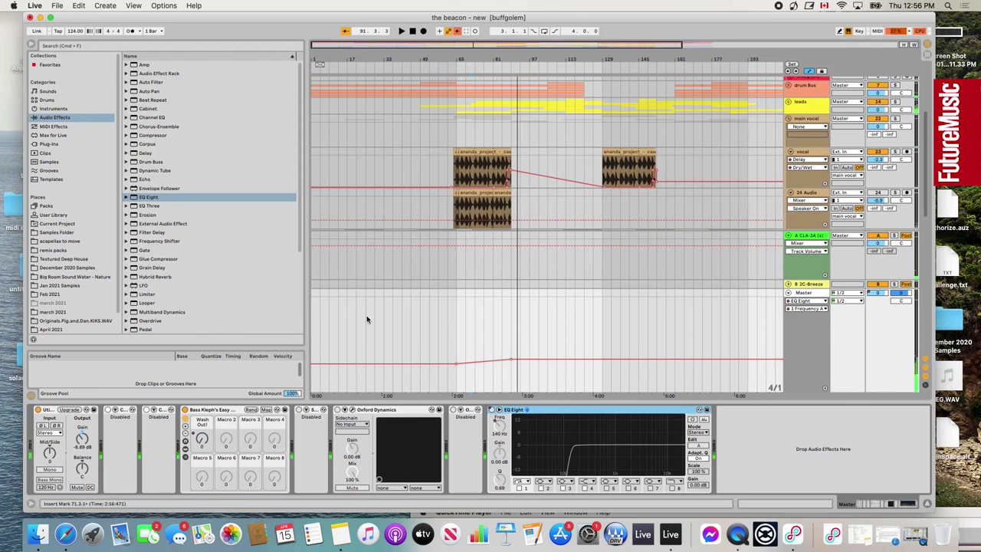
# Display the Wash Out! macro automation of Bass Kleph's Easy Wash Out on the Master, and play the build-up through bar 89.
pyautogui.click(223, 411)
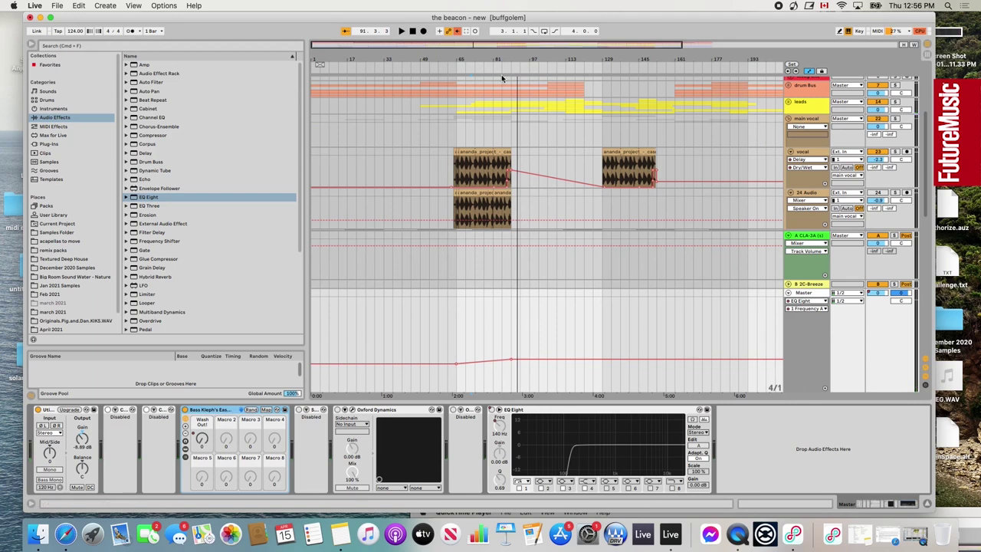
pyautogui.moveTo(512, 47); pyautogui.dragTo(511, 37)
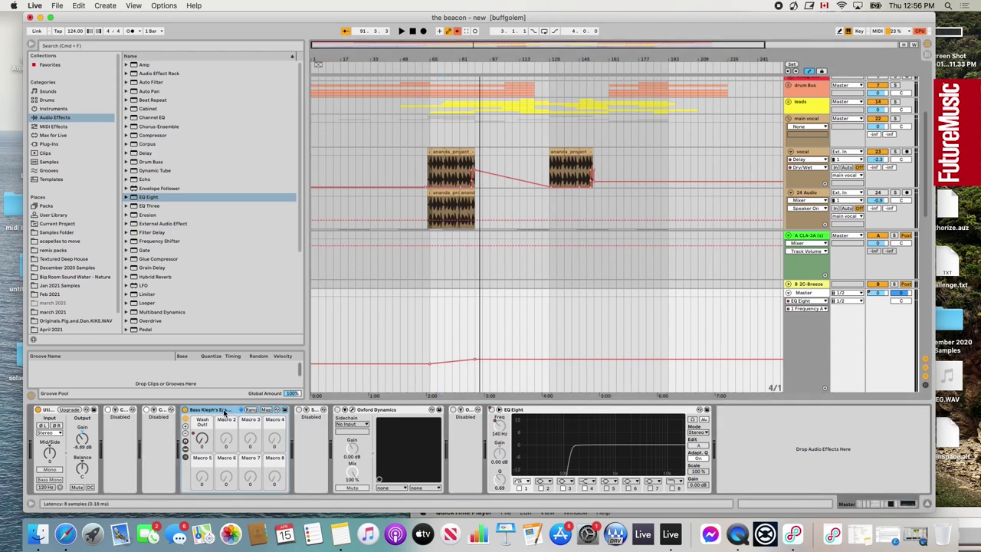
pyautogui.click(211, 440)
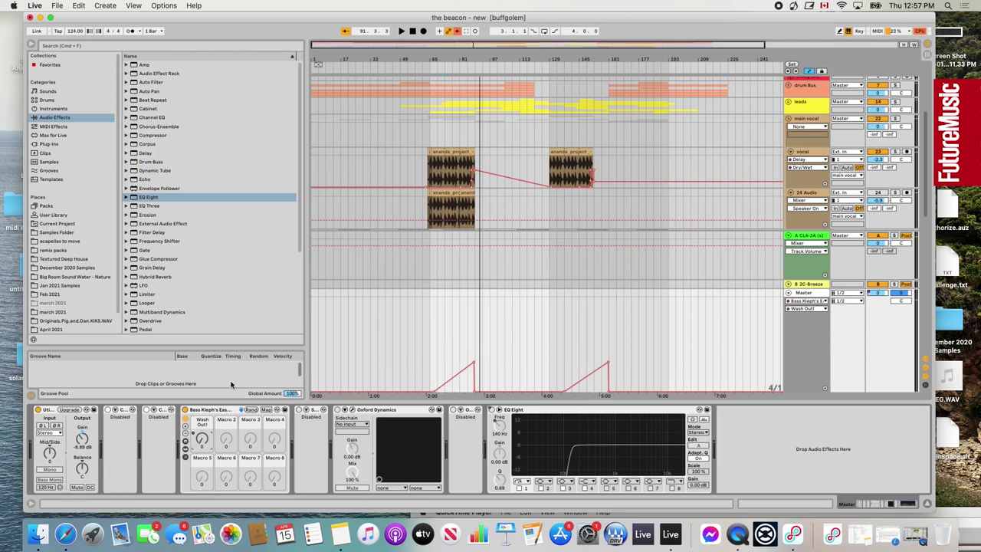
pyautogui.click(450, 66)
pyautogui.moveTo(461, 59); pyautogui.dragTo(626, 74)
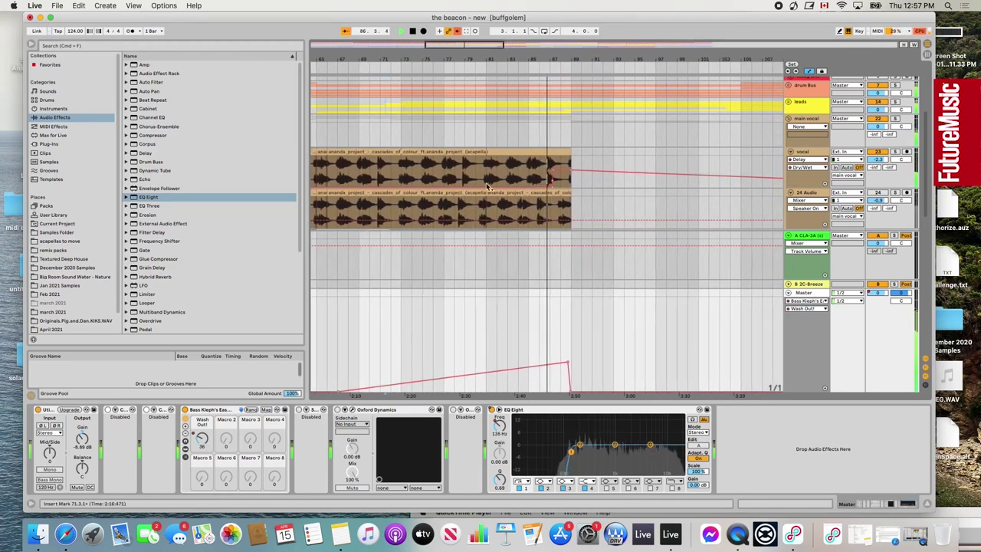
pyautogui.moveTo(559, 59)
pyautogui.mouseDown()
pyautogui.moveTo(559, 44)
pyautogui.moveTo(546, 66)
pyautogui.mouseUp()
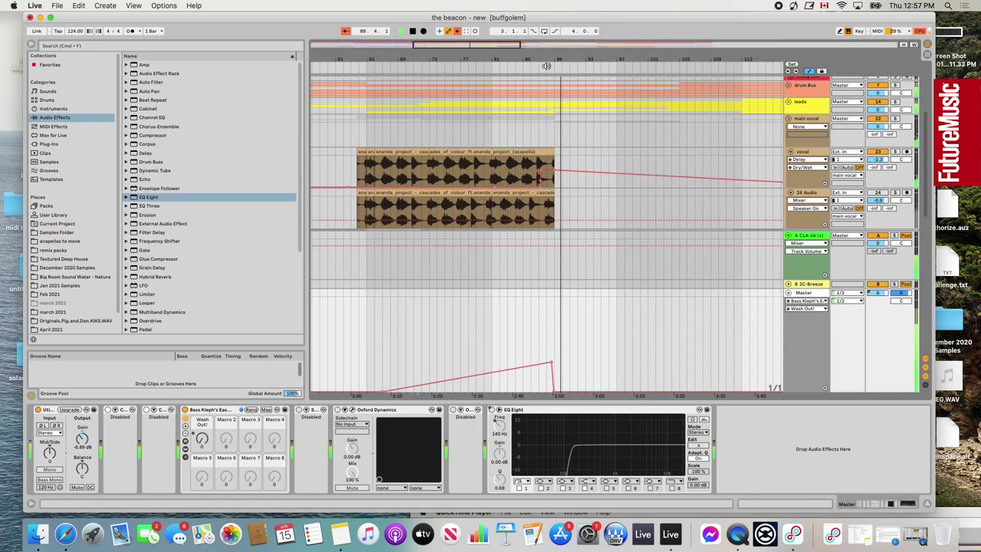
# Show the whole arrangement and delete the plug-ins between Easy Wash Out and EQ Eight in the Master device chain.
pyautogui.moveTo(481, 48); pyautogui.dragTo(539, 143)
pyautogui.moveTo(488, 59); pyautogui.dragTo(535, 192)
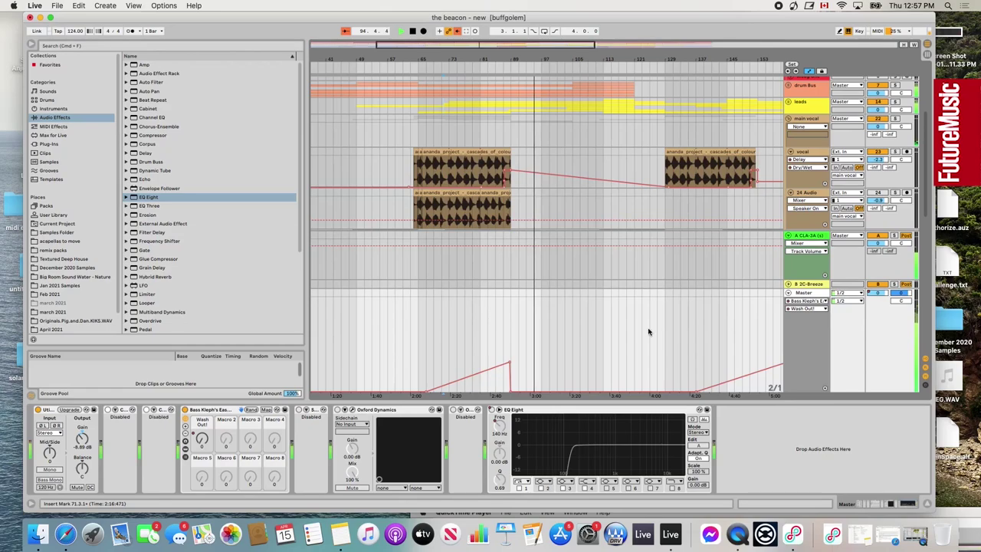
pyautogui.scroll(-3, 451, 139)
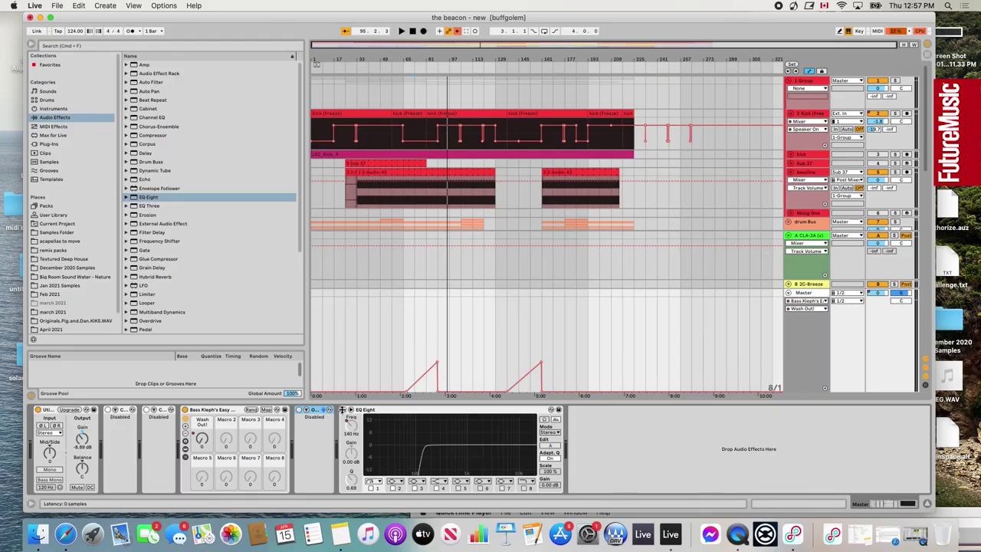
pyautogui.press('Delete')
# Load iZotope's Ozone 9 plug-in onto the Master after the EQ Eight.
pyautogui.click(55, 145)
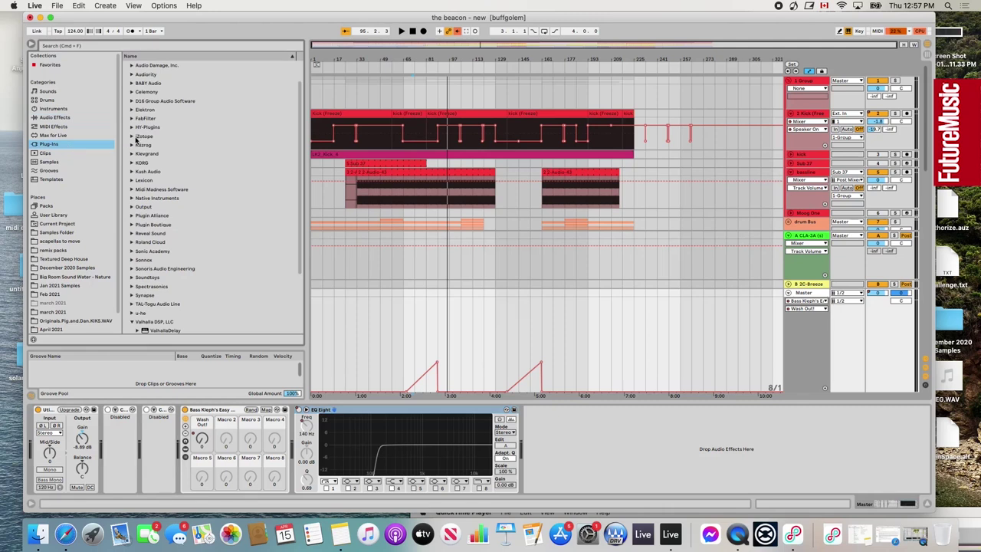
pyautogui.click(134, 136)
pyautogui.click(131, 135)
pyautogui.scroll(-3, 163, 167)
pyautogui.click(160, 160)
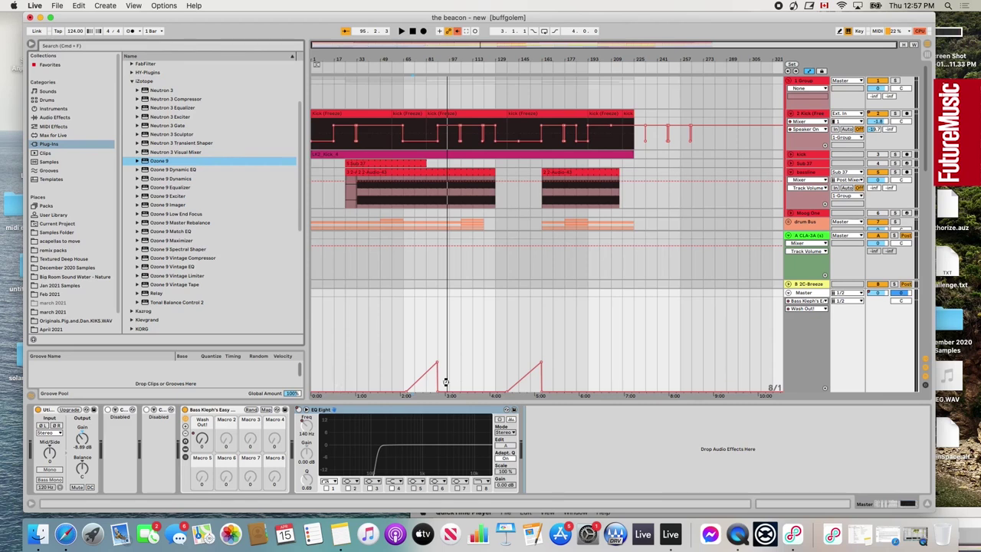
pyautogui.press('Return')
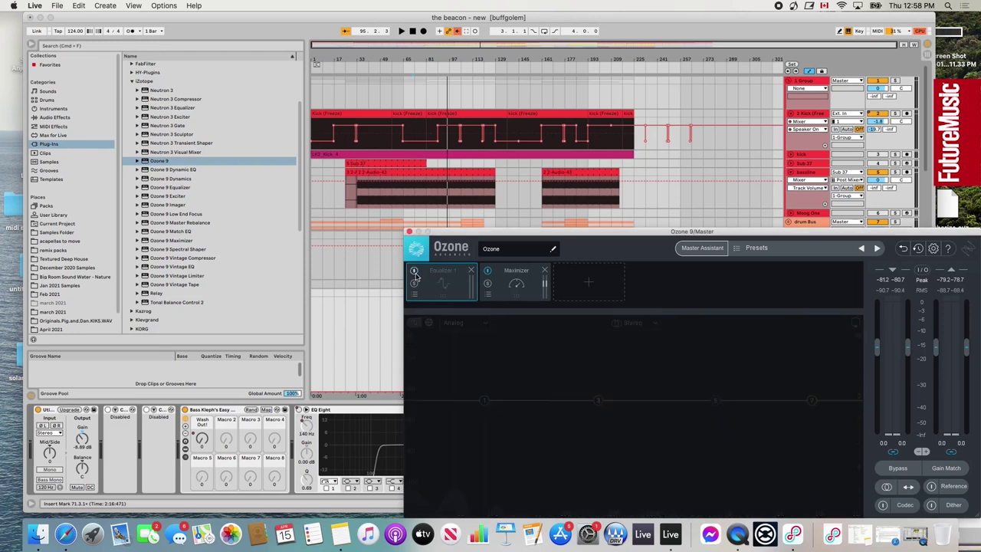
# Set Ozone 9's Maximizer to IRC IV mode with a threshold of -4.1 dB during playback, and close the plug-in window.
pyautogui.click(528, 284)
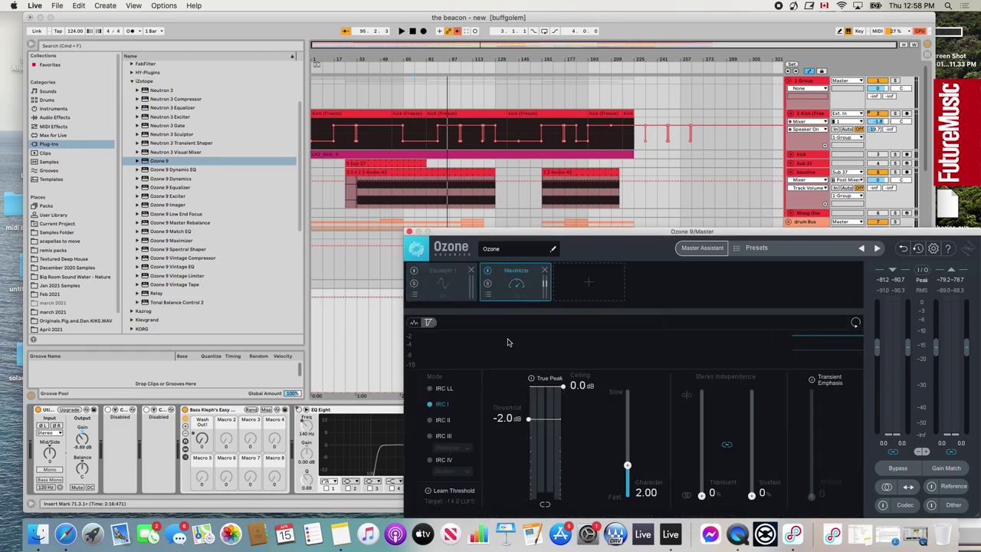
pyautogui.moveTo(492, 234); pyautogui.dragTo(491, 204)
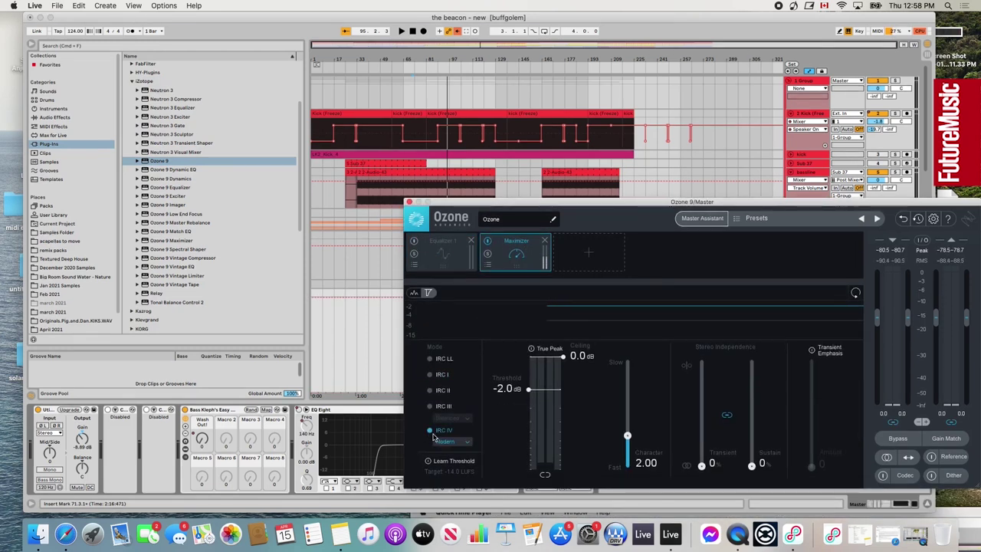
pyautogui.click(388, 69)
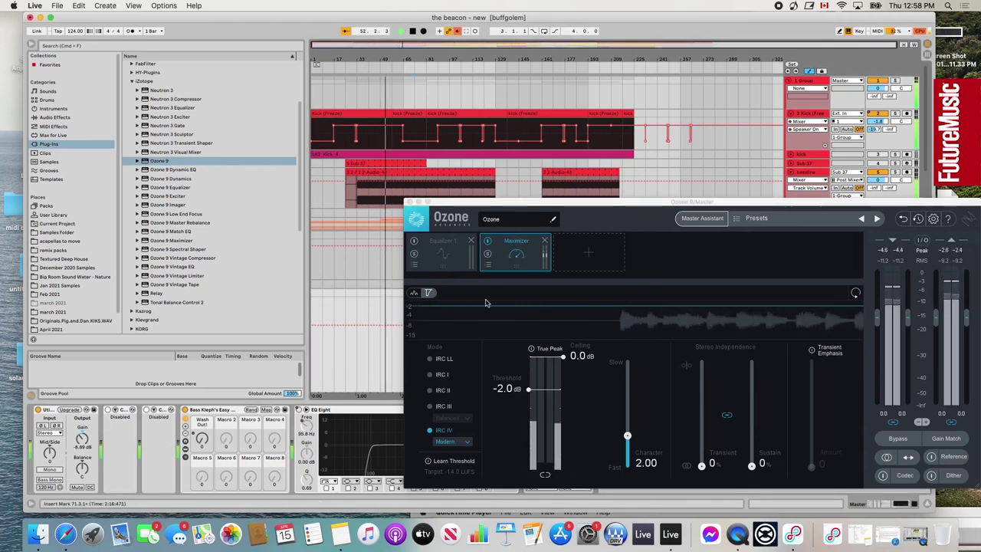
pyautogui.click(527, 391)
pyautogui.moveTo(527, 391); pyautogui.dragTo(527, 409)
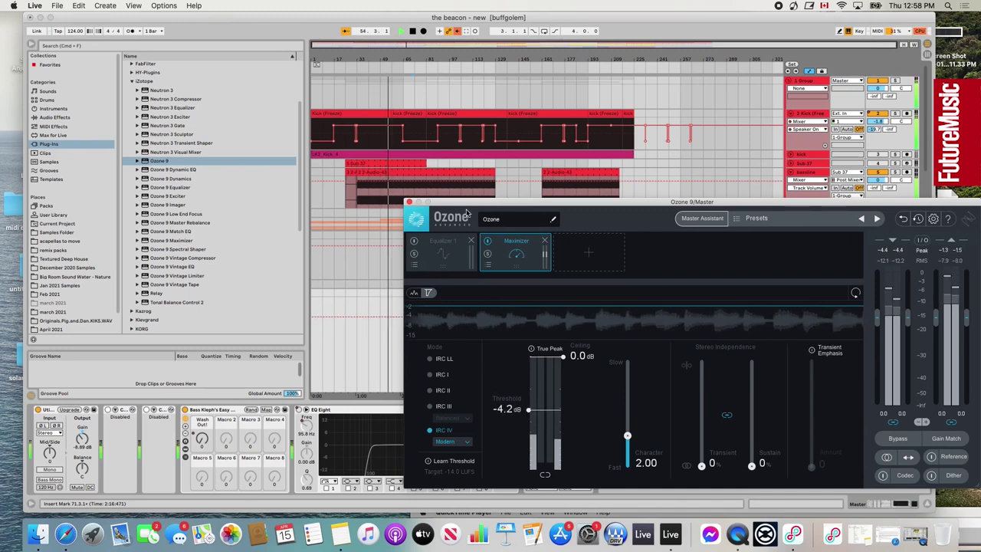
pyautogui.moveTo(470, 202); pyautogui.dragTo(602, 135)
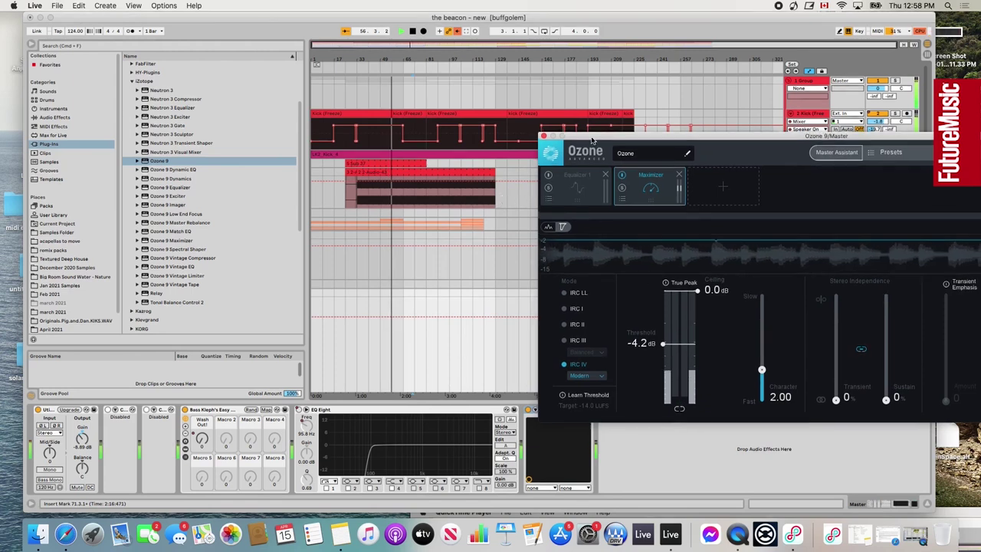
pyautogui.moveTo(580, 147); pyautogui.dragTo(545, 128)
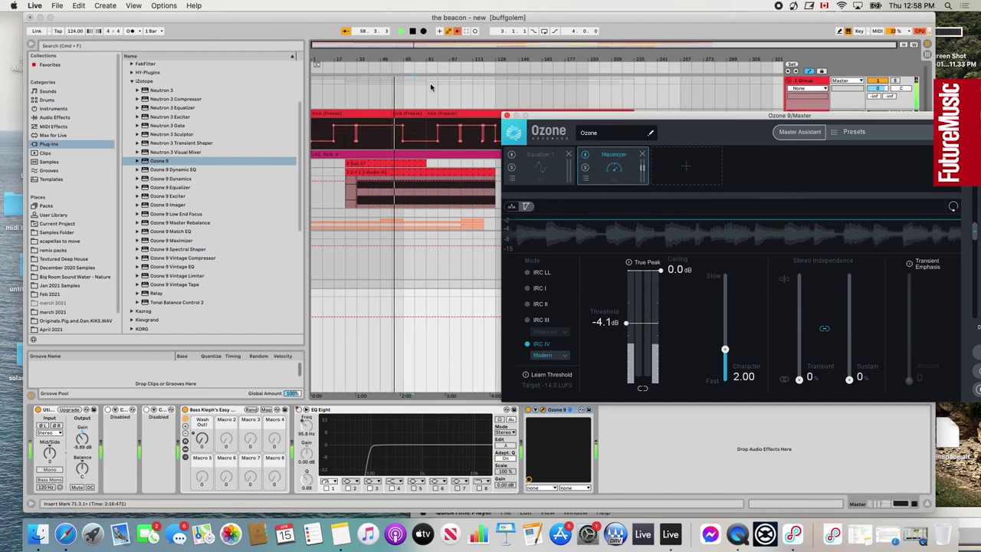
pyautogui.click(507, 116)
# Insert Sonnox Oxford Dynamics on the Master between the EQ Eight and Ozone 9.
pyautogui.click(128, 88)
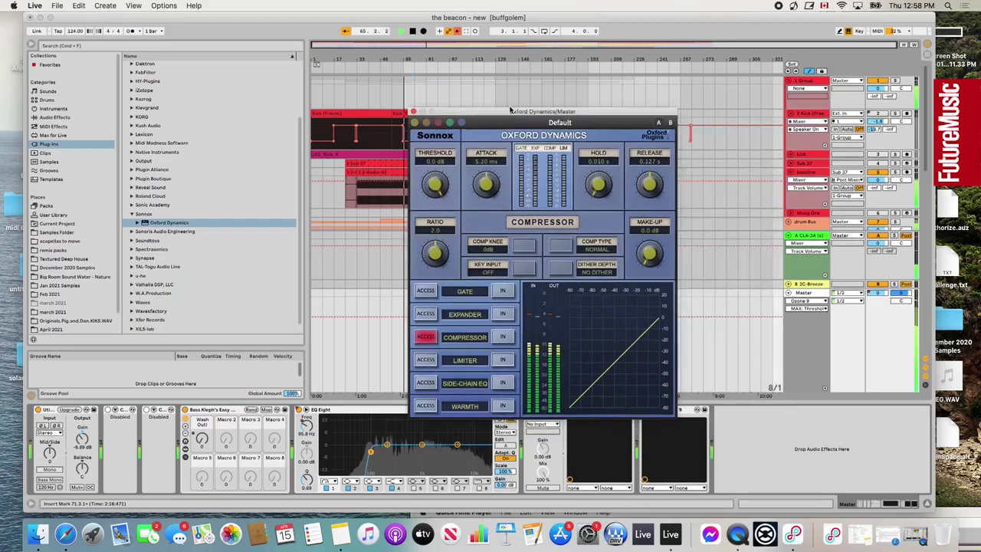
pyautogui.moveTo(510, 111); pyautogui.dragTo(419, 117)
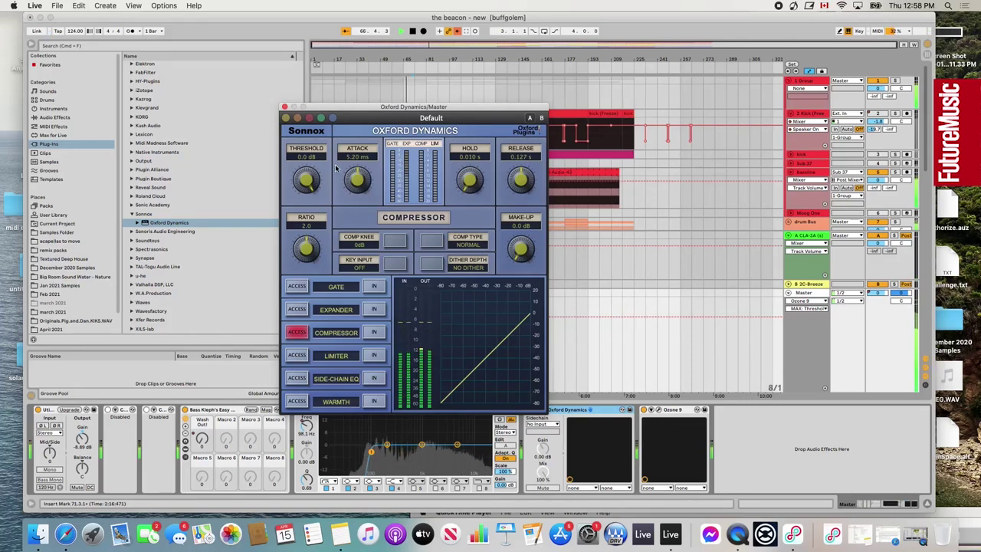
pyautogui.moveTo(367, 111); pyautogui.dragTo(376, 85)
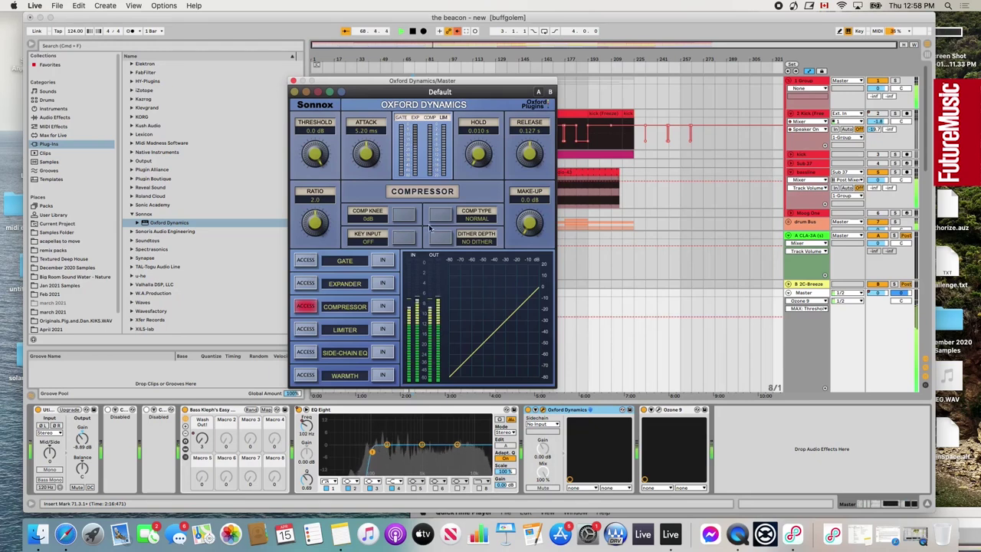
pyautogui.moveTo(399, 82); pyautogui.dragTo(277, 92)
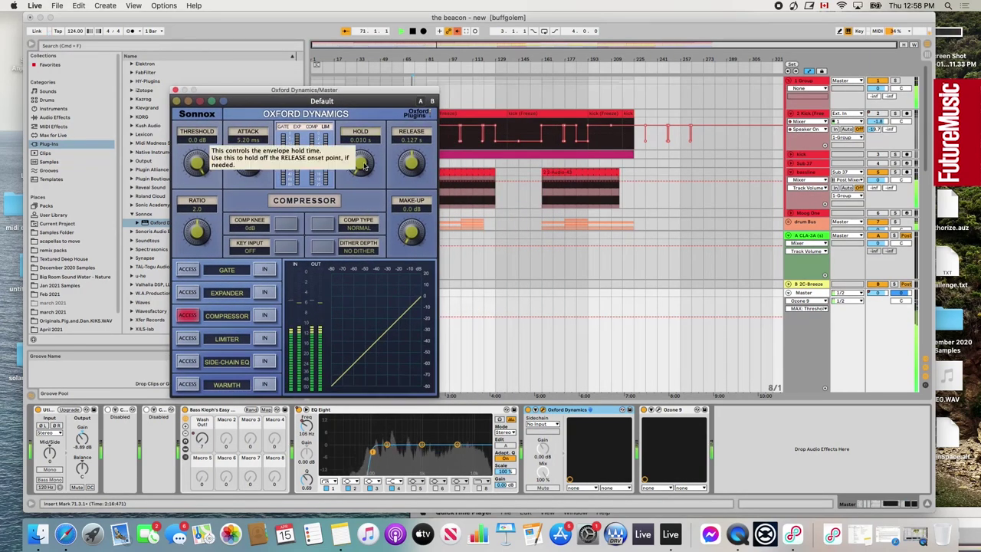
# Set the Oxford Dynamics compressor's threshold to -7.01 dB, attack to 0.52 ms and release to 0.005 s.
pyautogui.moveTo(278, 200); pyautogui.dragTo(393, 208)
pyautogui.moveTo(317, 172); pyautogui.dragTo(312, 184)
pyautogui.moveTo(369, 233); pyautogui.dragTo(371, 248)
pyautogui.moveTo(527, 168); pyautogui.dragTo(527, 177)
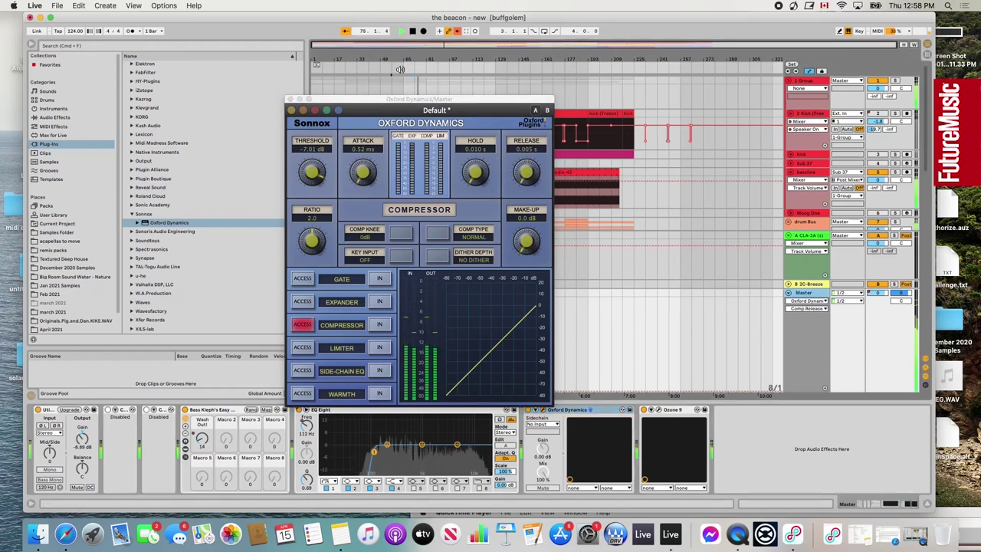
# Set the compressor's knee to 5 dB and threshold to -7.31 dB, and switch the compressor section in.
pyautogui.click(394, 240)
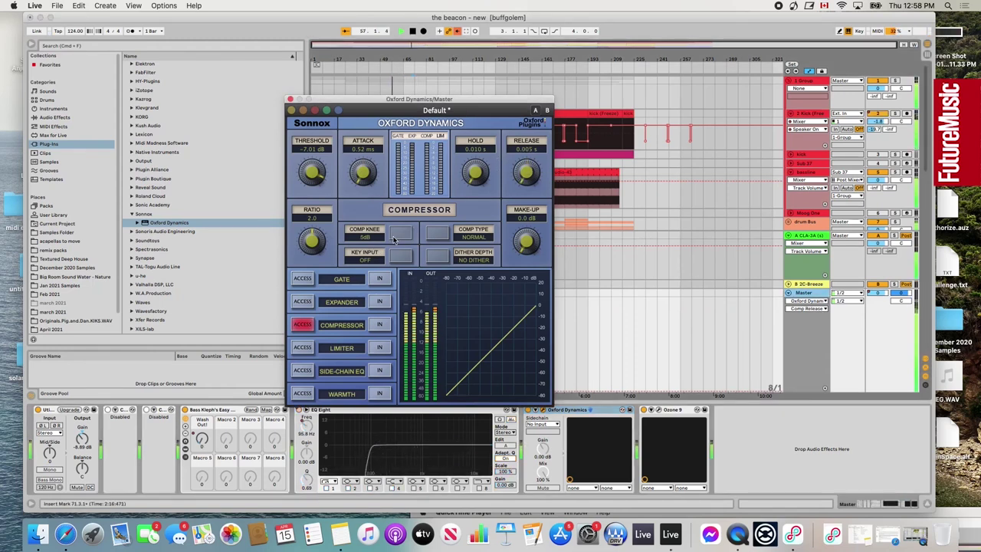
pyautogui.moveTo(313, 176); pyautogui.dragTo(312, 181)
pyautogui.click(378, 324)
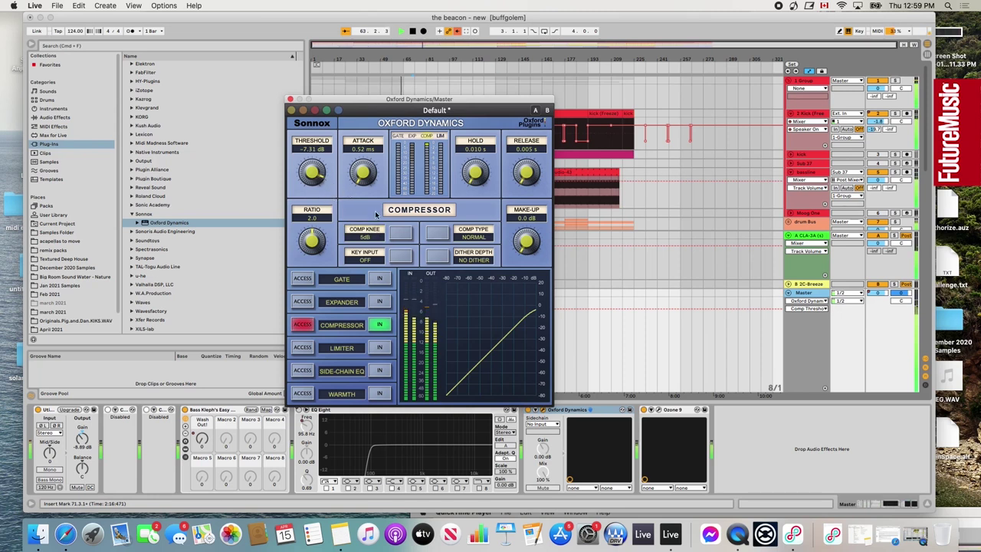
# Set the compressor's make-up gain to 2 dB, close Oxford Dynamics, and play the drop around bar 90.
pyautogui.click(519, 219)
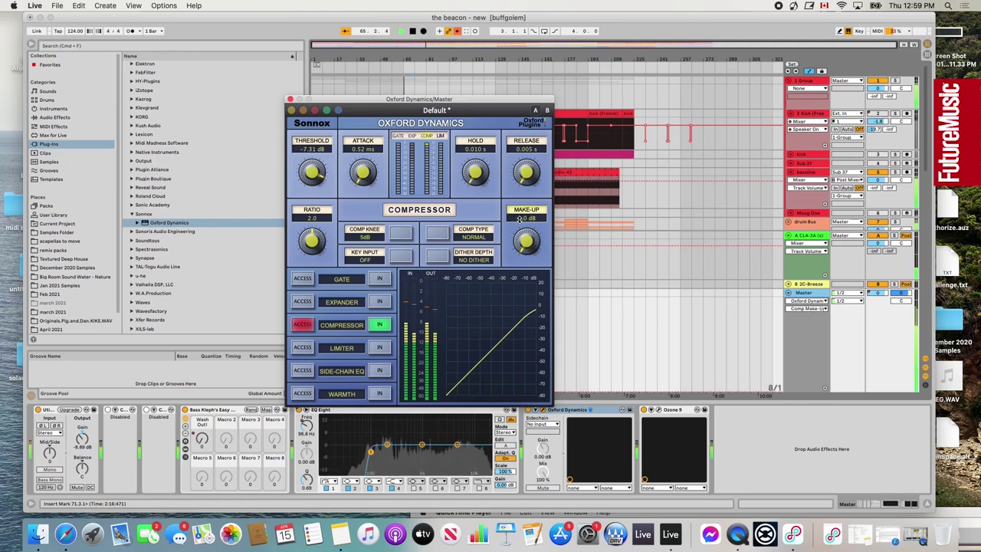
pyautogui.write('2')
pyautogui.press('Return')
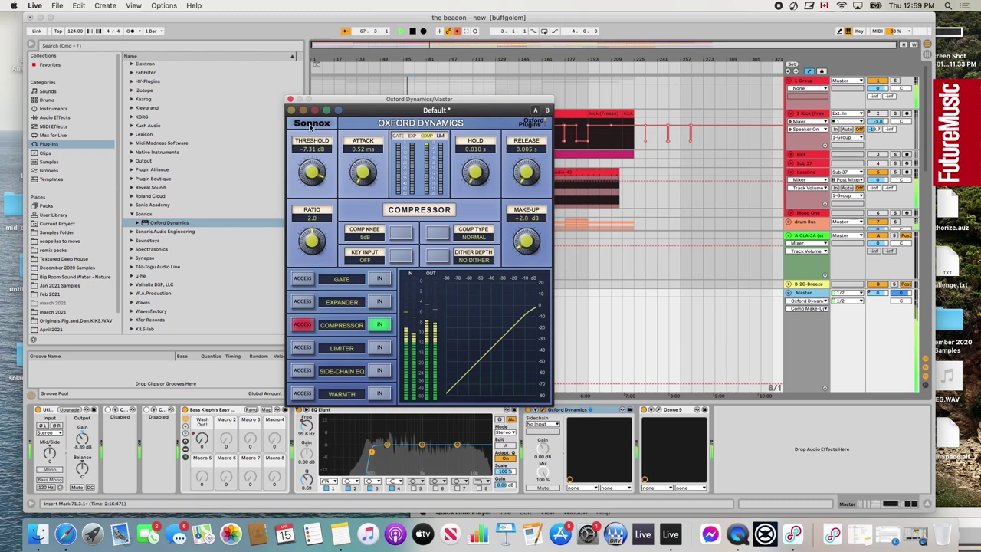
pyautogui.click(290, 100)
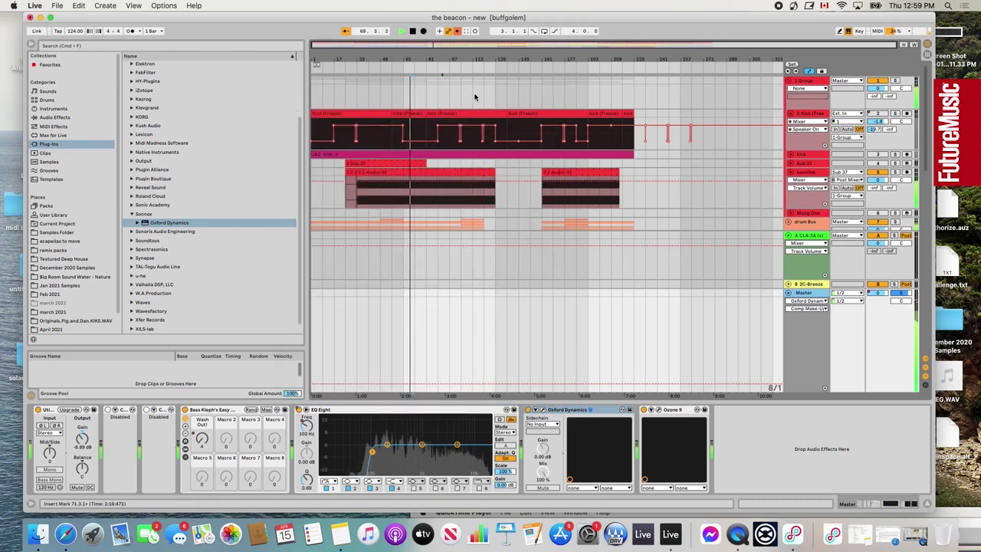
pyautogui.click(441, 146)
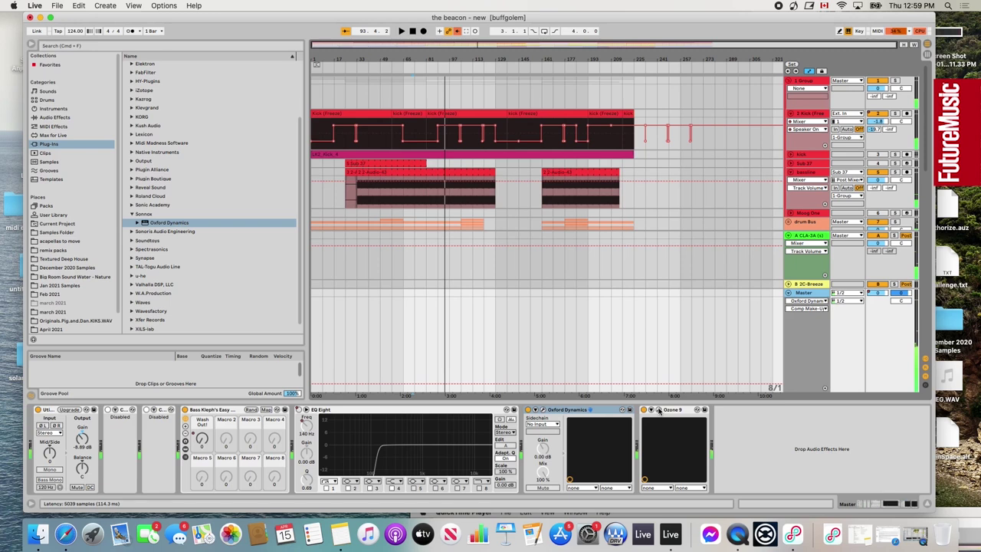
# Enable Ozone 9's Equalizer 1, set its band 5 bell to 9673 Hz with 0.3 dB gain, and play the build-up.
pyautogui.click(658, 410)
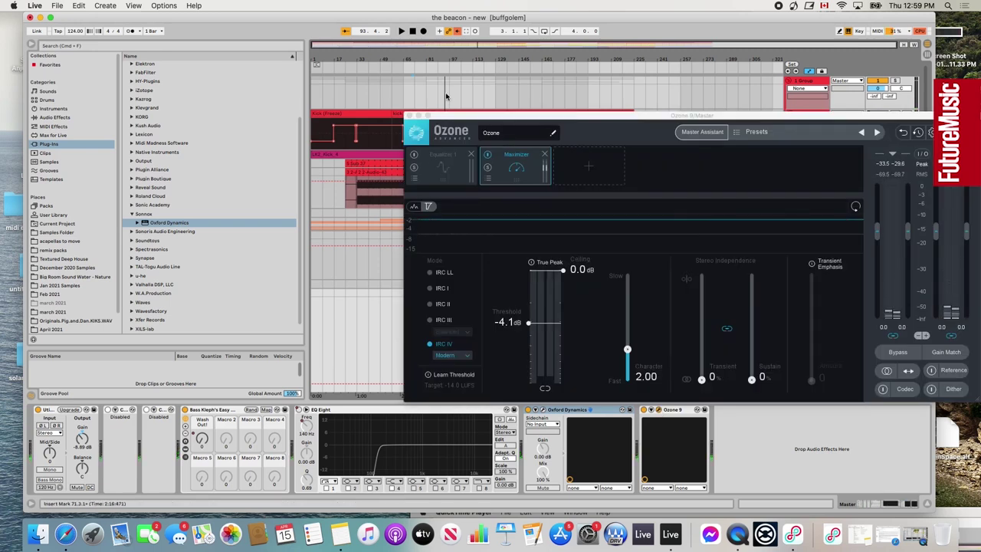
pyautogui.moveTo(460, 117); pyautogui.dragTo(460, 97)
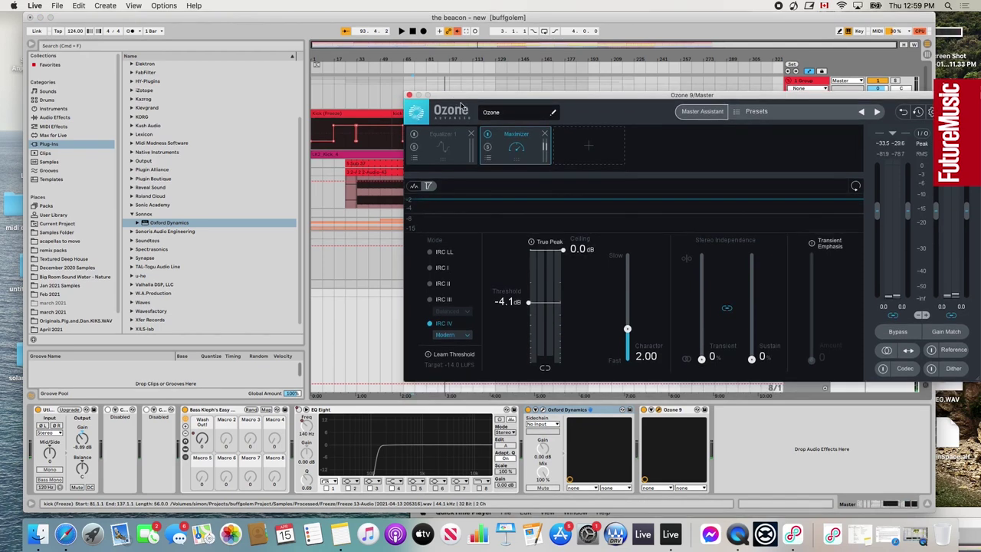
pyautogui.click(442, 144)
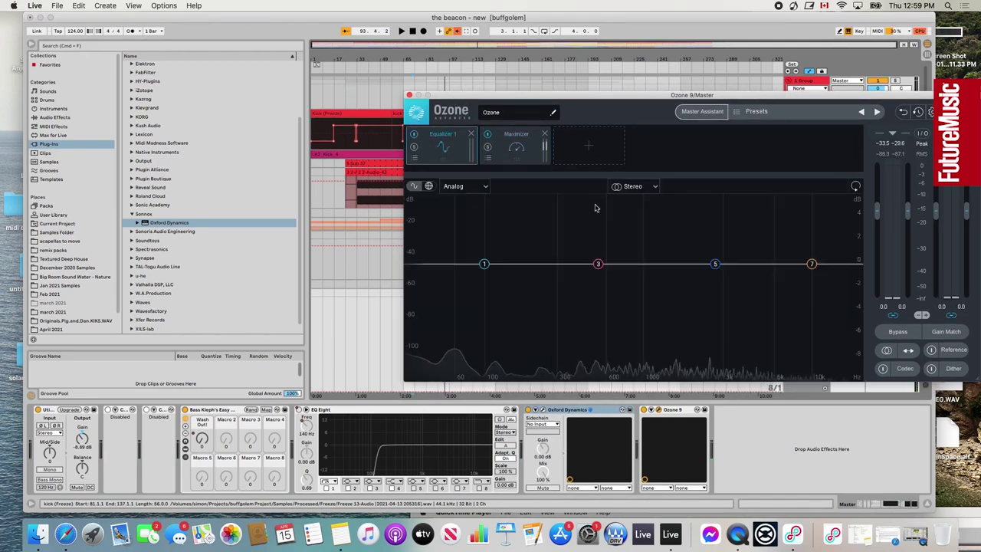
pyautogui.moveTo(725, 265); pyautogui.dragTo(810, 262)
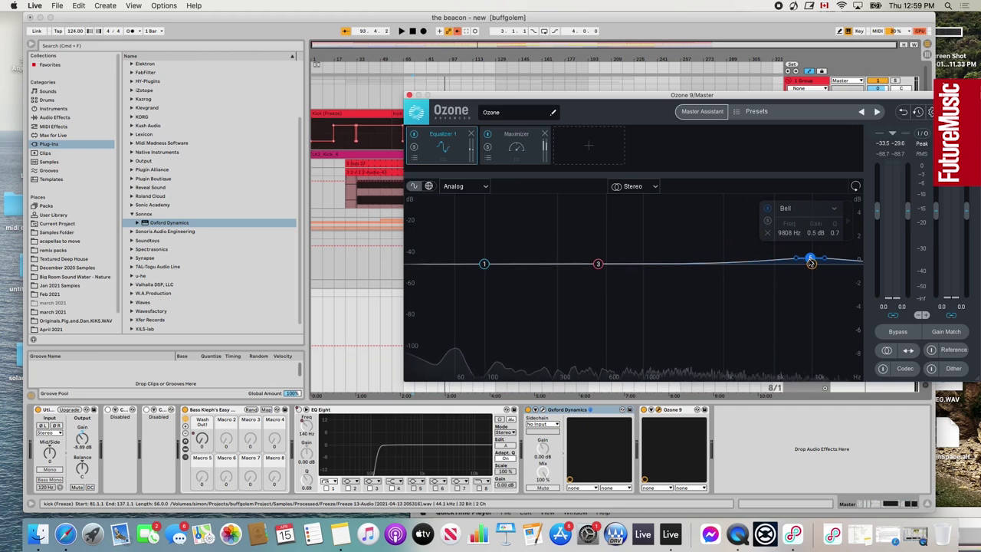
pyautogui.press('space')
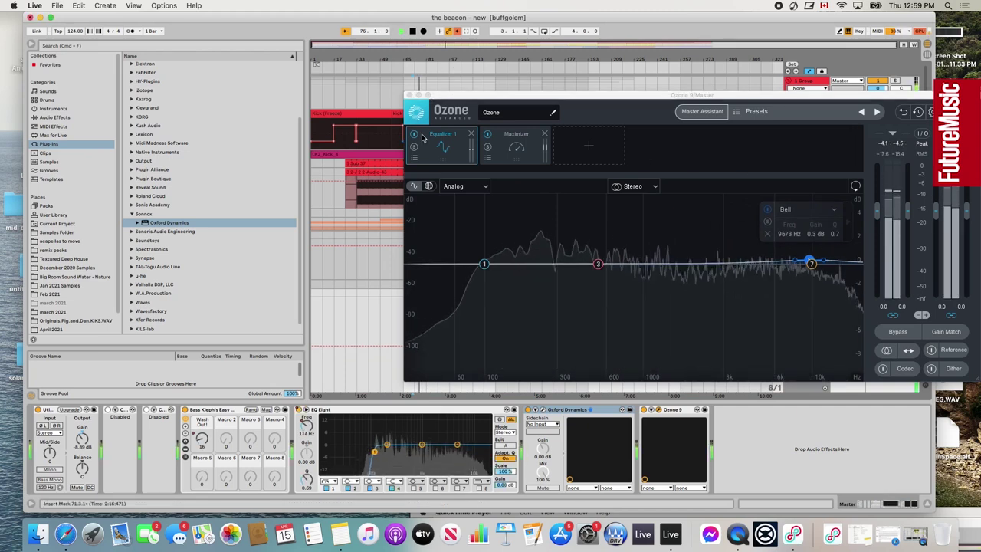
pyautogui.moveTo(413, 94); pyautogui.dragTo(473, 93)
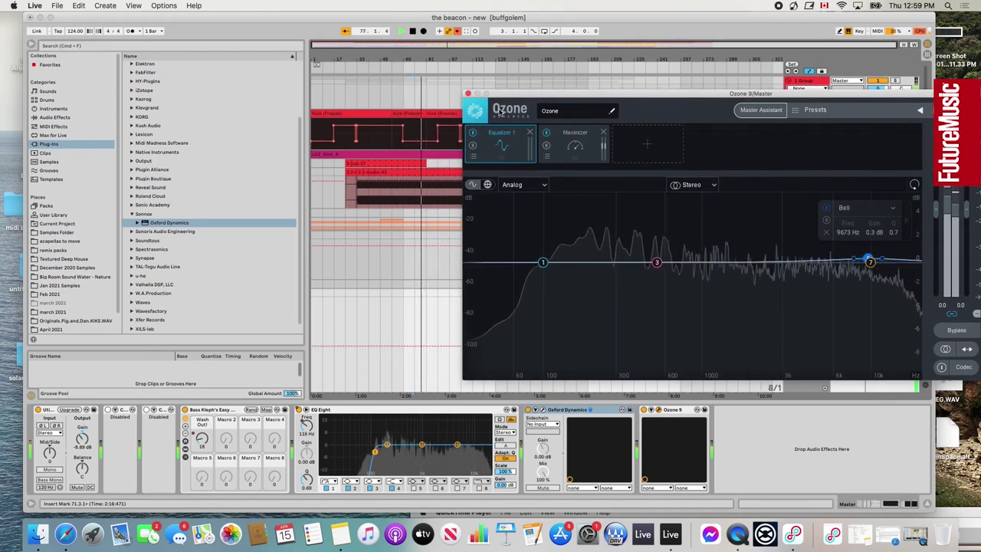
pyautogui.moveTo(508, 95)
pyautogui.mouseDown()
pyautogui.moveTo(538, 163)
pyautogui.moveTo(499, 108)
pyautogui.mouseUp()
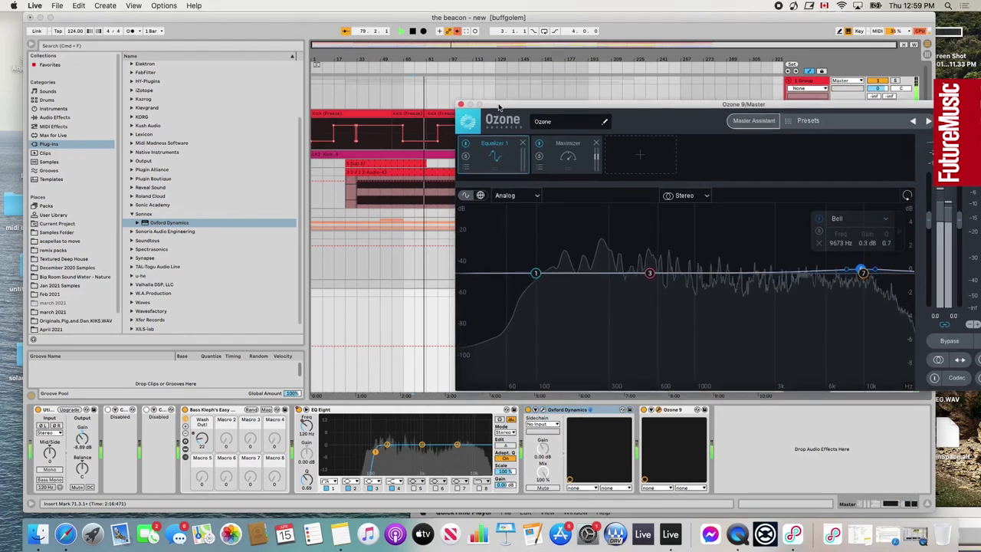
pyautogui.click(459, 106)
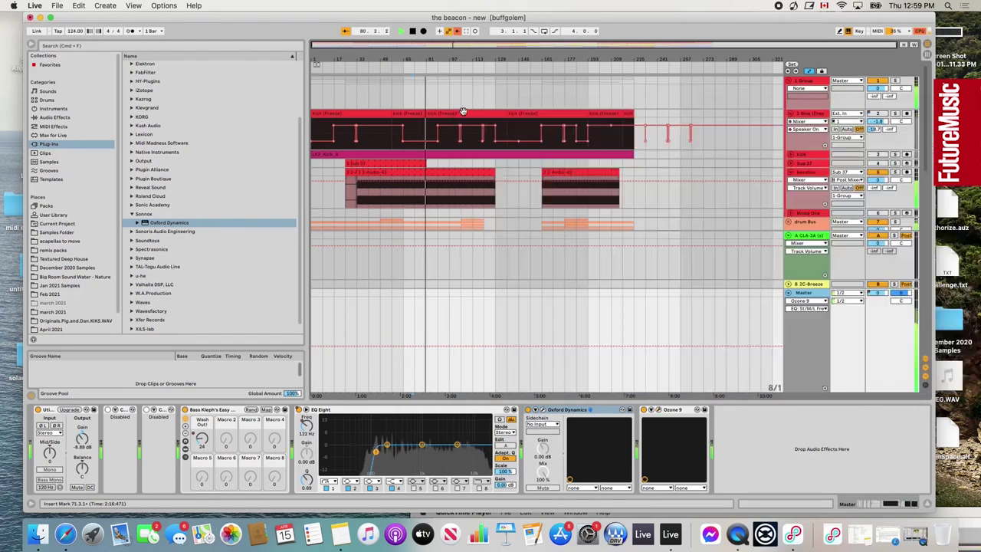
pyautogui.press('space')
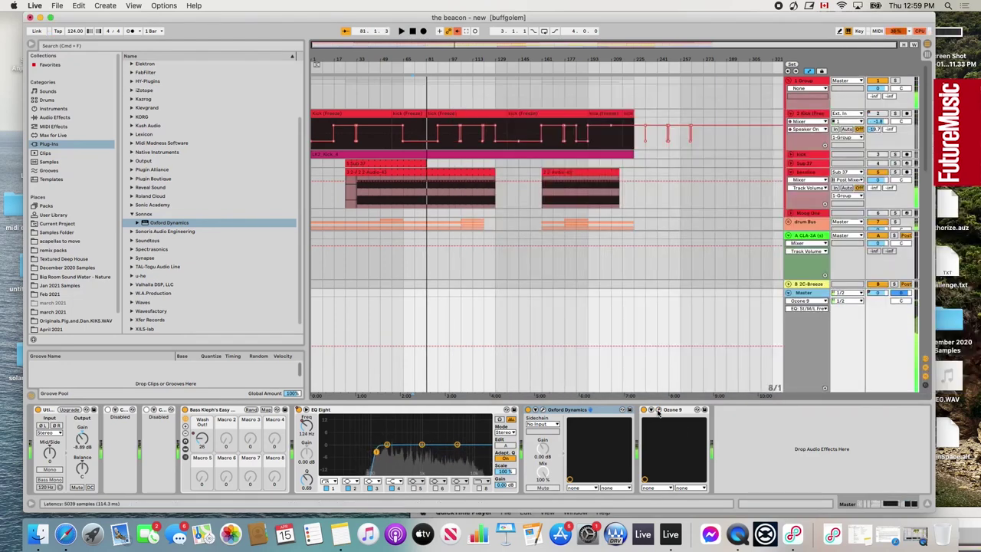
# Add an Imager module to Ozone 9 and place it first, ahead of Equalizer 1 and the Maximizer.
pyautogui.press('alt+super+p')
pyautogui.click(574, 154)
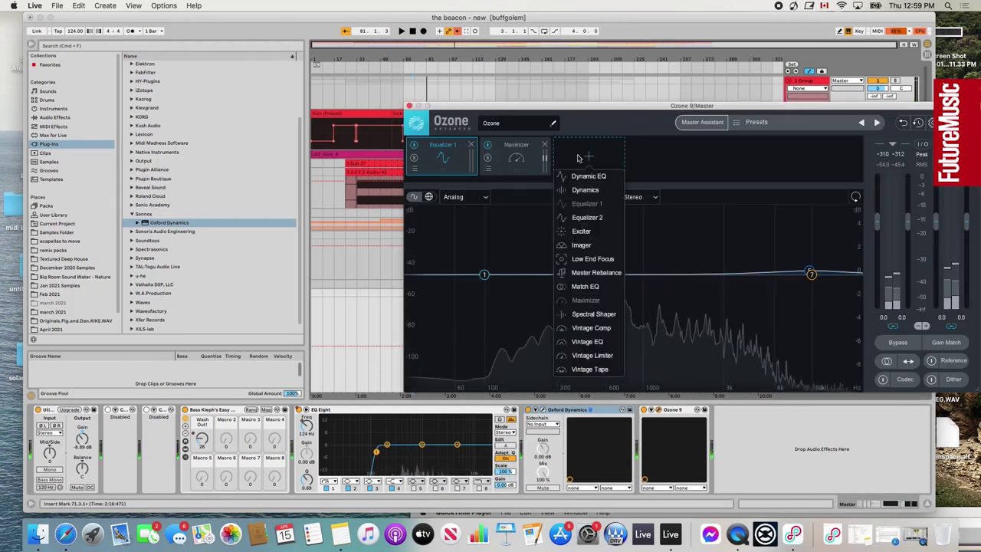
pyautogui.click(581, 245)
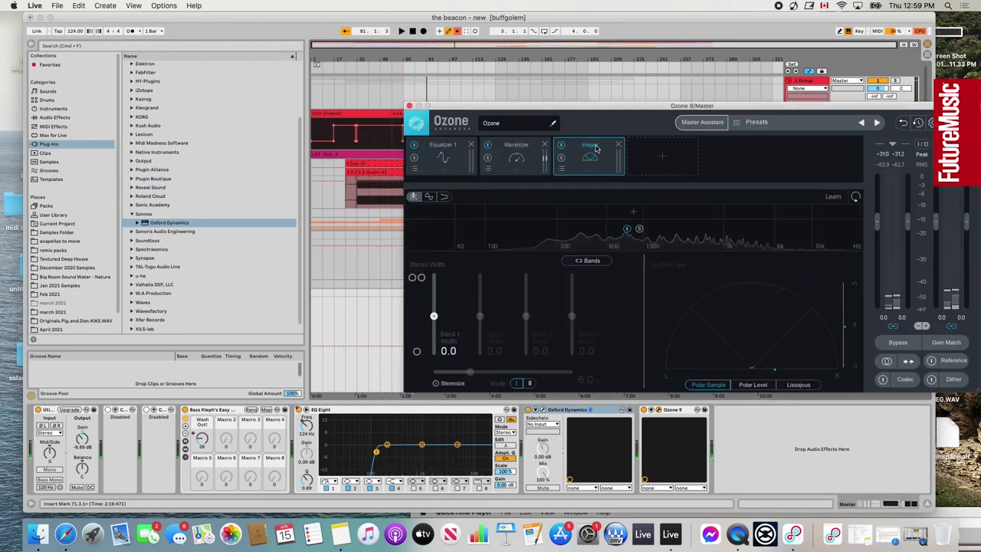
pyautogui.moveTo(515, 159); pyautogui.dragTo(443, 159)
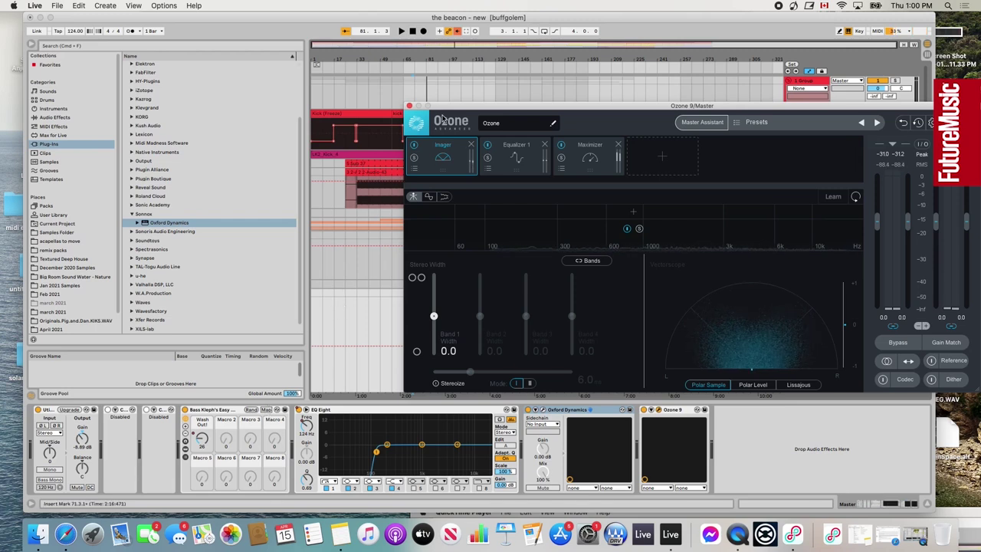
pyautogui.moveTo(450, 107); pyautogui.dragTo(431, 98)
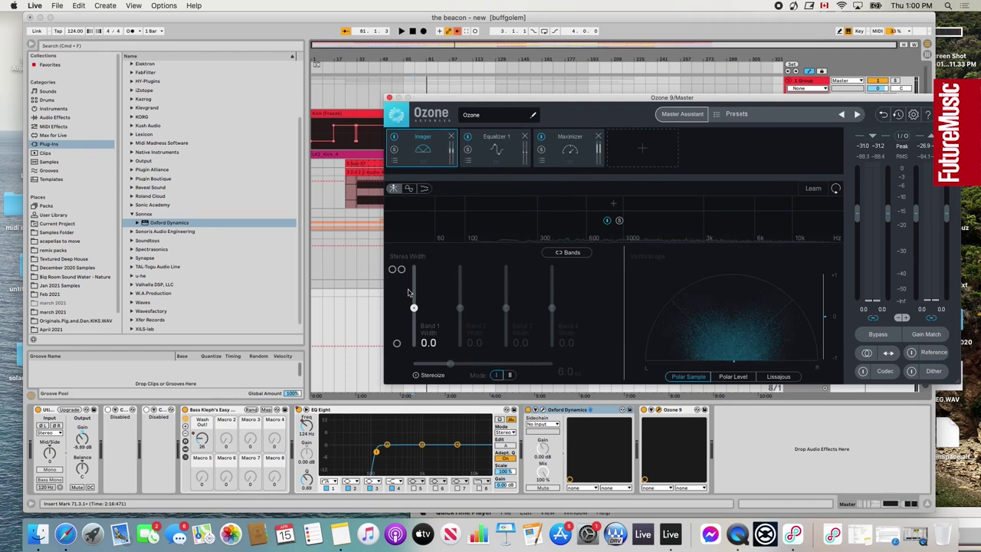
# Split the Imager into two bands between 100 and 300 Hz, set Band 2 width to 20.3, and play the build-up.
pyautogui.moveTo(483, 205)
pyautogui.mouseDown()
pyautogui.moveTo(449, 201)
pyautogui.moveTo(536, 201)
pyautogui.moveTo(498, 205)
pyautogui.mouseUp()
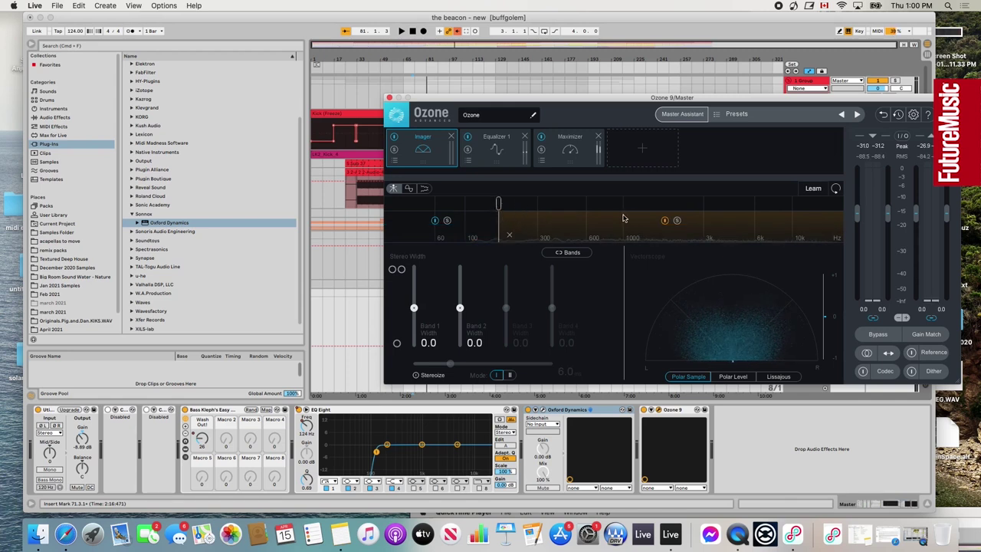
pyautogui.moveTo(460, 307); pyautogui.dragTo(459, 300)
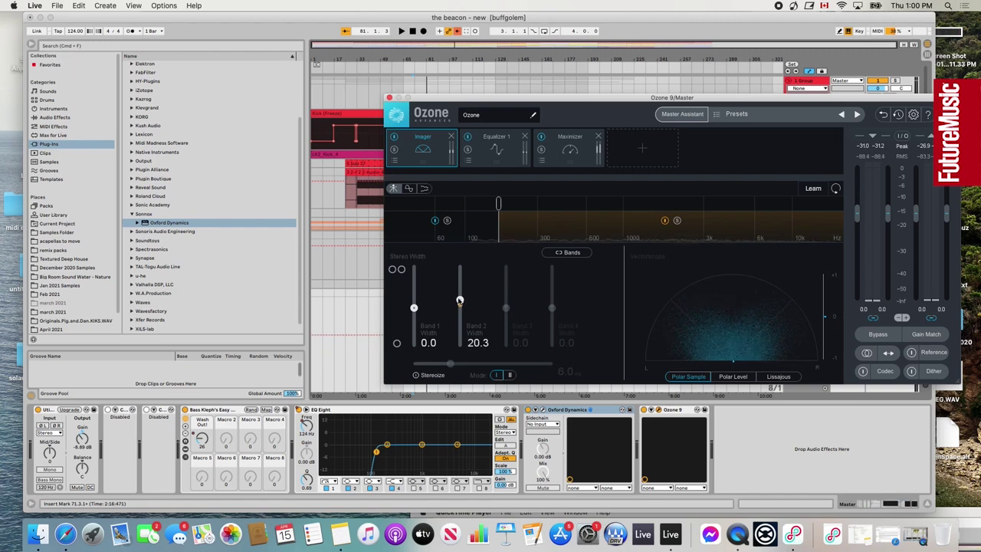
pyautogui.click(415, 67)
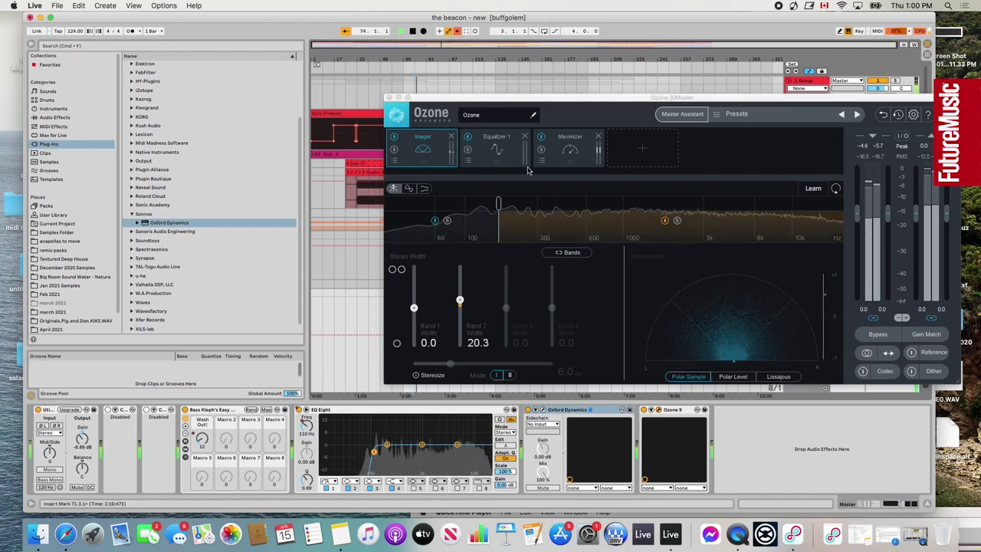